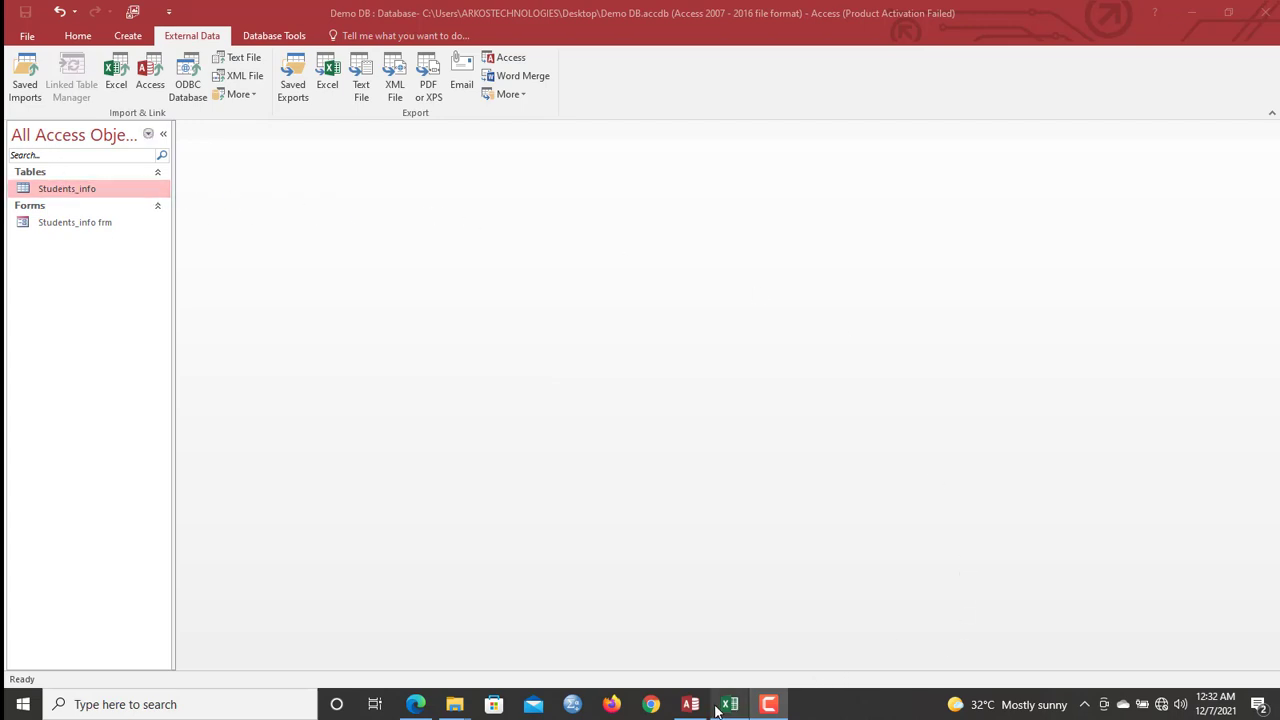
Step: Examine the CRECHE worksheet's columns in the Students list workbook in Excel, from the name columns to RELIGION, alongside the Access database
{"action": "mouse_move", "coordinate": [716, 703]}
{"action": "left_click", "coordinate": [714, 668]}
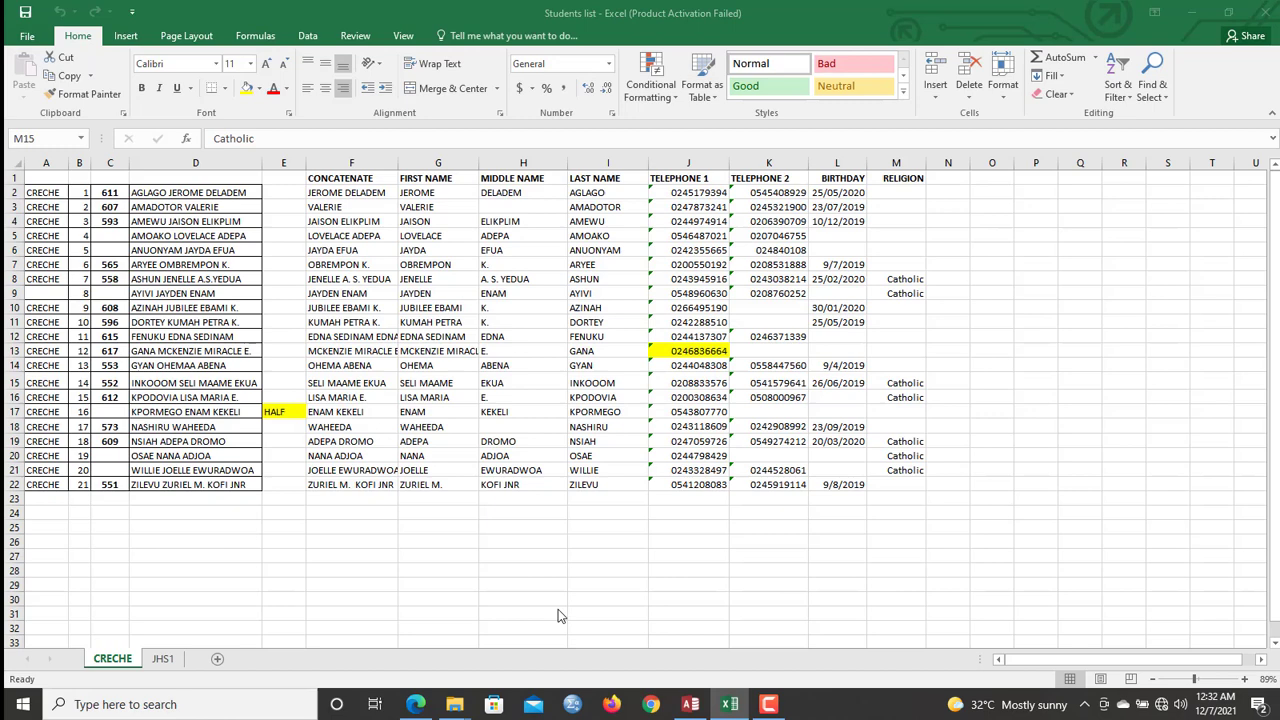
{"action": "left_click", "coordinate": [690, 704]}
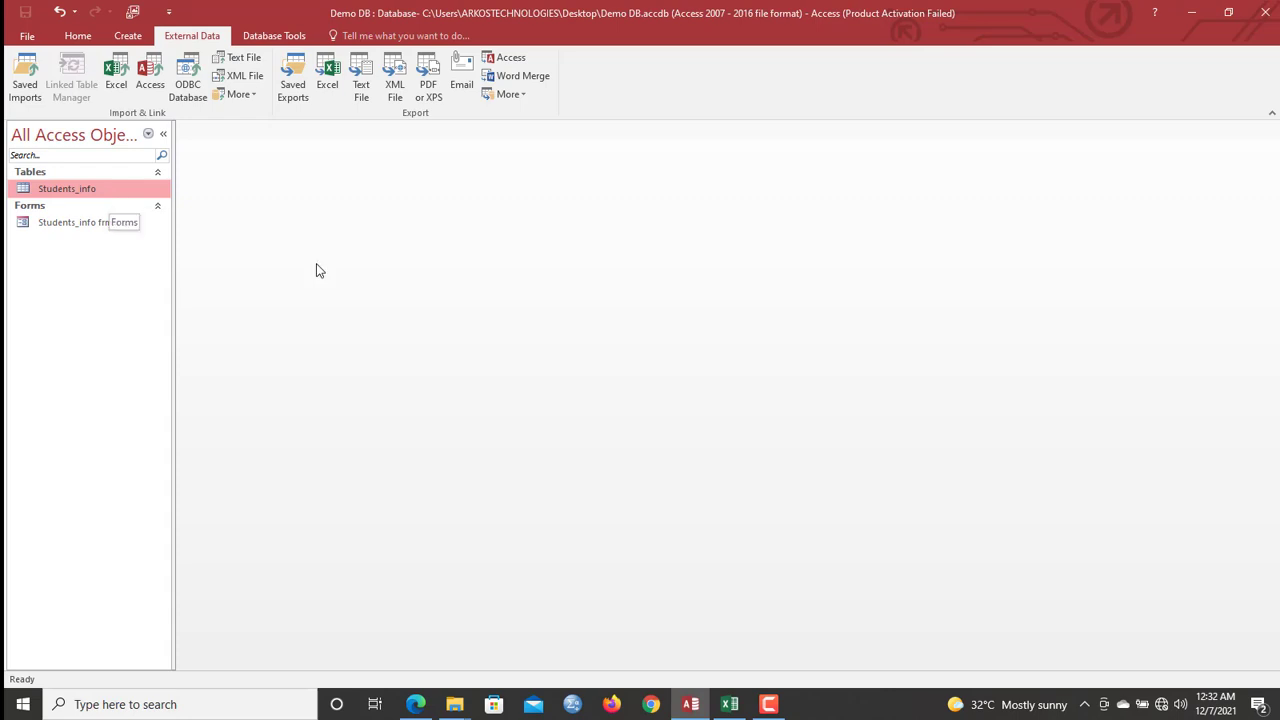
{"action": "left_click", "coordinate": [730, 706]}
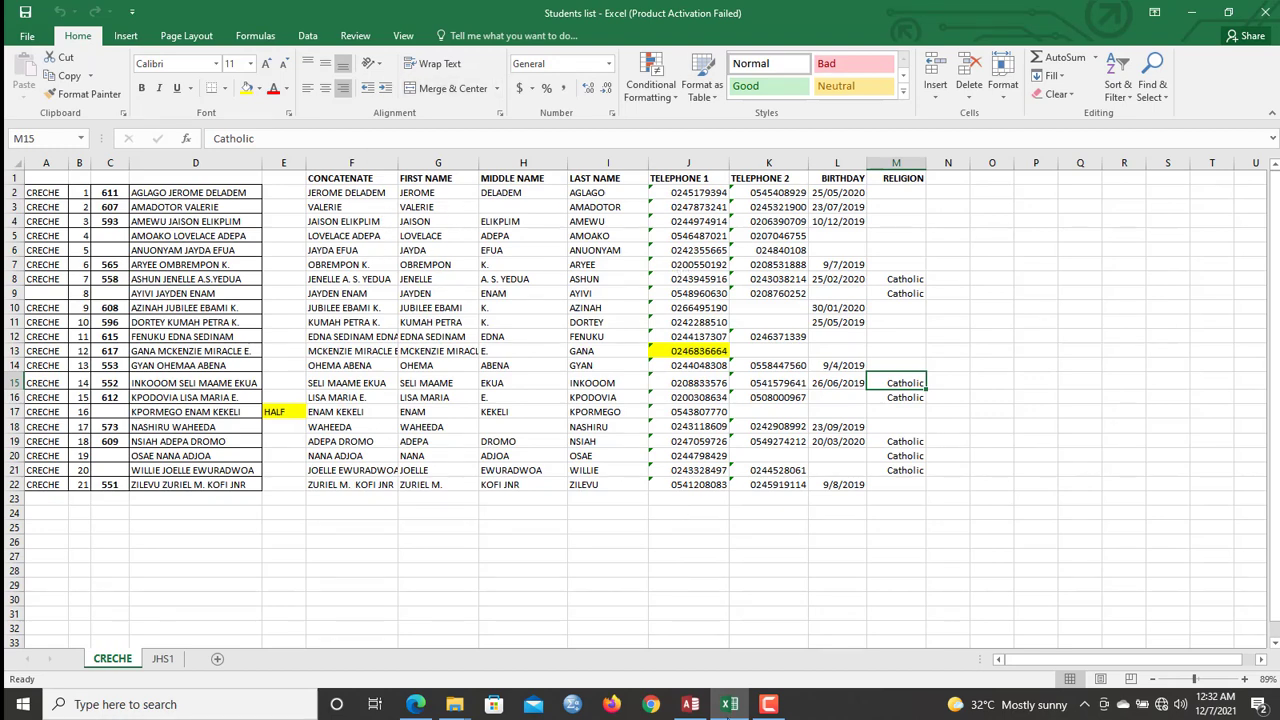
{"action": "mouse_move", "coordinate": [682, 708]}
{"action": "left_click", "coordinate": [644, 612]}
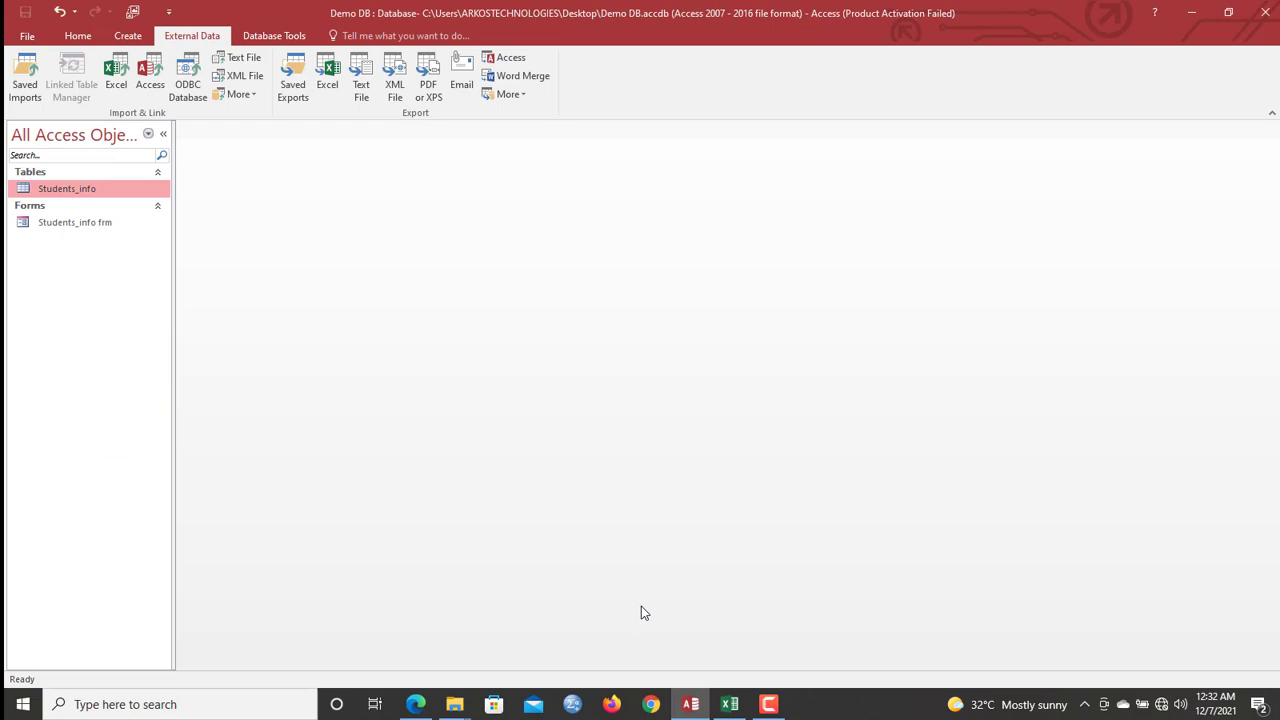
{"action": "left_click", "coordinate": [730, 704]}
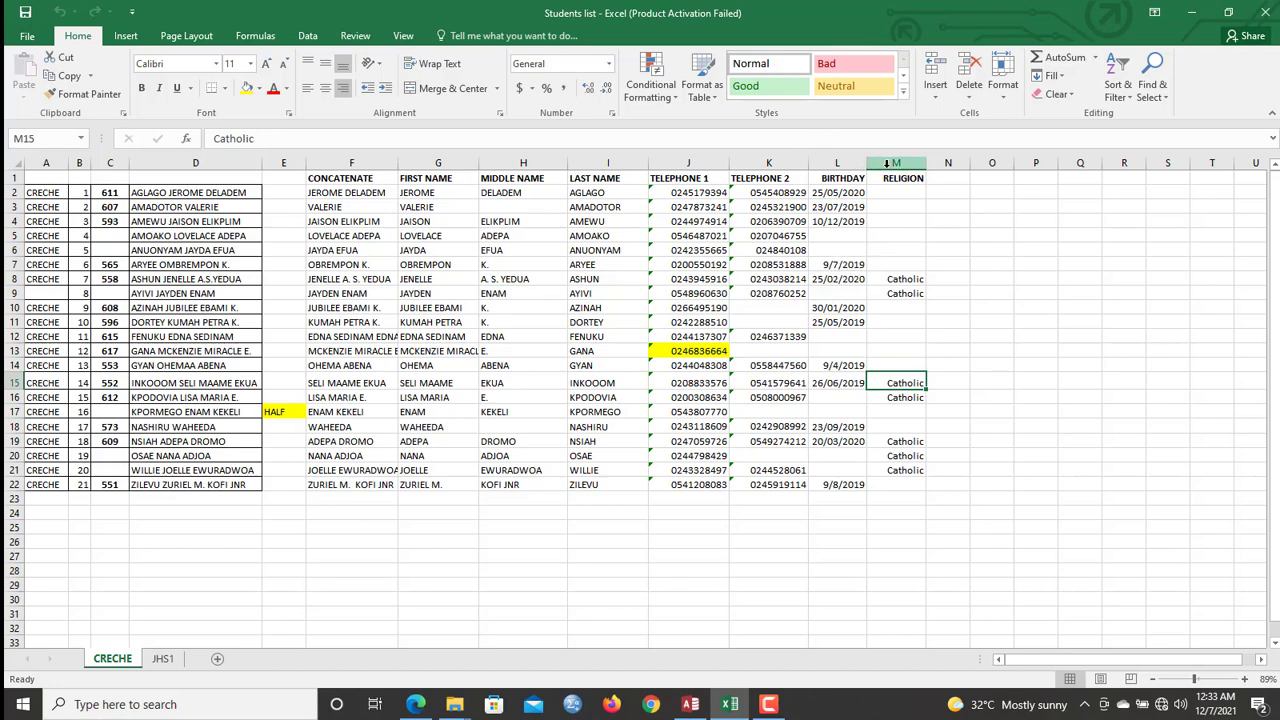
{"action": "left_click_drag", "start_coordinate": [885, 163], "coordinate": [600, 163]}
{"action": "left_click_drag", "start_coordinate": [523, 178], "coordinate": [340, 178]}
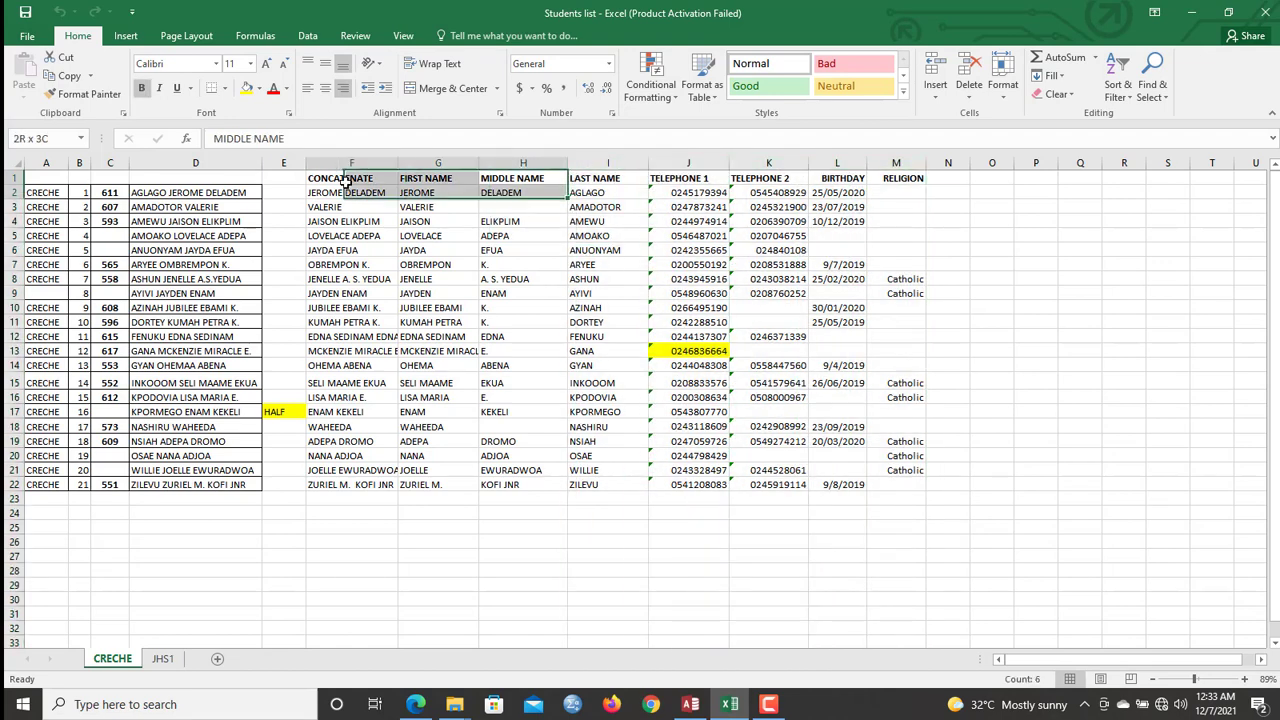
Step: Switch to Access, open the Students_info frm form to view its fields, and close it
{"action": "left_click", "coordinate": [690, 704]}
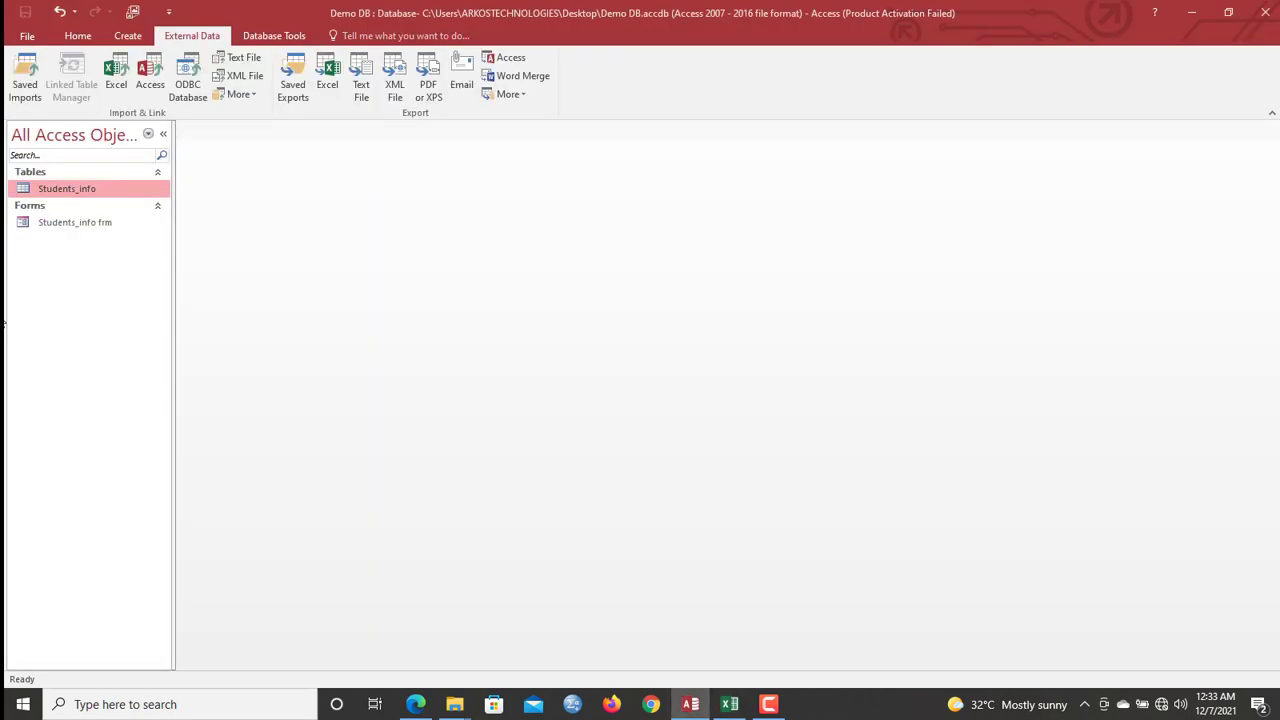
{"action": "left_click", "coordinate": [89, 226]}
{"action": "double_click", "coordinate": [89, 229]}
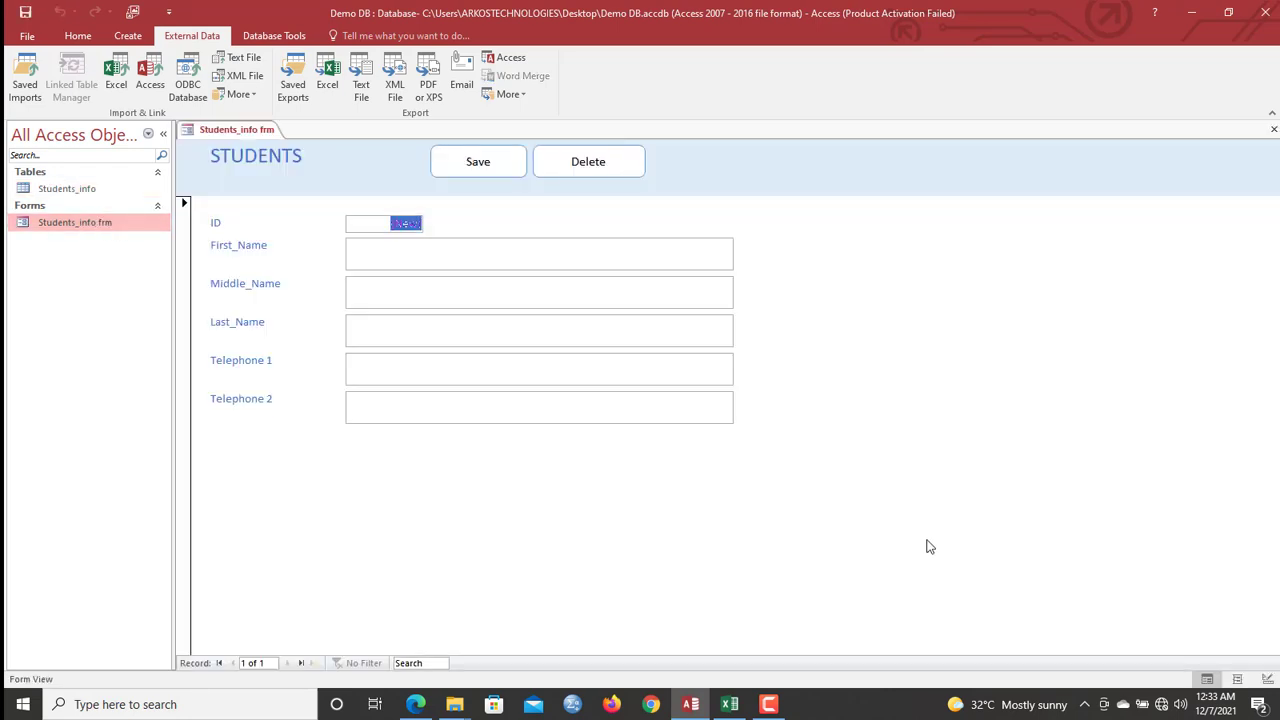
{"action": "right_click", "coordinate": [244, 129]}
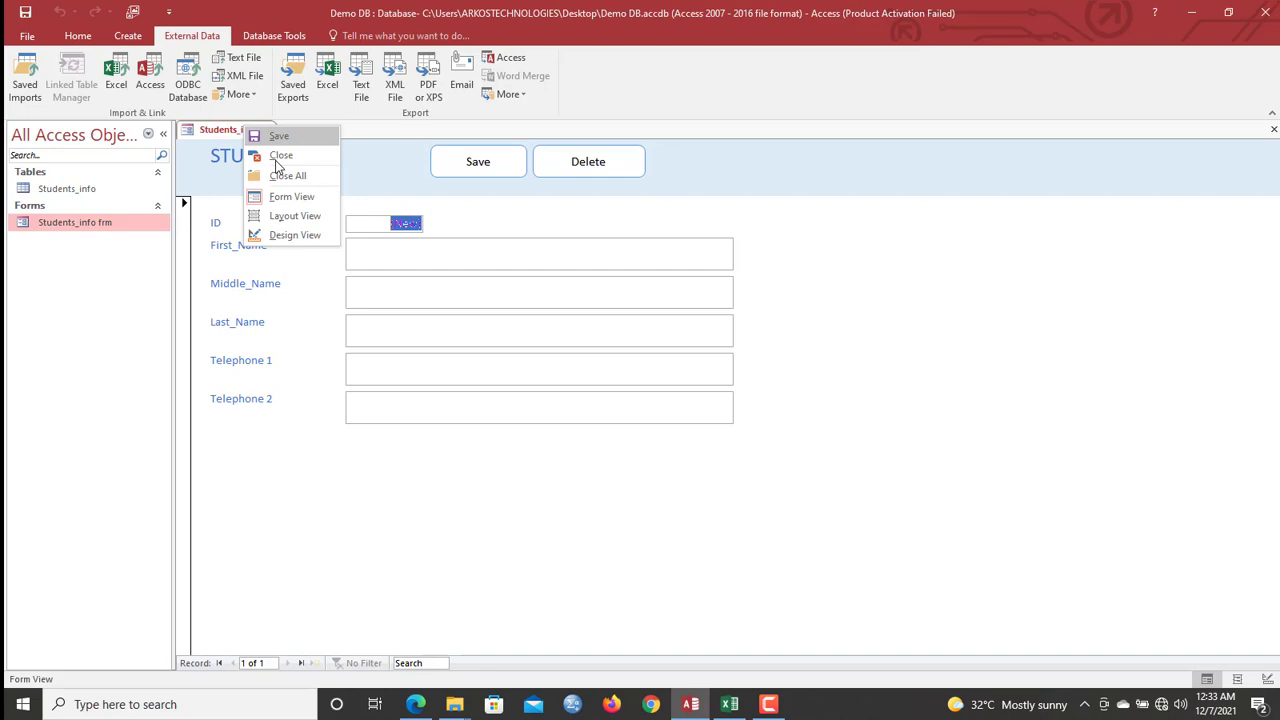
{"action": "left_click", "coordinate": [278, 160]}
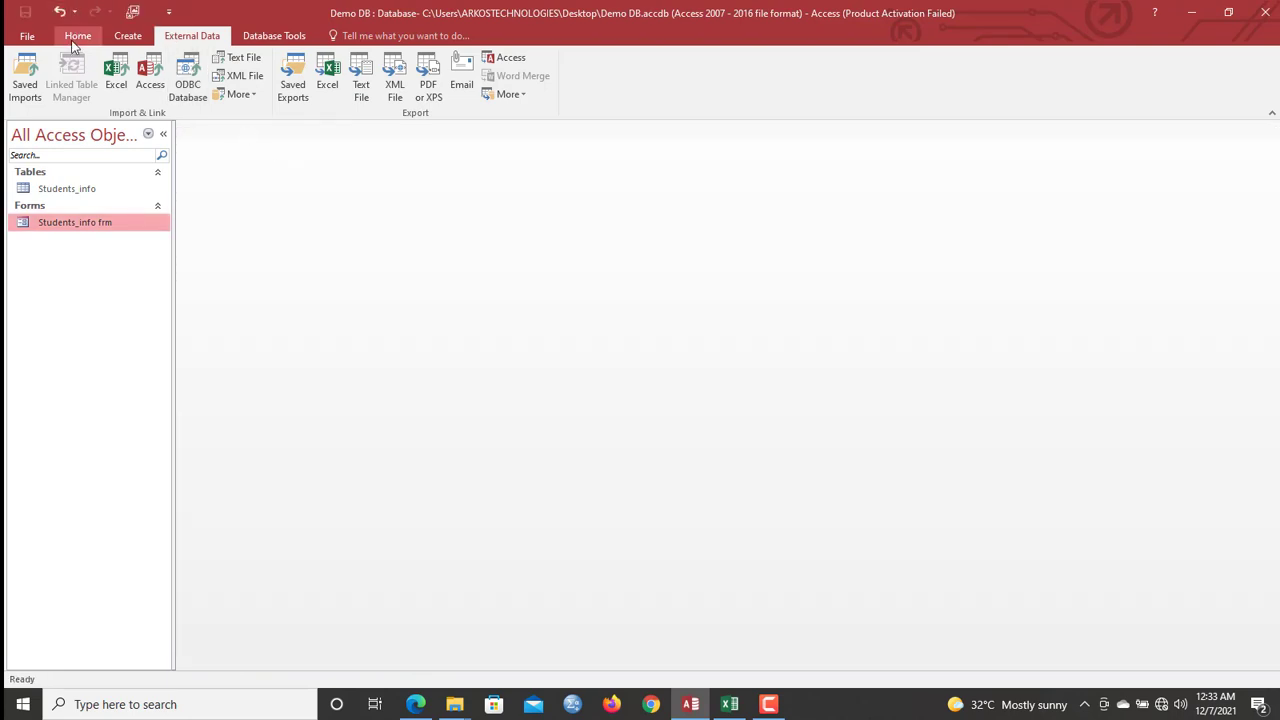
Step: Start importing external data from an Excel spreadsheet
{"action": "left_click", "coordinate": [88, 37]}
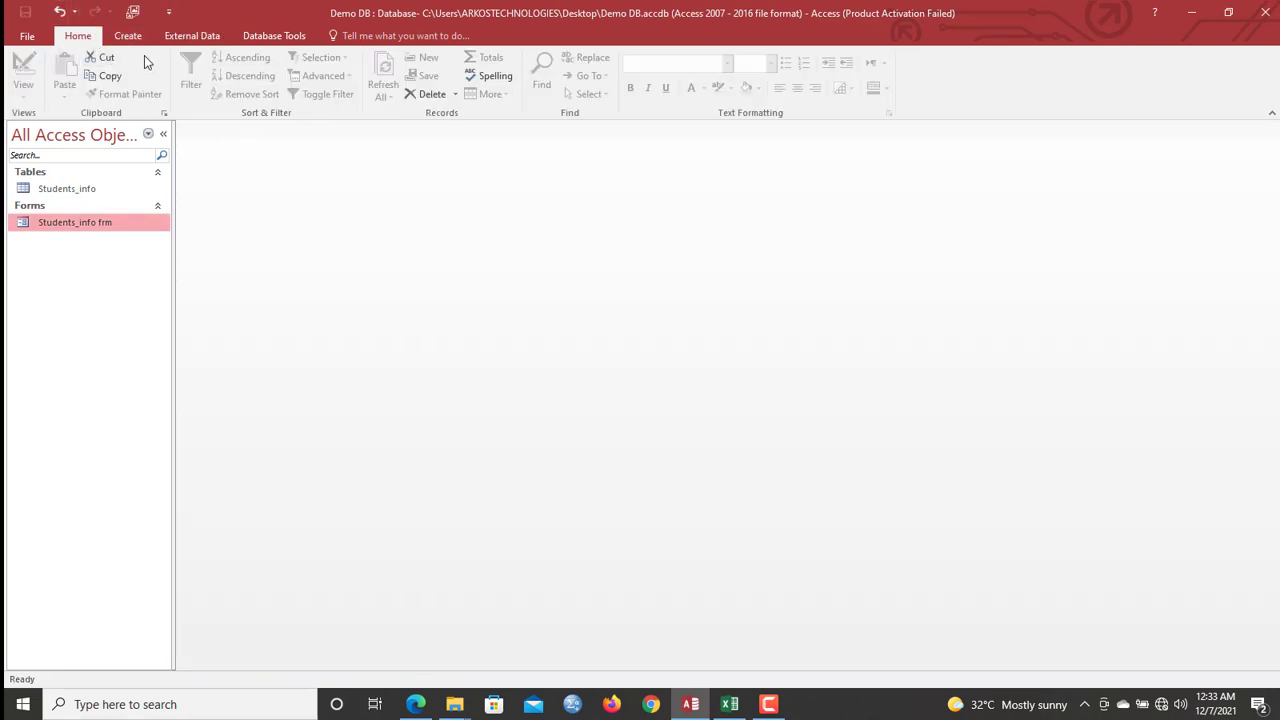
{"action": "left_click", "coordinate": [193, 38]}
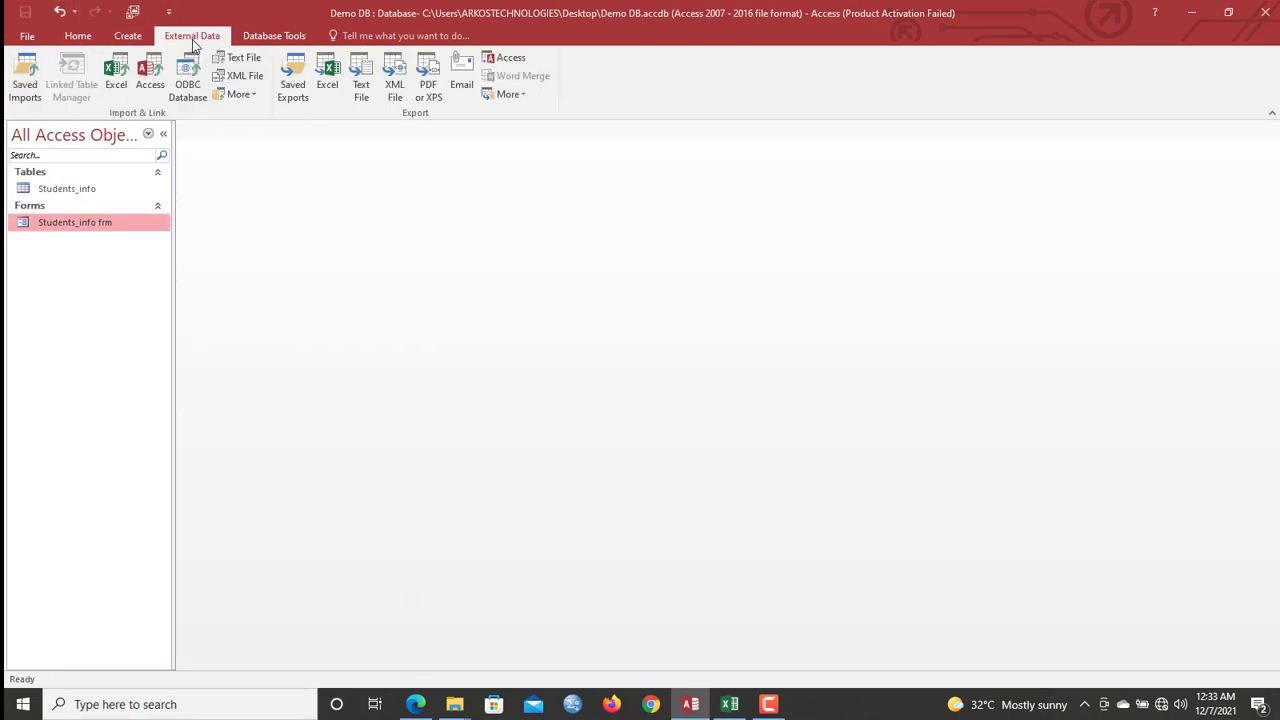
{"action": "left_click", "coordinate": [127, 93]}
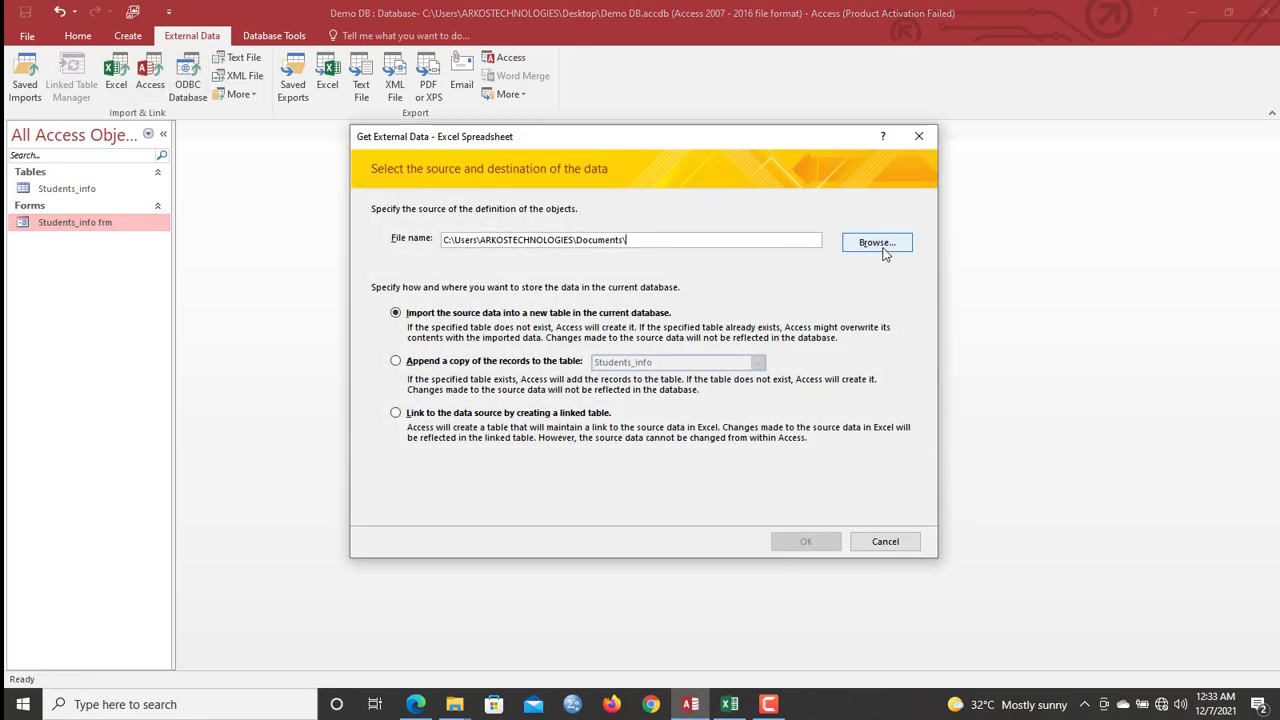
Step: Switch to Excel, close the Students list workbook, and return to the spreadsheet import dialog in Access
{"action": "left_click", "coordinate": [729, 704]}
{"action": "left_click", "coordinate": [637, 501]}
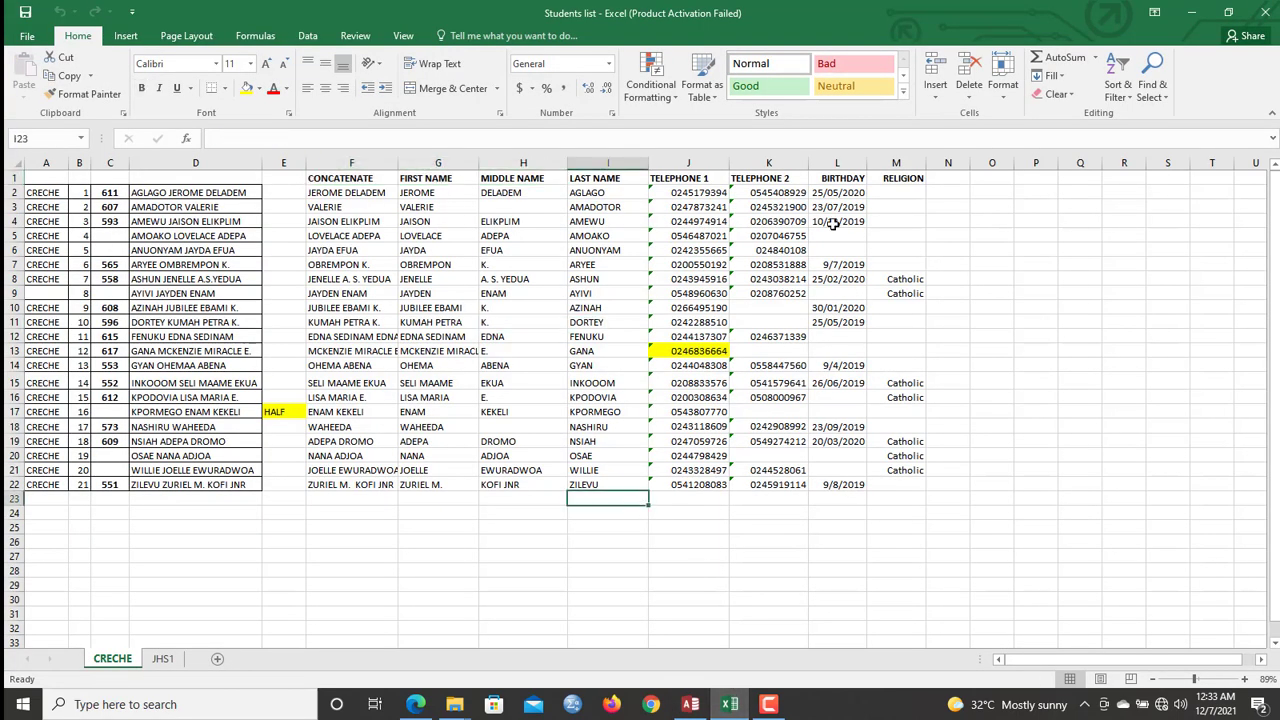
{"action": "left_click", "coordinate": [1265, 10]}
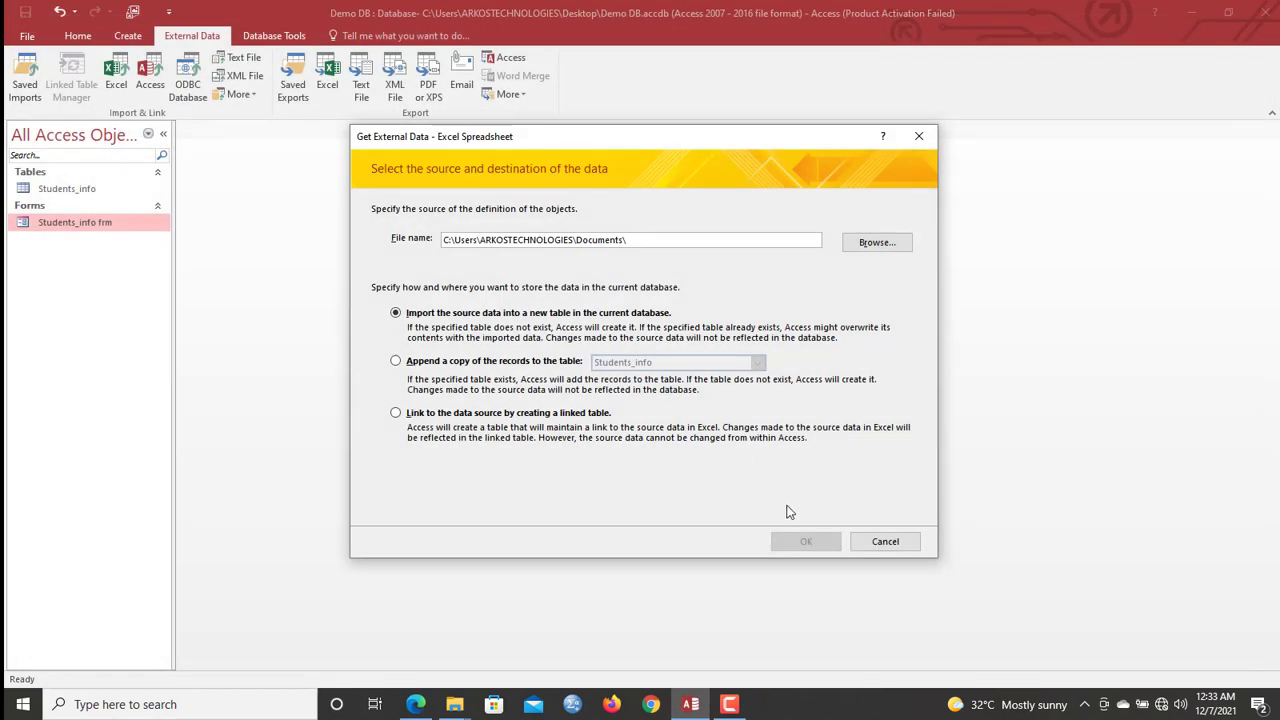
{"action": "left_click_drag", "start_coordinate": [713, 140], "coordinate": [782, 106]}
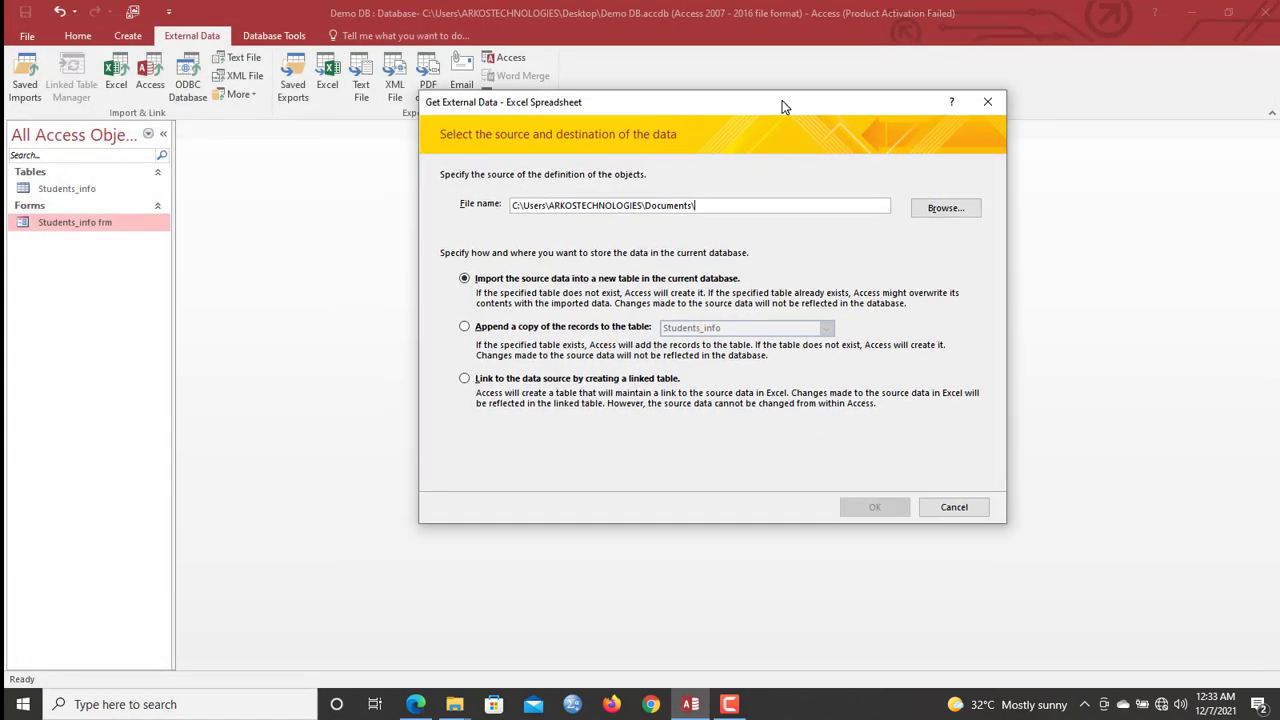
{"action": "left_click", "coordinate": [945, 210]}
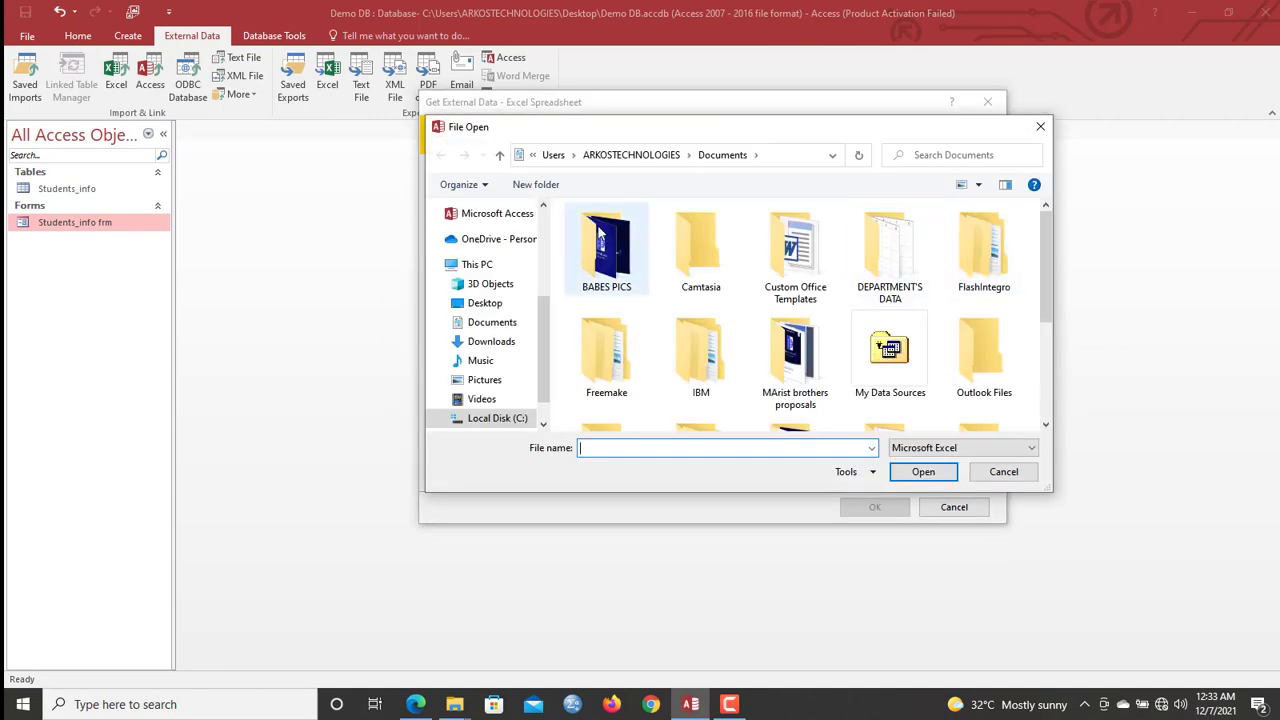
{"action": "scroll", "coordinate": [537, 370], "scroll_direction": "up", "scroll_amount": 3}
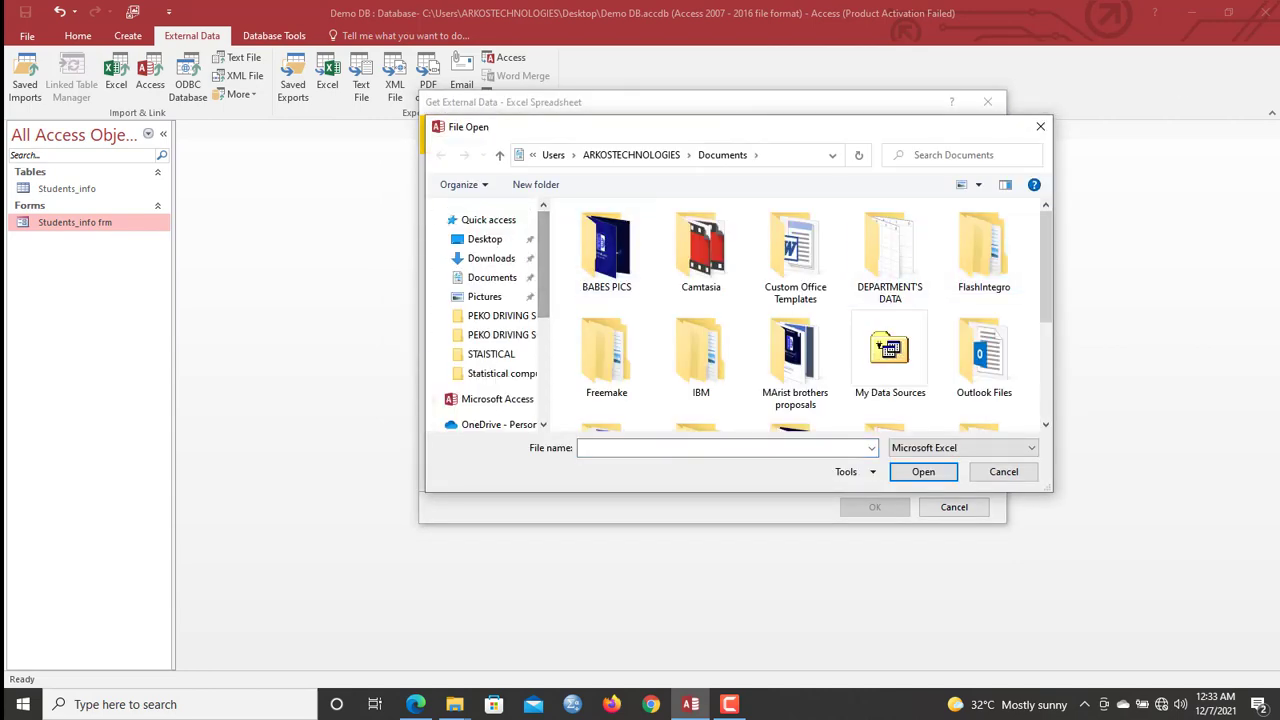
{"action": "left_click", "coordinate": [1041, 128]}
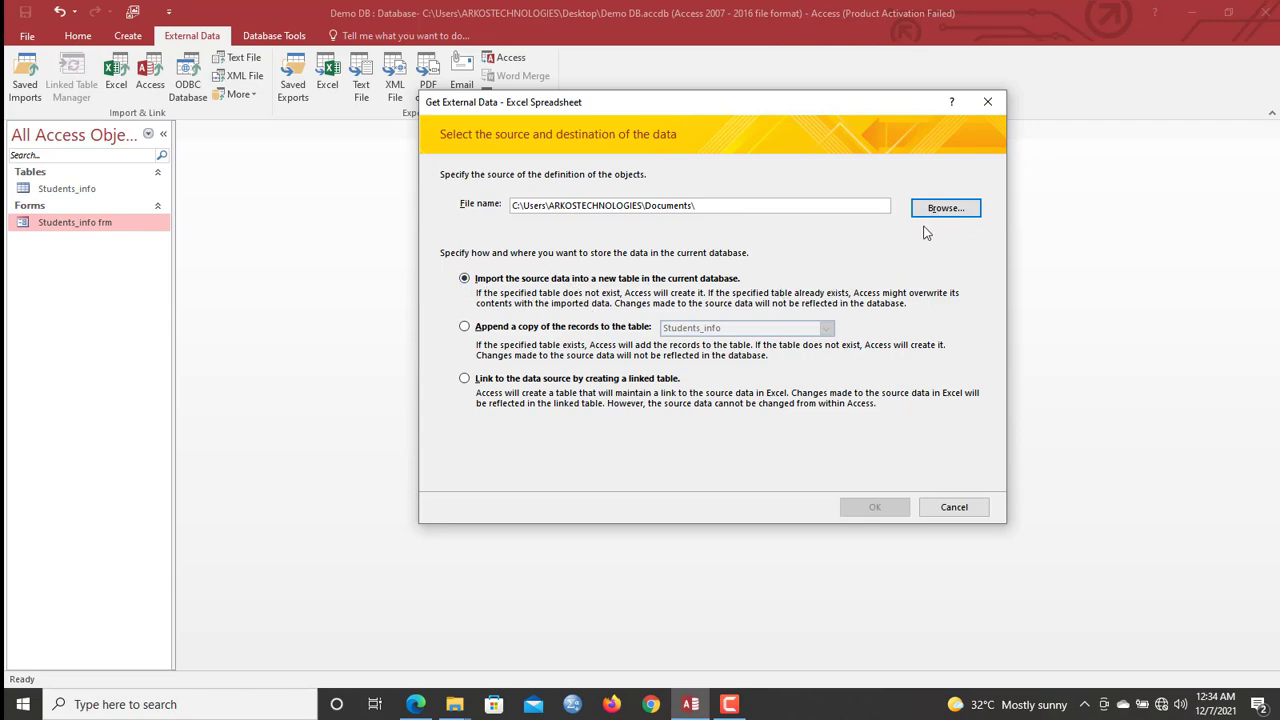
Step: Choose Students list from the Documents folder as the source and confirm importing it into a new table in the current database
{"action": "left_click", "coordinate": [952, 216]}
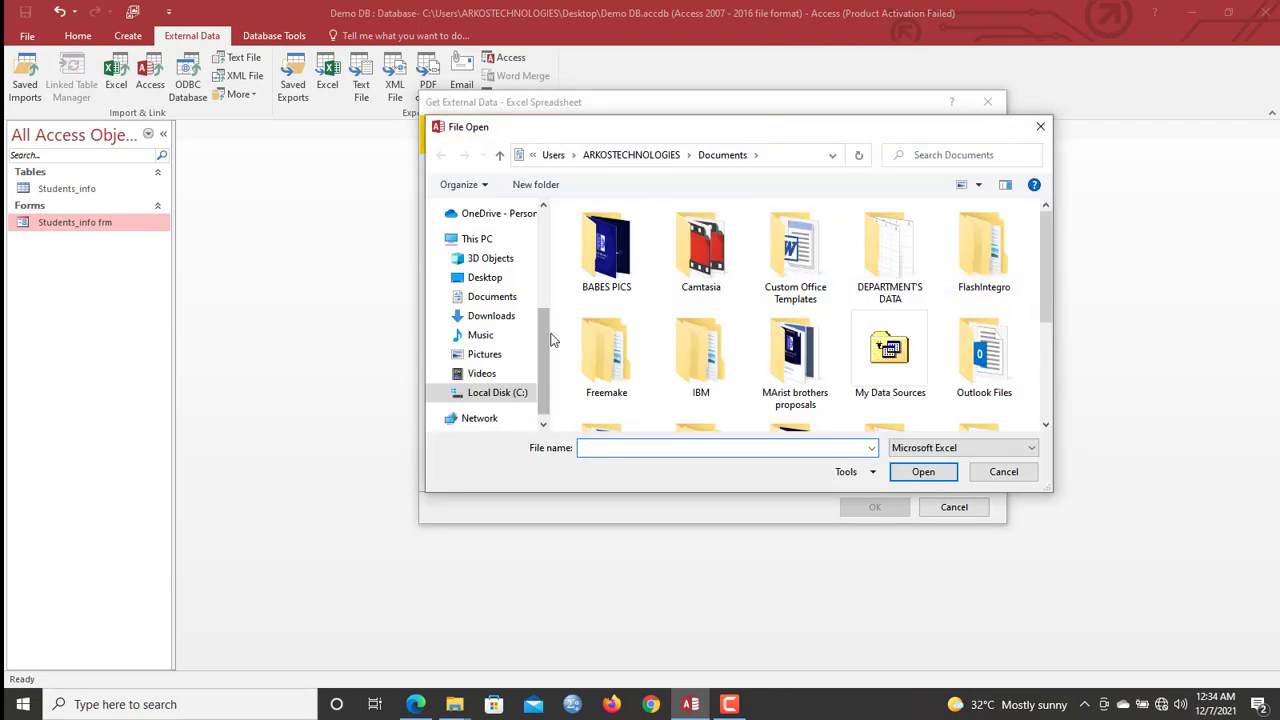
{"action": "left_click_drag", "start_coordinate": [548, 345], "coordinate": [457, 257]}
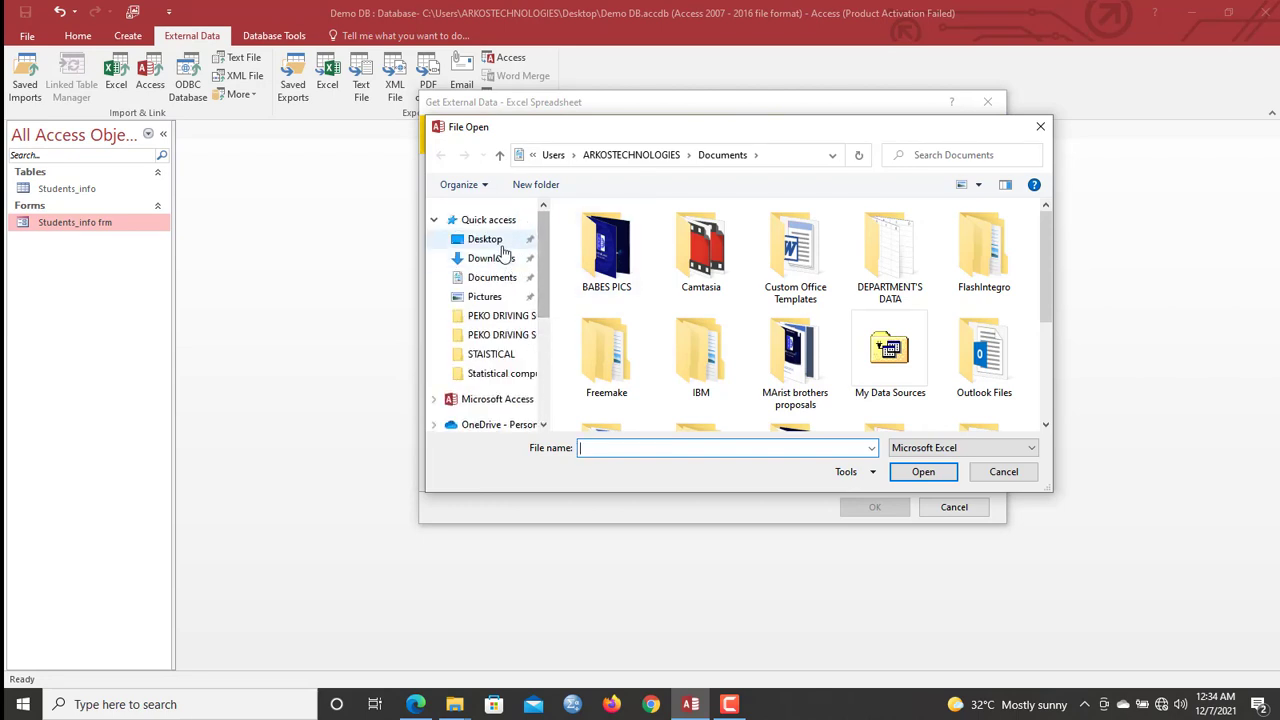
{"action": "left_click", "coordinate": [492, 277]}
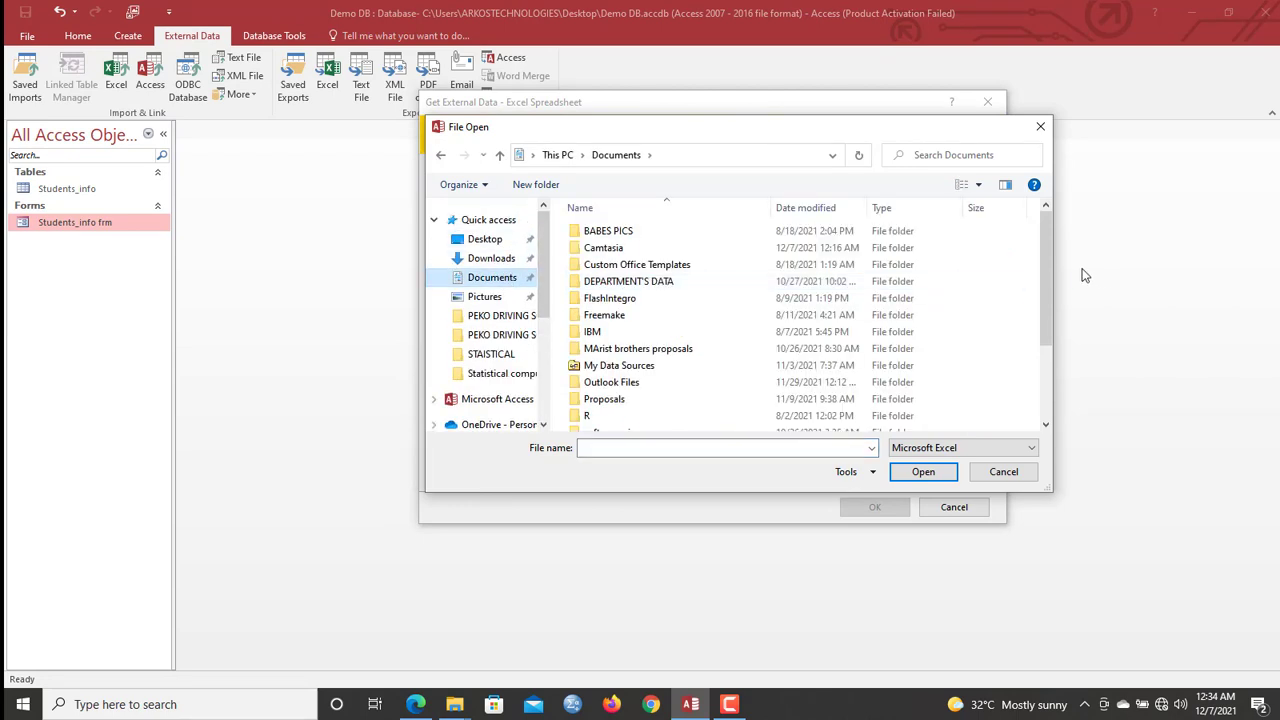
{"action": "left_click_drag", "start_coordinate": [1043, 288], "coordinate": [1035, 397]}
{"action": "left_click", "coordinate": [609, 405]}
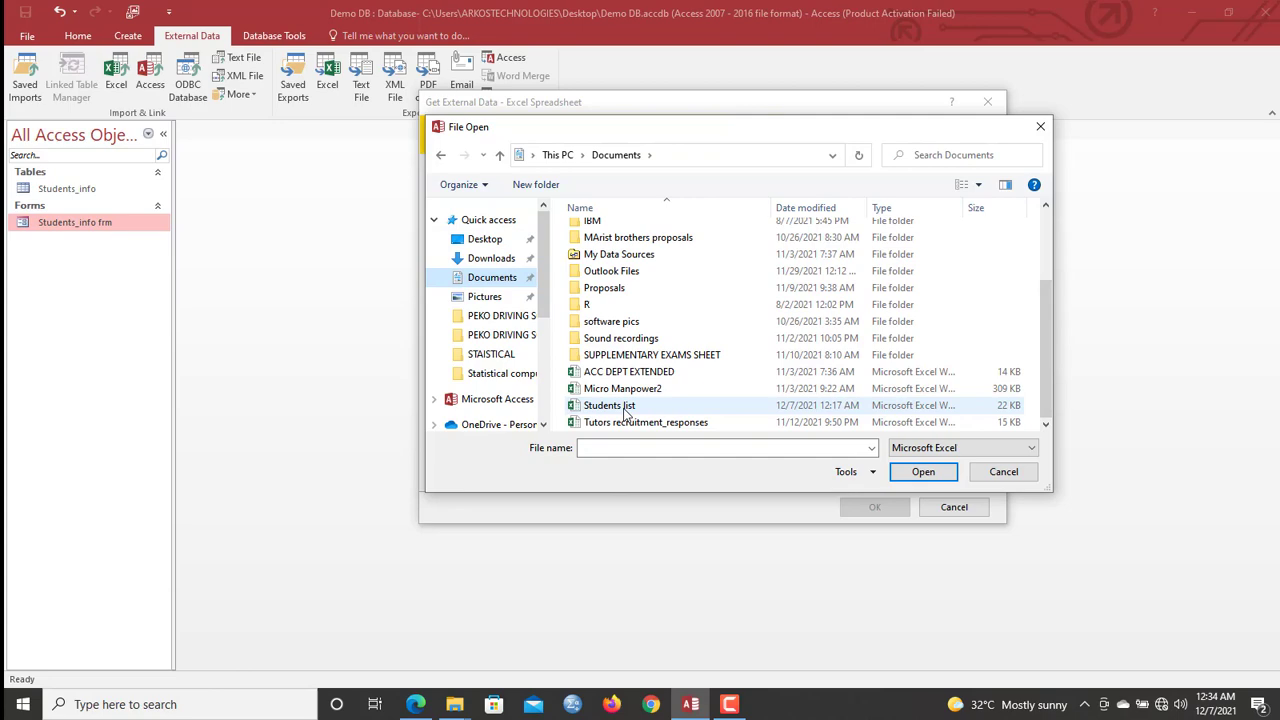
{"action": "left_click", "coordinate": [905, 475]}
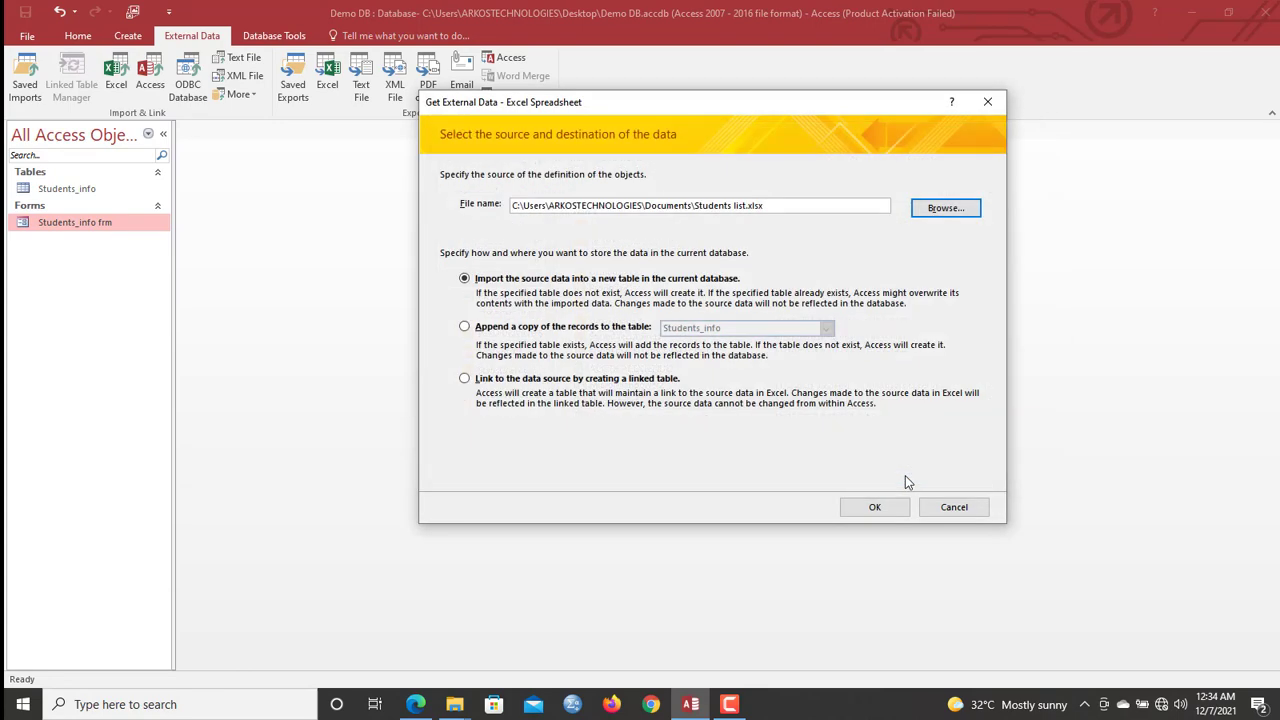
{"action": "left_click", "coordinate": [849, 507]}
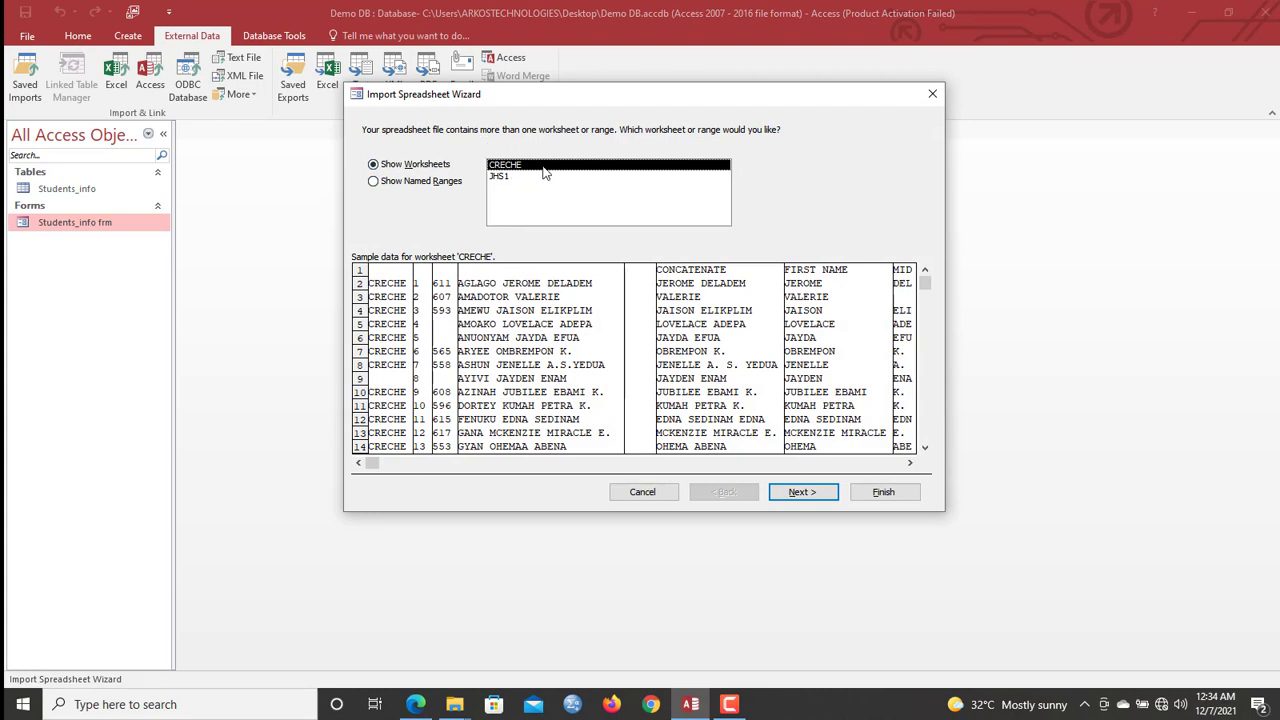
Step: Use the CRECHE worksheet for the import and treat its first row as column headings, accepting automatically assigned field names
{"action": "left_click", "coordinate": [800, 492]}
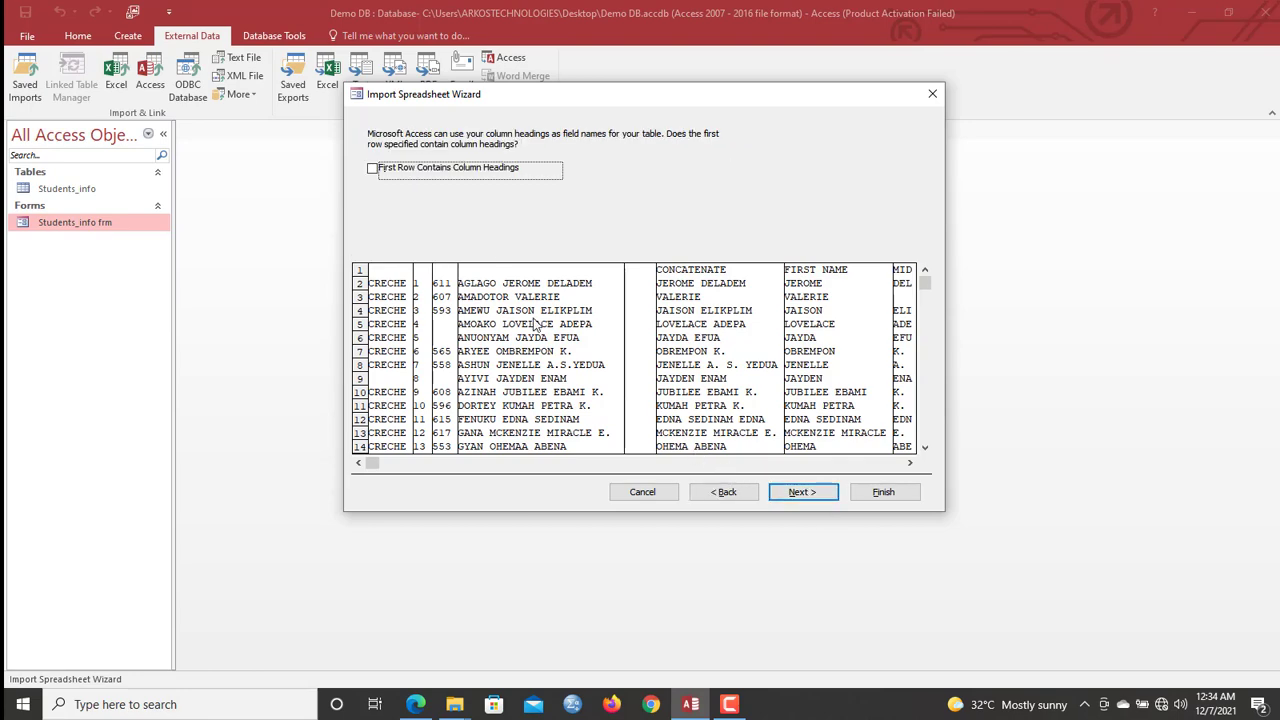
{"action": "left_click", "coordinate": [372, 169]}
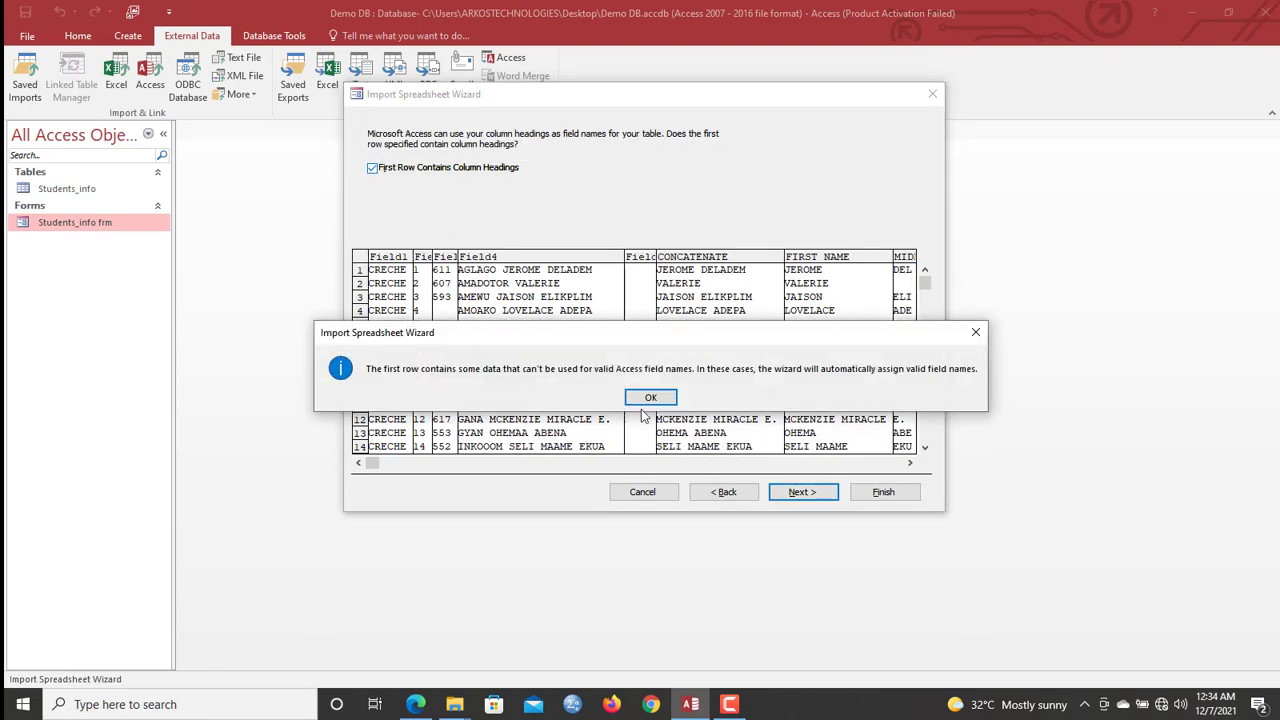
{"action": "left_click", "coordinate": [652, 396]}
{"action": "left_click", "coordinate": [802, 492]}
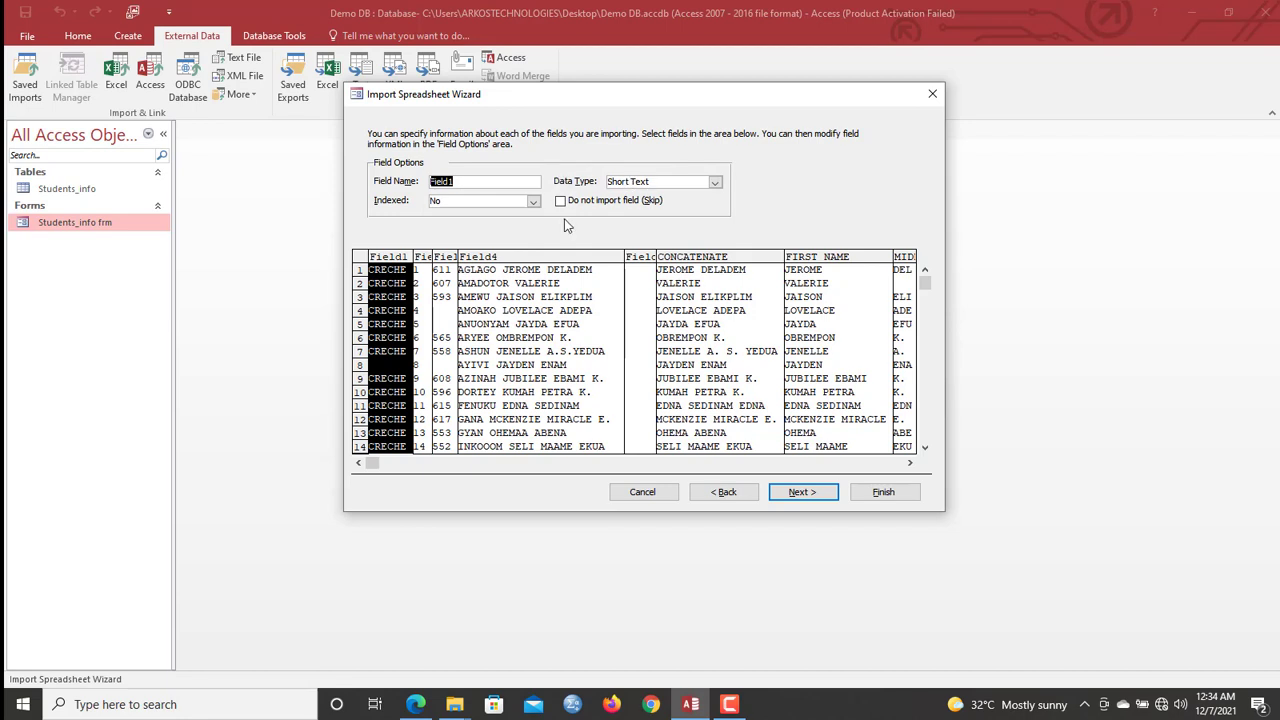
Step: Keep the default field options and Access-added primary key, and finish importing to table CRECHE without saving the import steps
{"action": "left_click", "coordinate": [795, 493]}
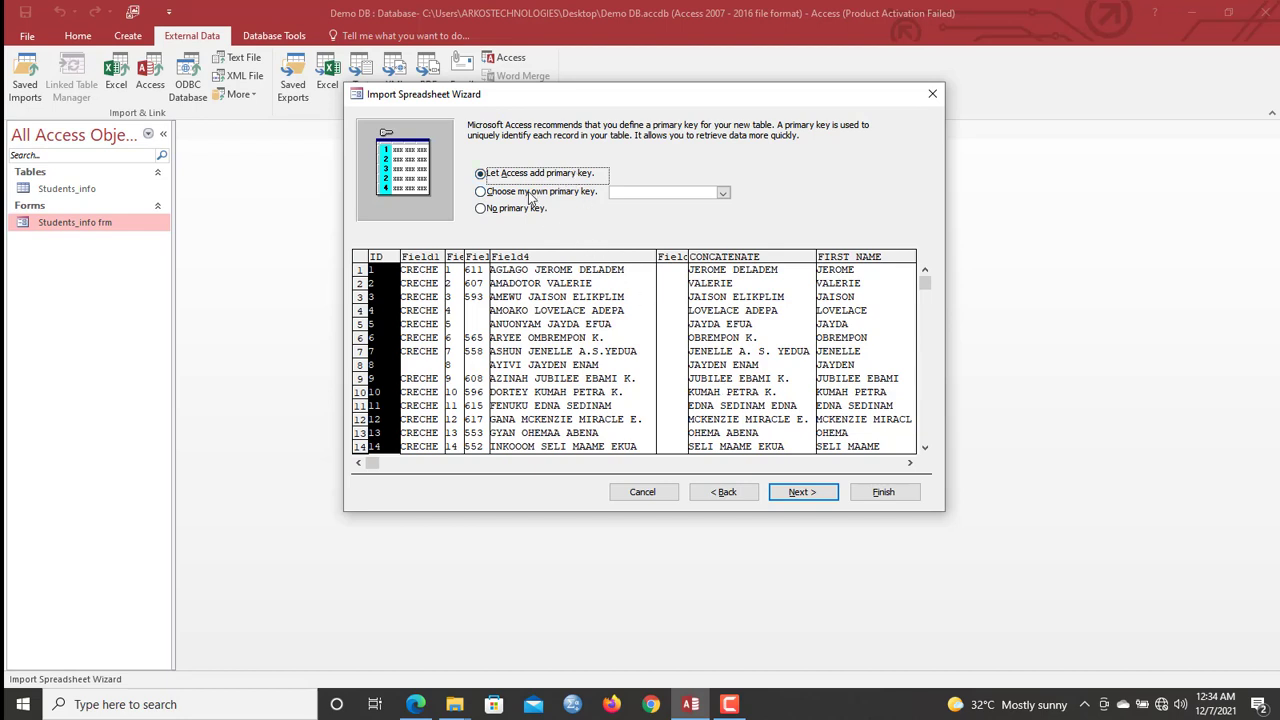
{"action": "left_click", "coordinate": [803, 492]}
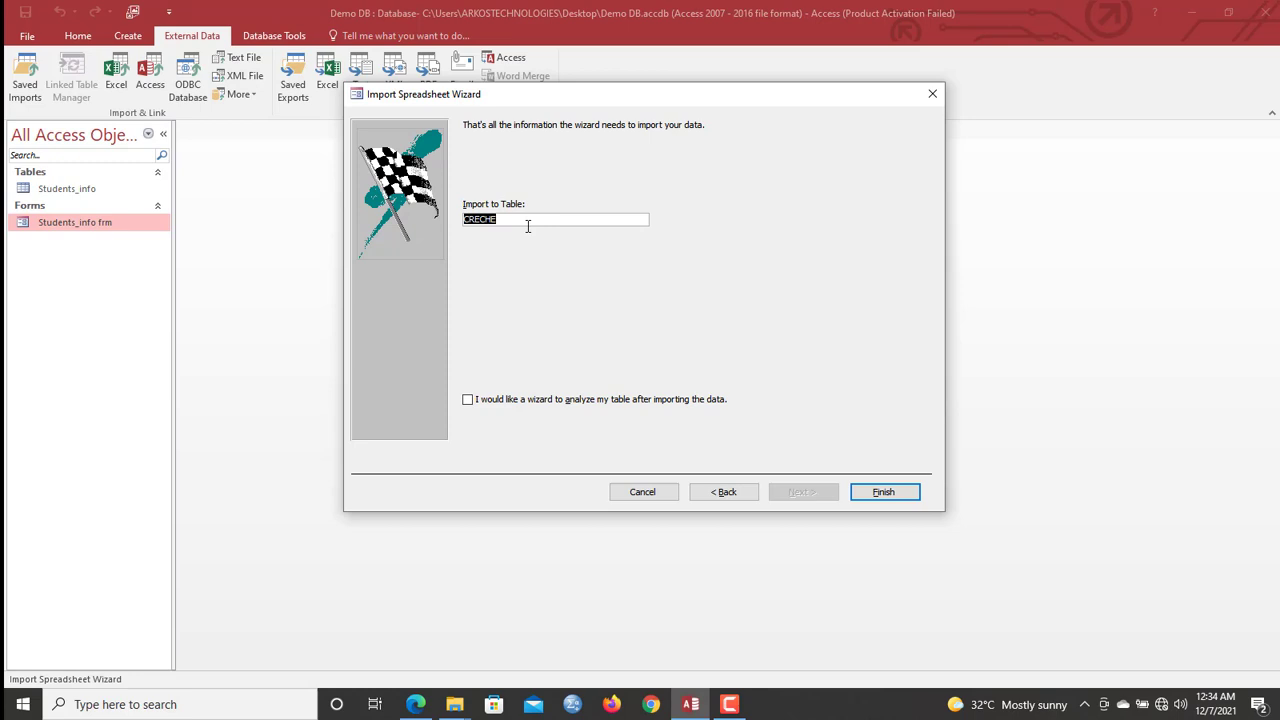
{"action": "left_click", "coordinate": [882, 493]}
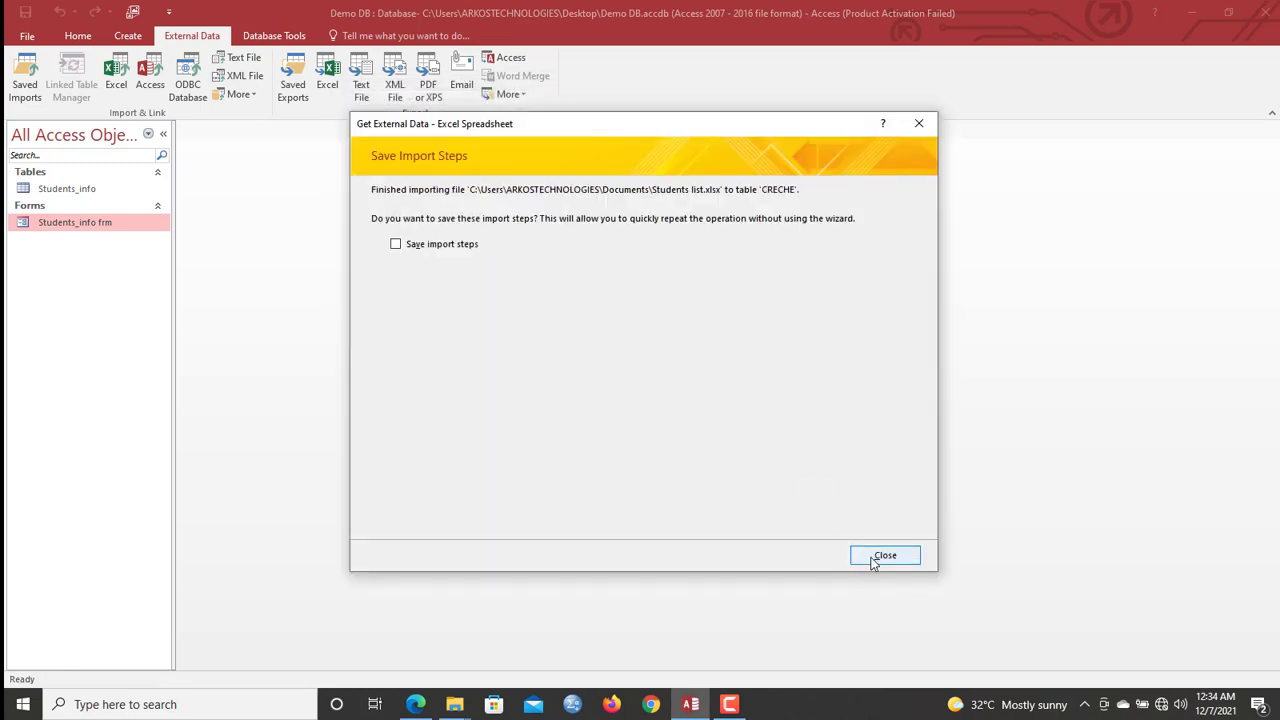
{"action": "left_click", "coordinate": [873, 563]}
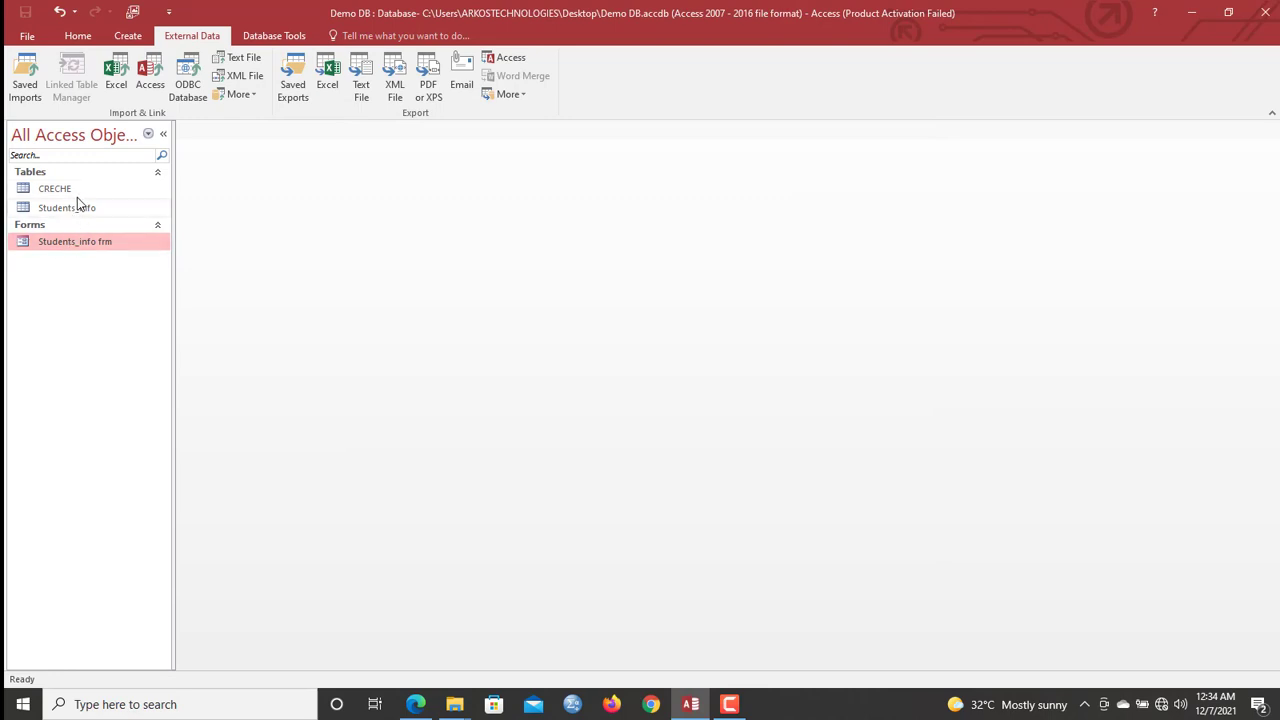
Step: Open the CRECHE table and permanently delete the columns from Field1 through the concatenated-name column before FIRST NAME
{"action": "left_click", "coordinate": [78, 194]}
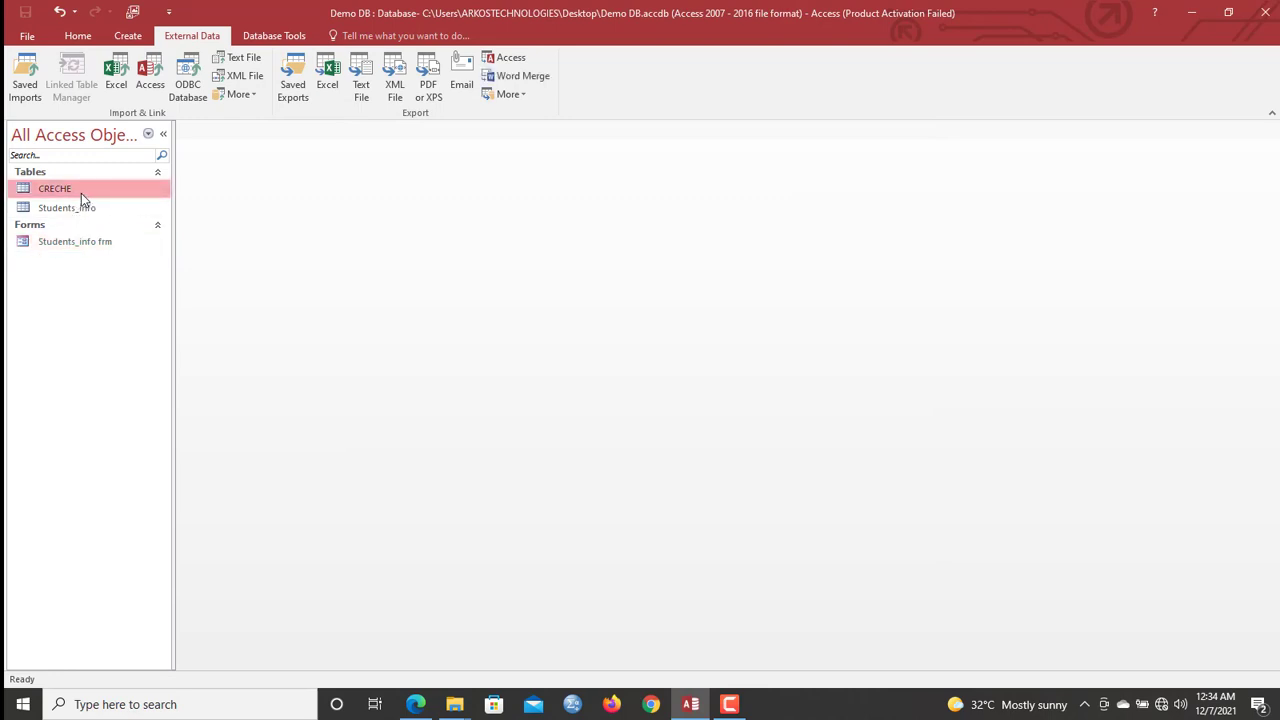
{"action": "double_click", "coordinate": [81, 193]}
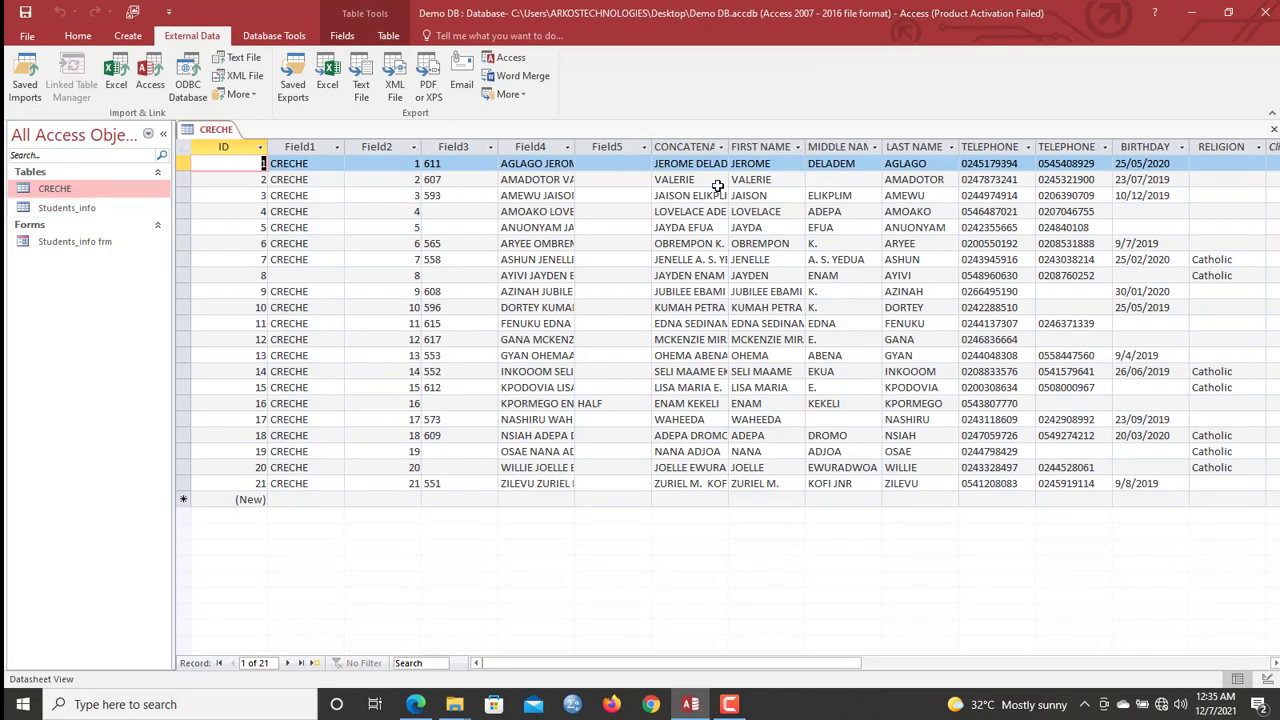
{"action": "left_click_drag", "start_coordinate": [660, 150], "coordinate": [296, 208]}
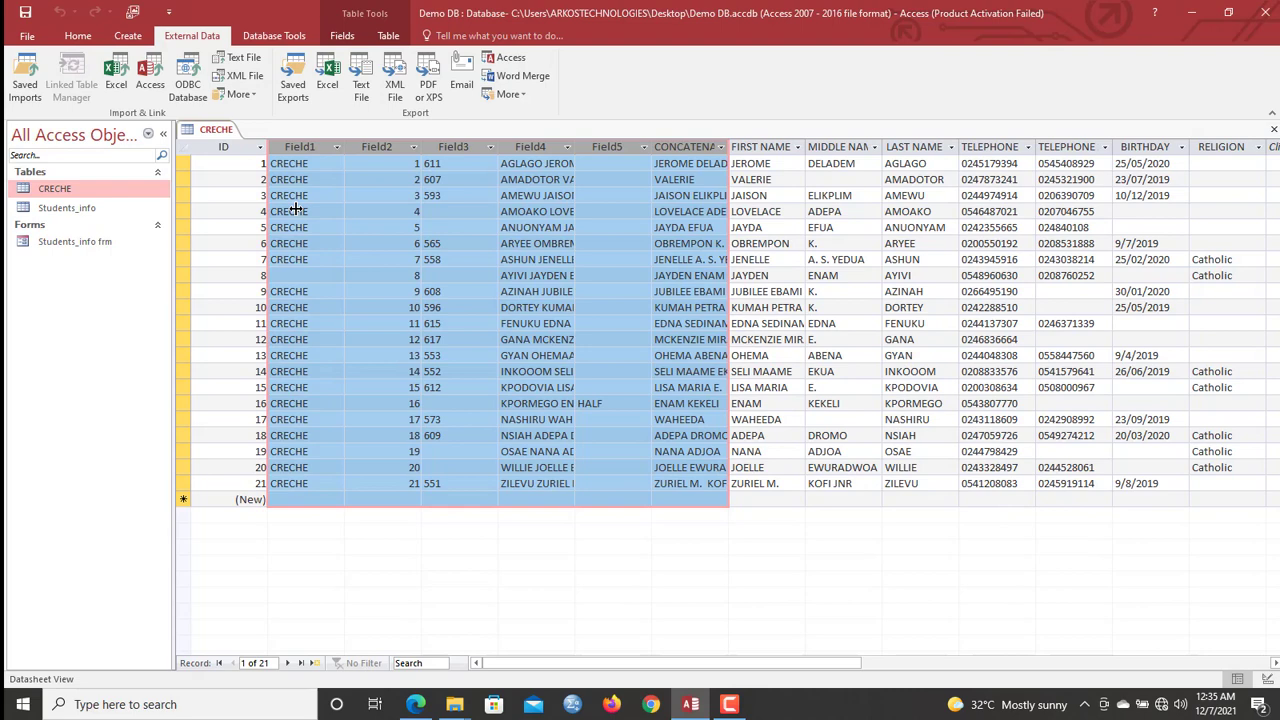
{"action": "right_click", "coordinate": [297, 210]}
{"action": "left_click", "coordinate": [353, 499]}
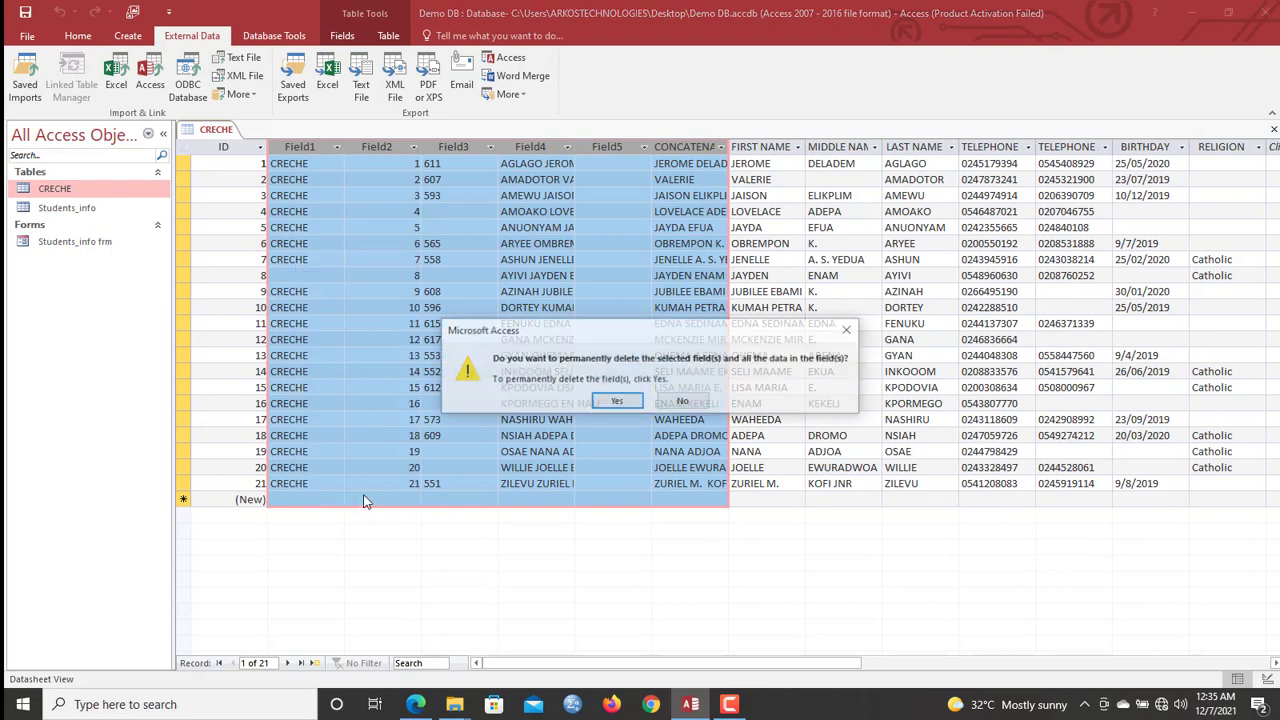
{"action": "left_click", "coordinate": [613, 402]}
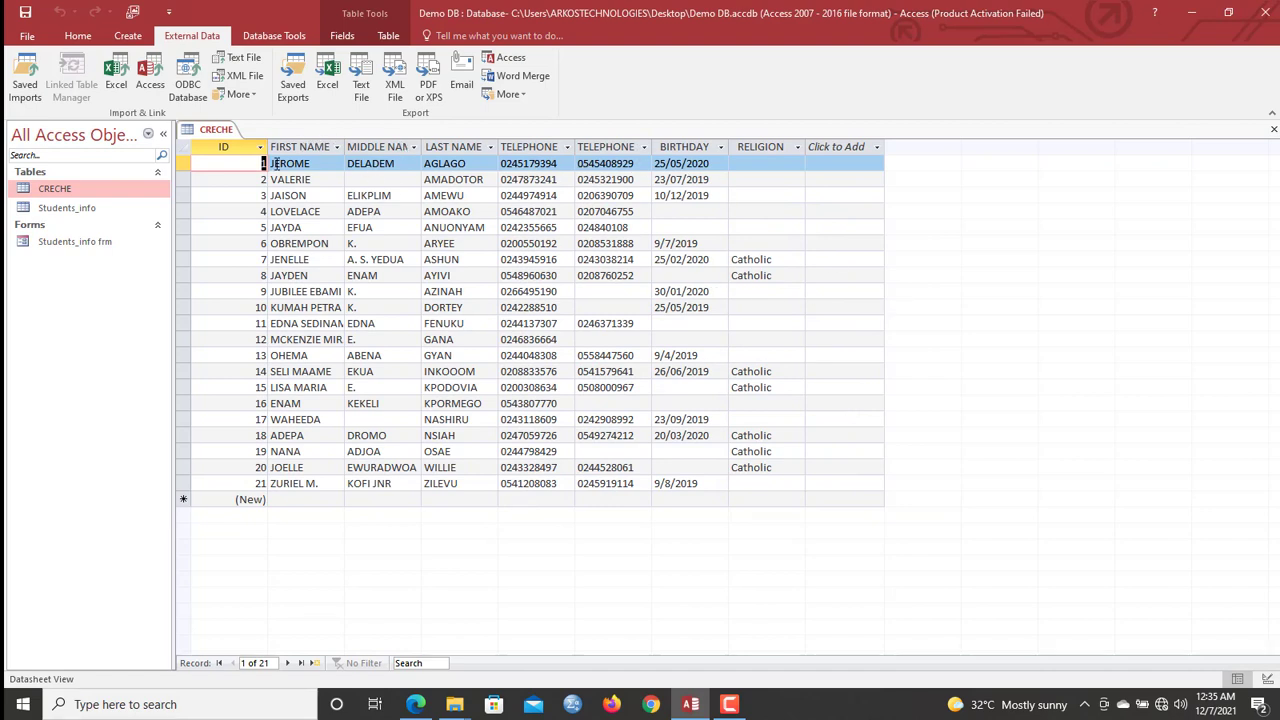
Step: Open the Students_info table and compare its columns with those of the CRECHE table
{"action": "right_click", "coordinate": [218, 133]}
{"action": "key", "text": "Escape"}
{"action": "double_click", "coordinate": [64, 210]}
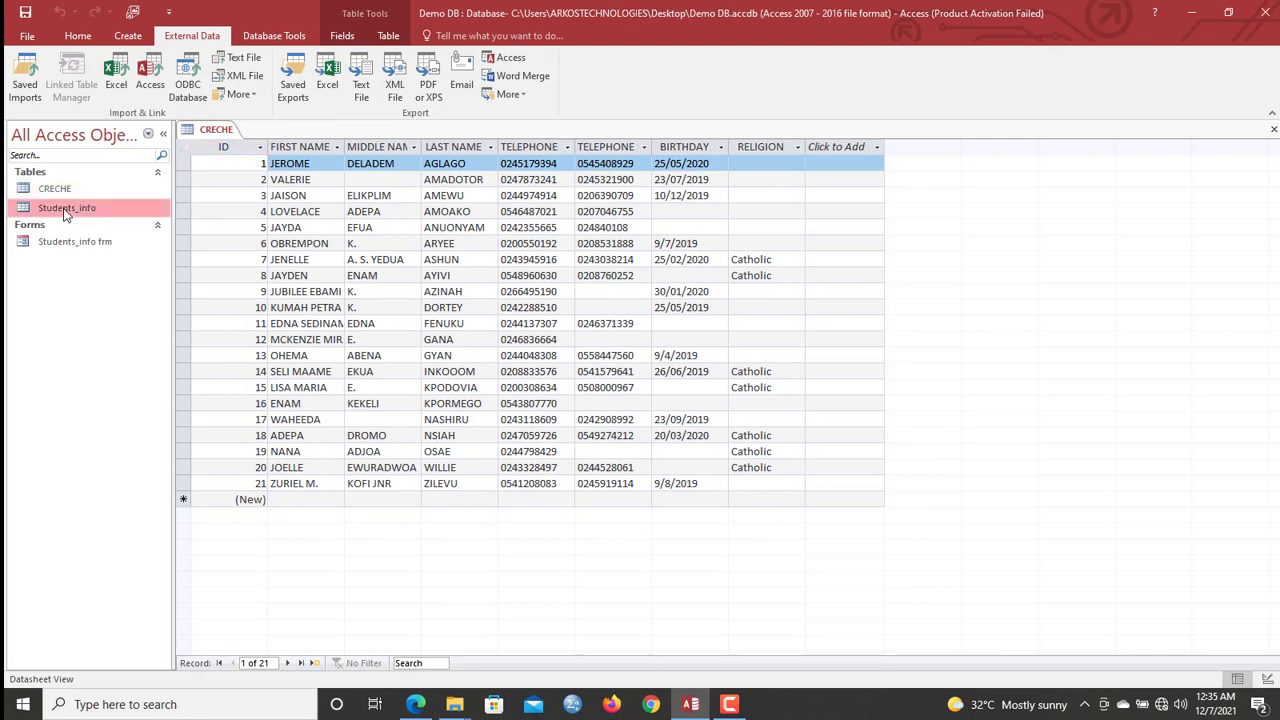
{"action": "left_click", "coordinate": [210, 133]}
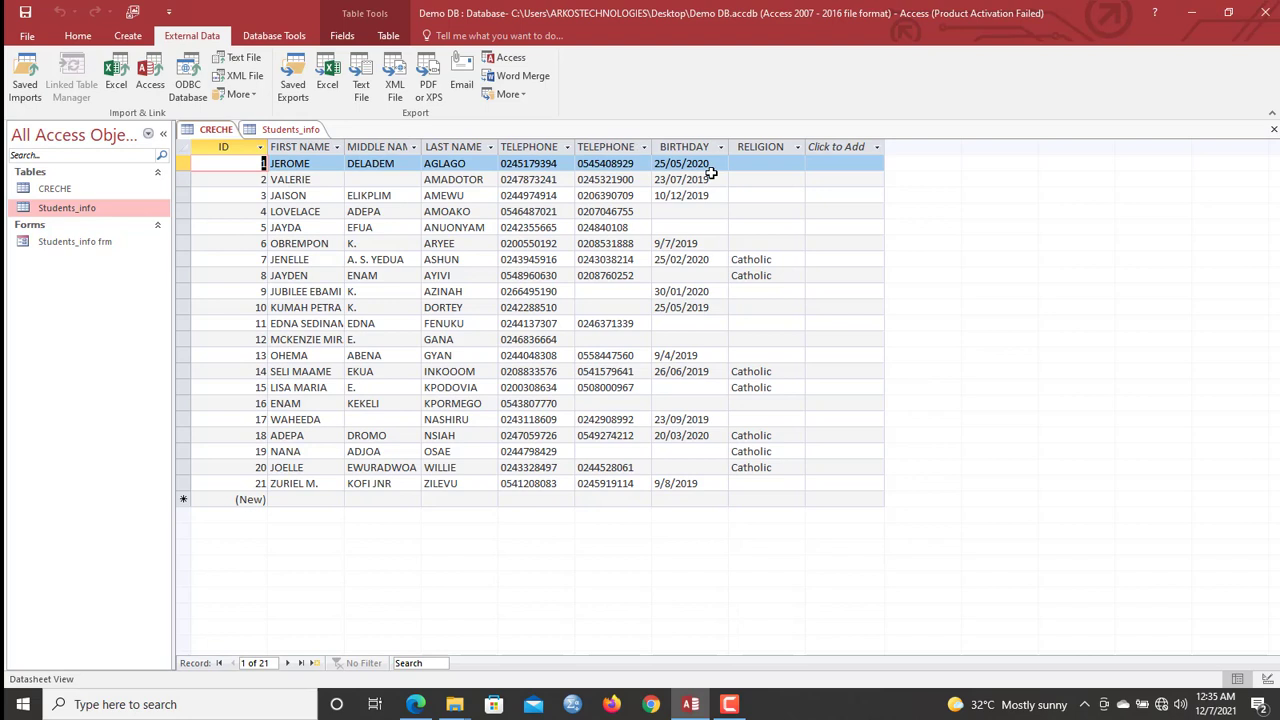
{"action": "left_click", "coordinate": [303, 131]}
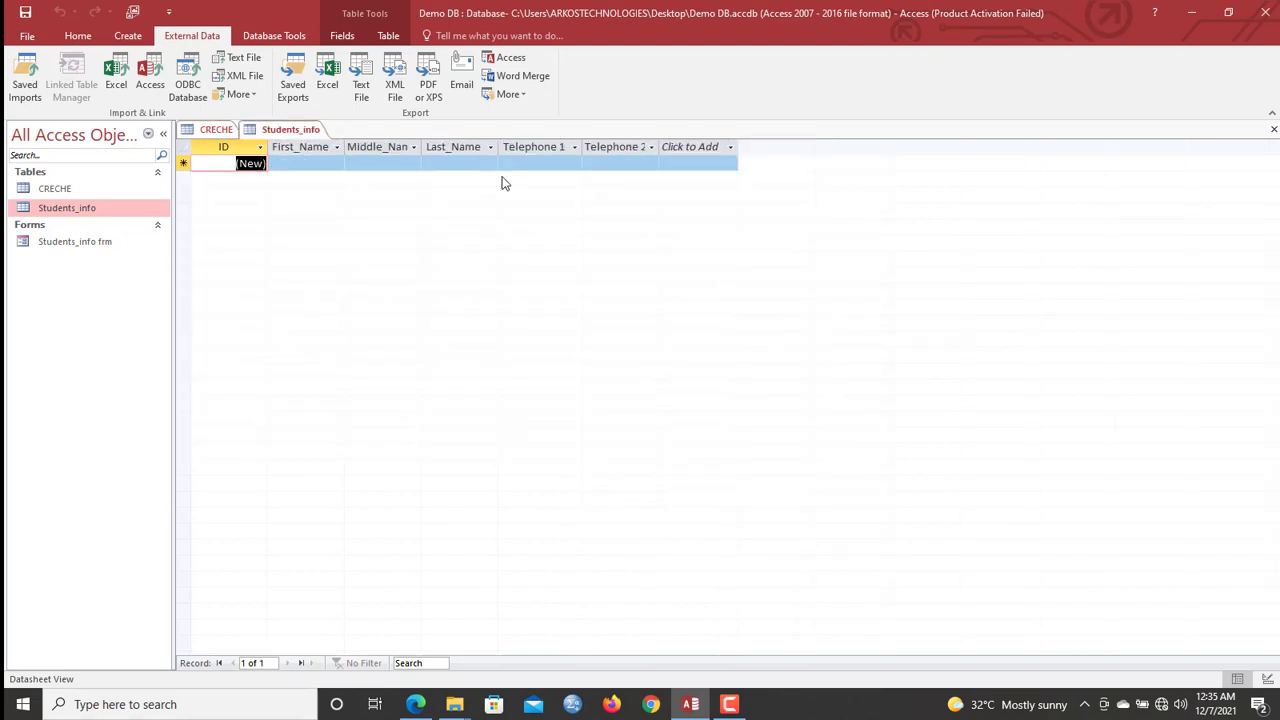
Step: Add a Short Text field named Religion and a Date & Time field named Birthdate to the Students_info table
{"action": "left_click", "coordinate": [721, 145]}
{"action": "left_click", "coordinate": [723, 148]}
{"action": "left_click", "coordinate": [711, 172]}
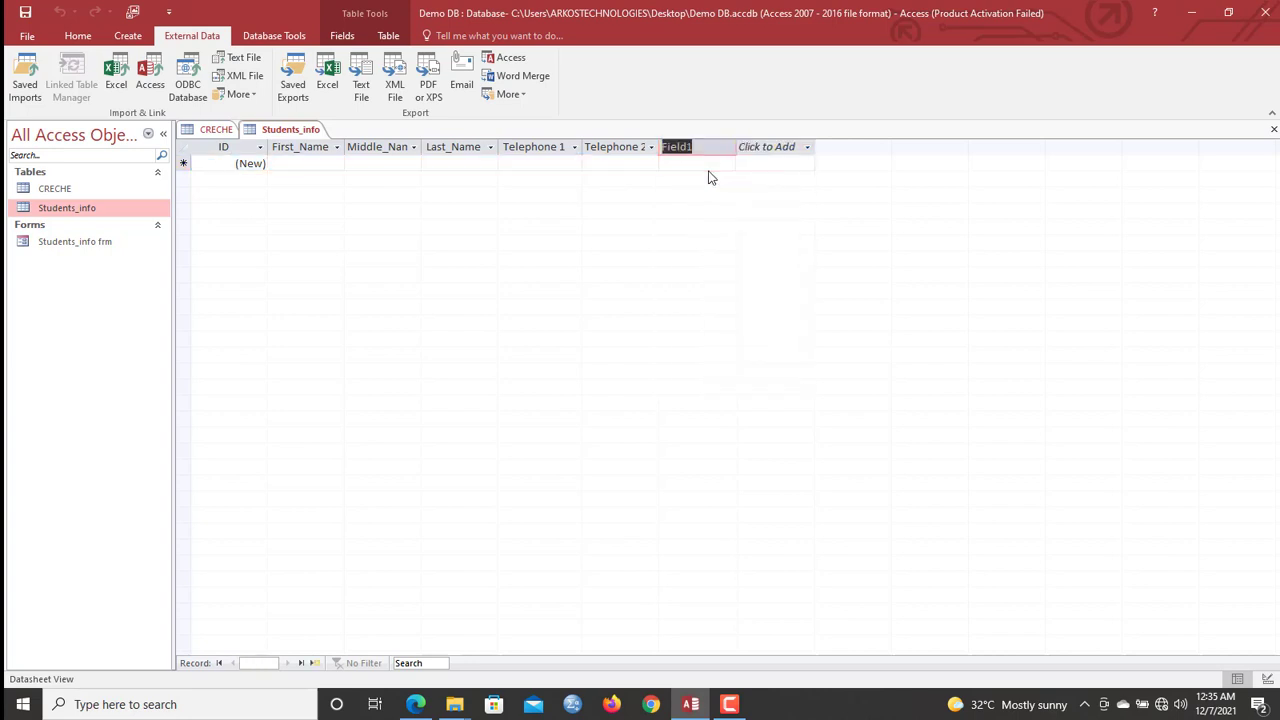
{"action": "type", "text": "Religion"}
{"action": "key", "text": "Return"}
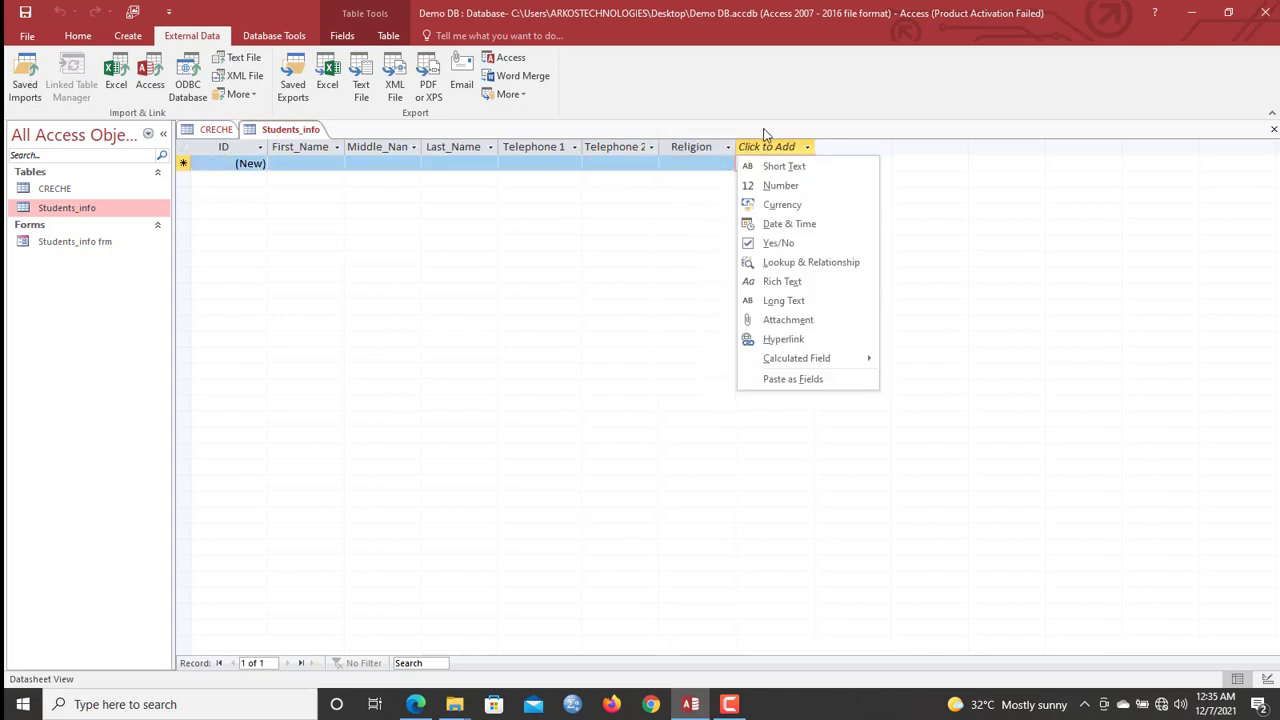
{"action": "left_click", "coordinate": [808, 228]}
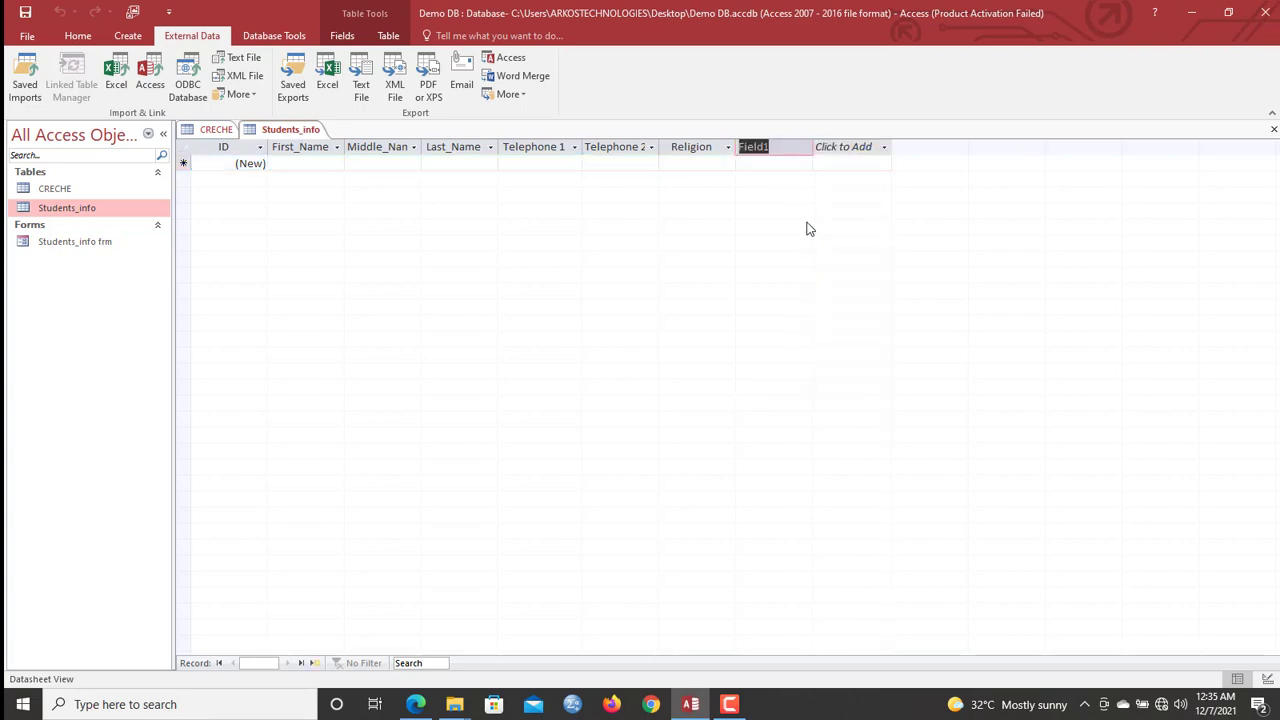
{"action": "type", "text": "Birthdate"}
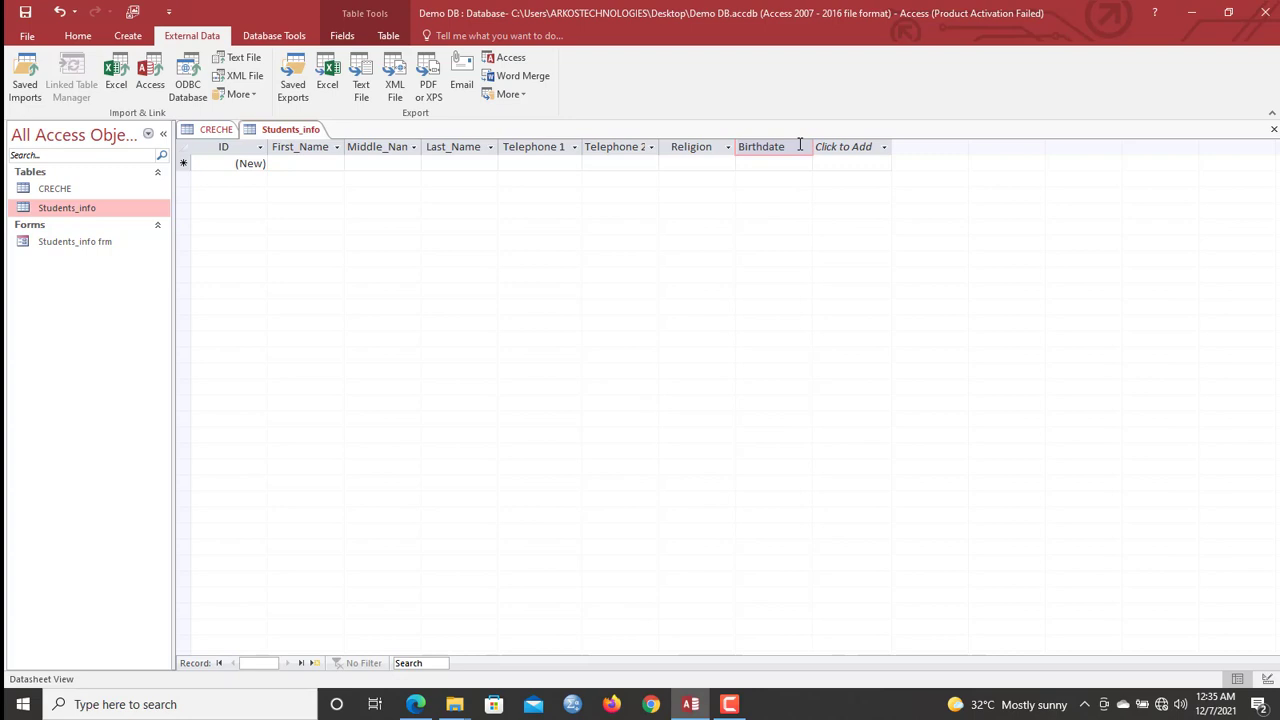
{"action": "left_click", "coordinate": [794, 274]}
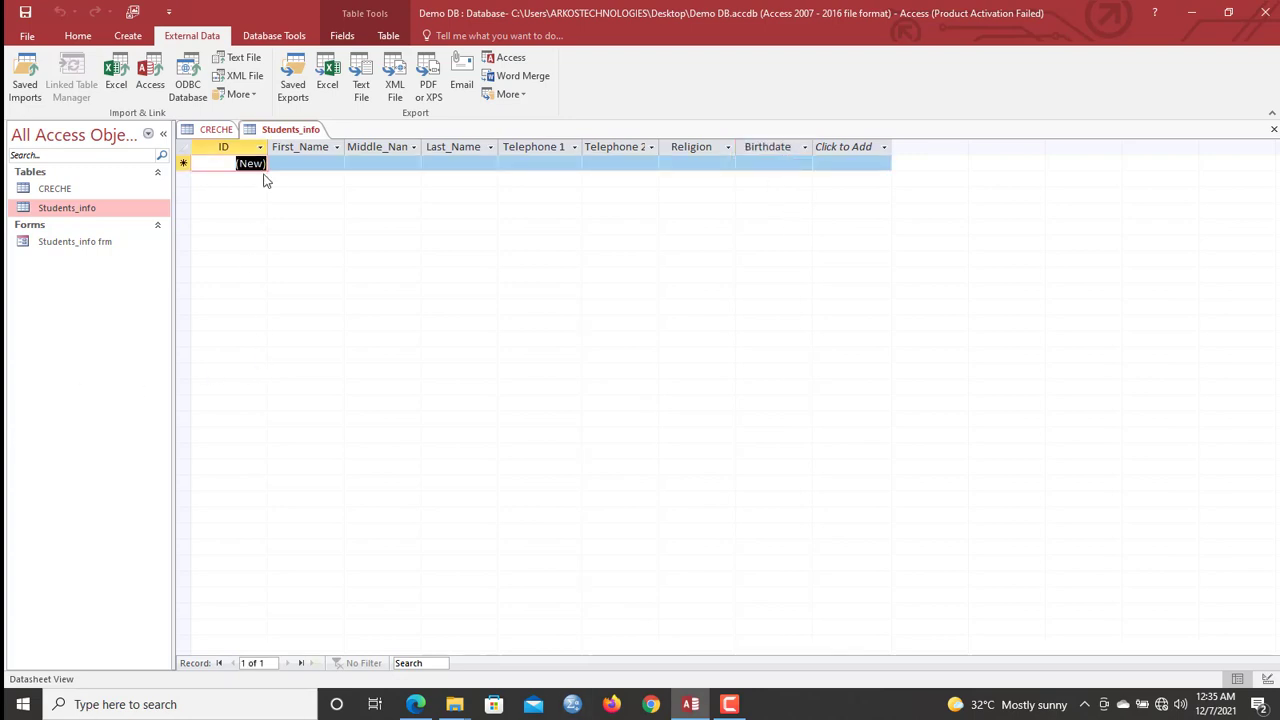
Step: Save the Students_info table and close all open tables
{"action": "left_click", "coordinate": [306, 129]}
{"action": "right_click", "coordinate": [305, 138]}
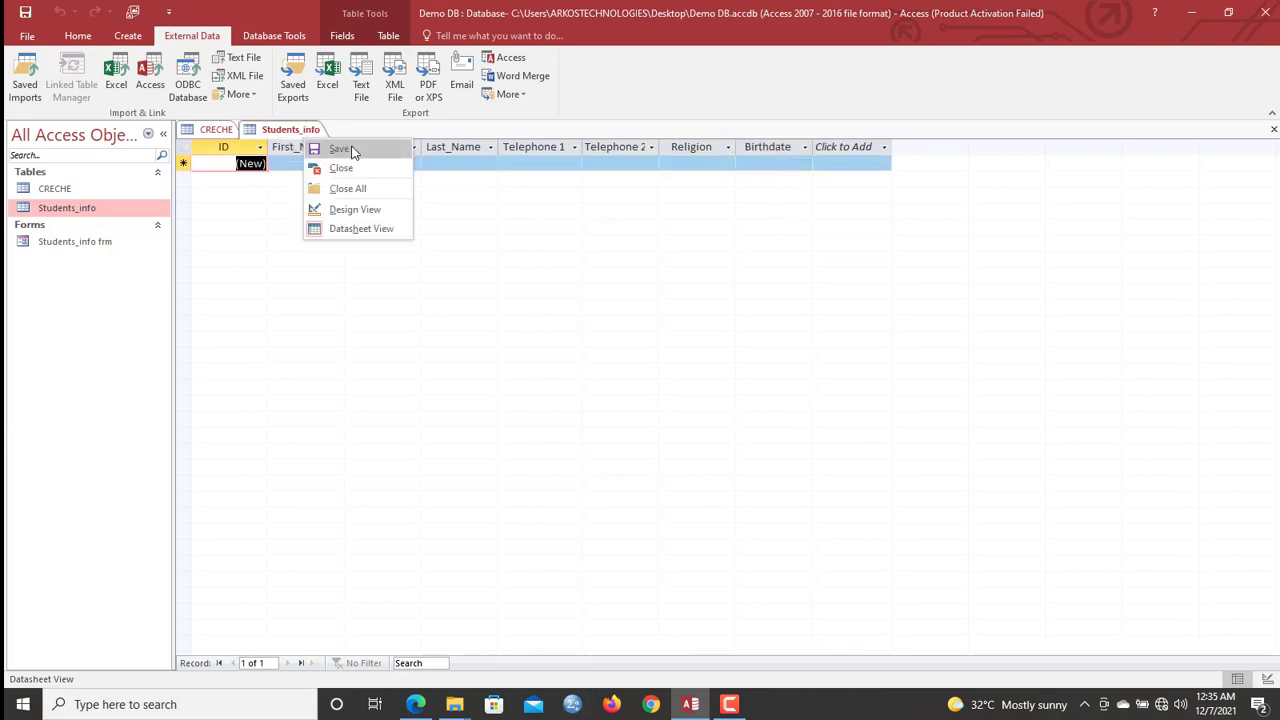
{"action": "left_click", "coordinate": [351, 149]}
{"action": "right_click", "coordinate": [294, 129]}
{"action": "left_click", "coordinate": [337, 178]}
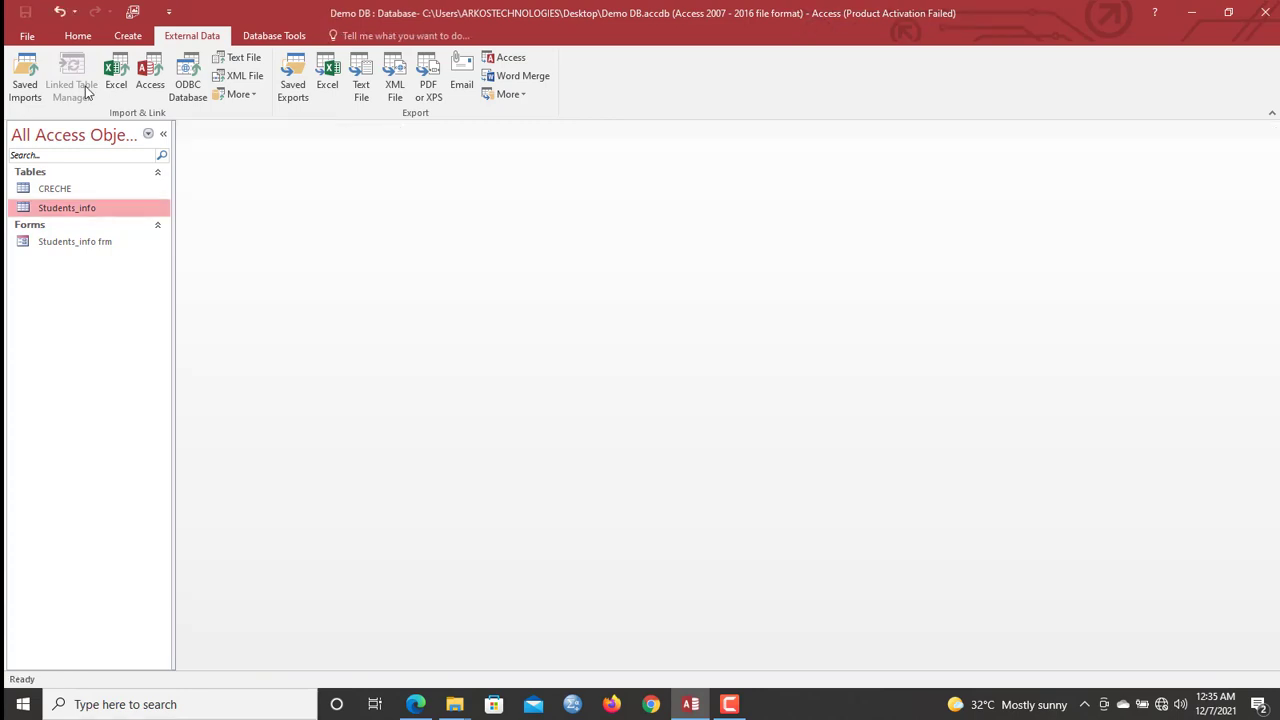
Step: Create a new query in design view with the CRECHE table as its only source
{"action": "left_click", "coordinate": [80, 37]}
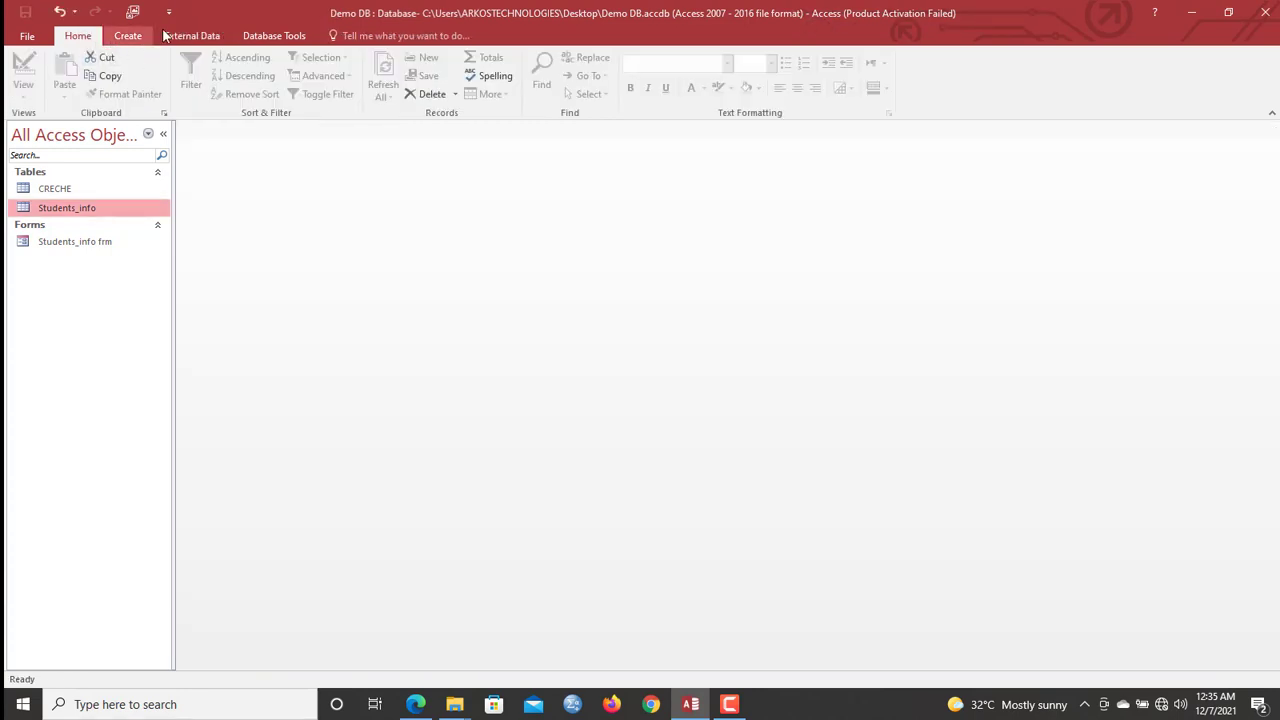
{"action": "left_click", "coordinate": [137, 37]}
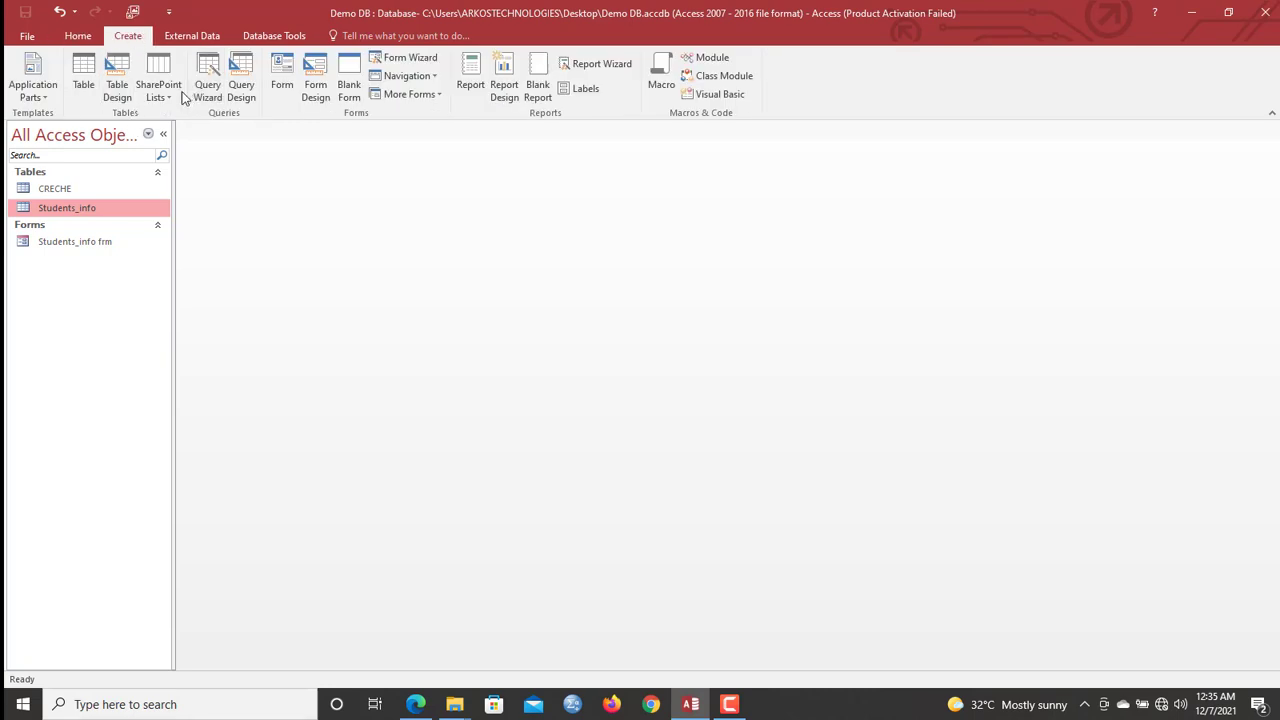
{"action": "left_click", "coordinate": [242, 88]}
{"action": "left_click_drag", "start_coordinate": [596, 295], "coordinate": [600, 101]}
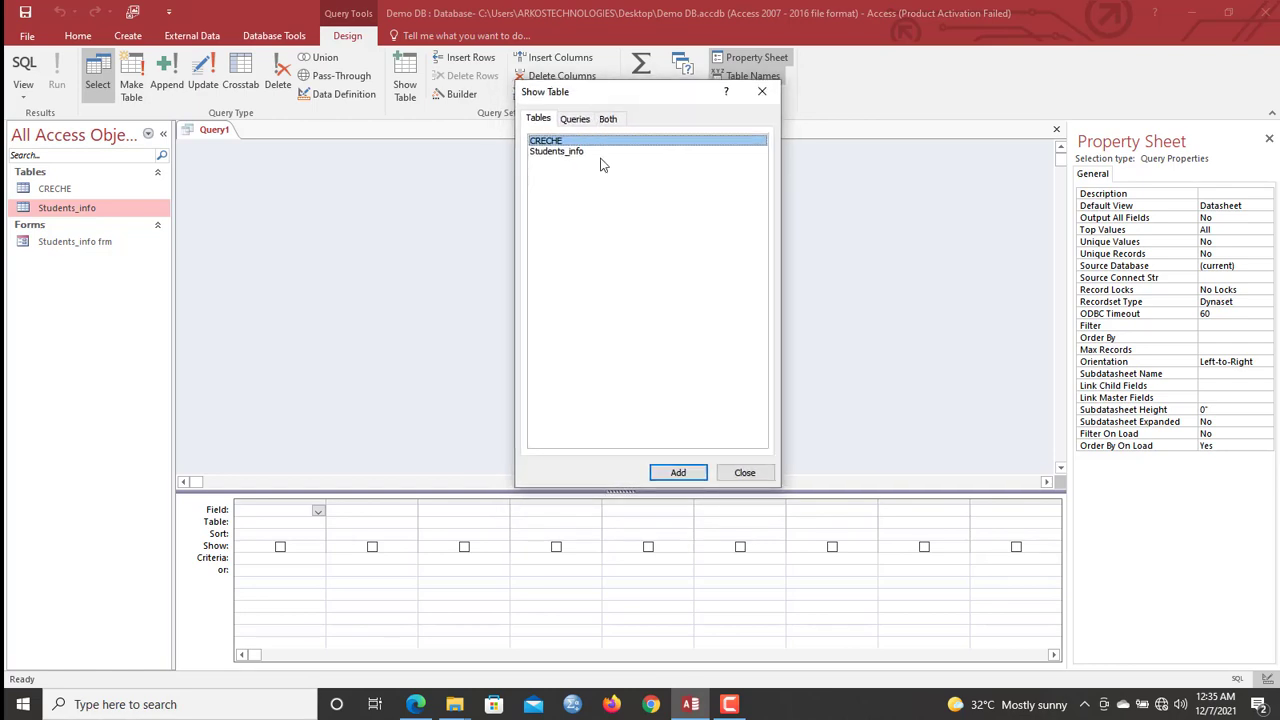
{"action": "double_click", "coordinate": [550, 142]}
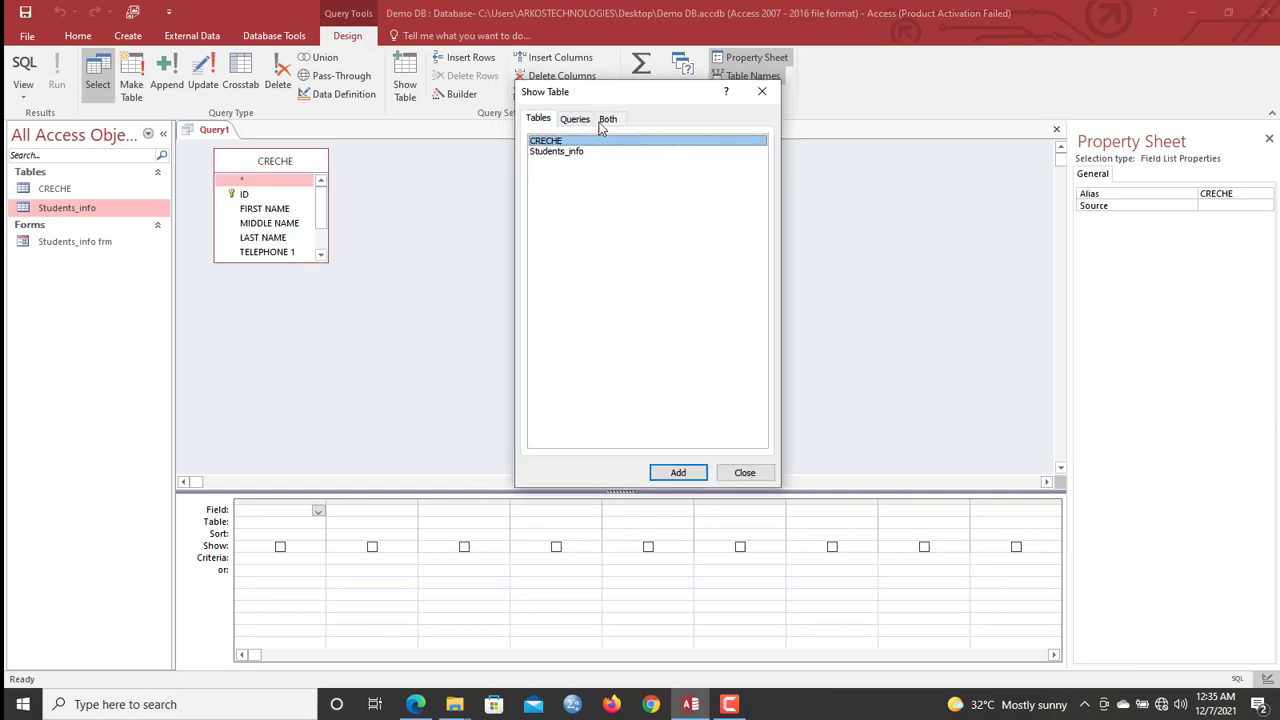
{"action": "left_click", "coordinate": [762, 93]}
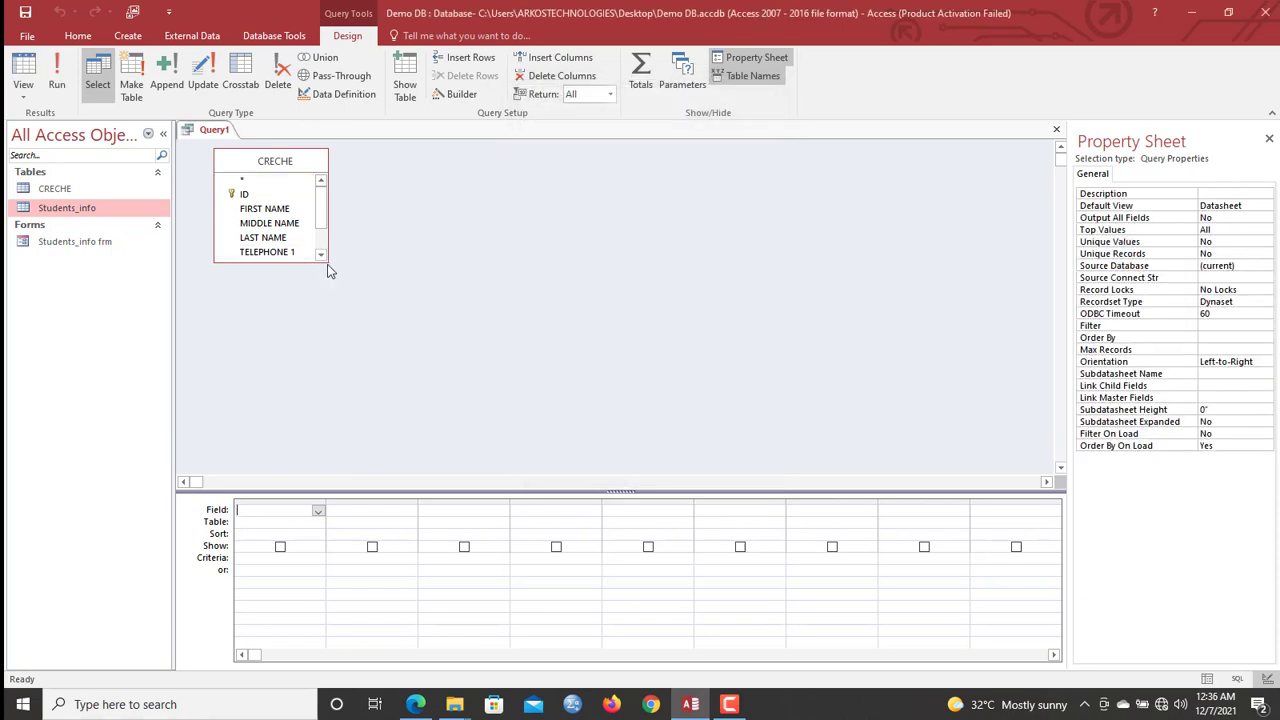
Step: Add FIRST NAME, MIDDLE NAME, LAST NAME, TELEPHONE 1, TELEPHONE 2, BIRTHDAY and RELIGION from CRECHE to the query grid
{"action": "double_click", "coordinate": [265, 209]}
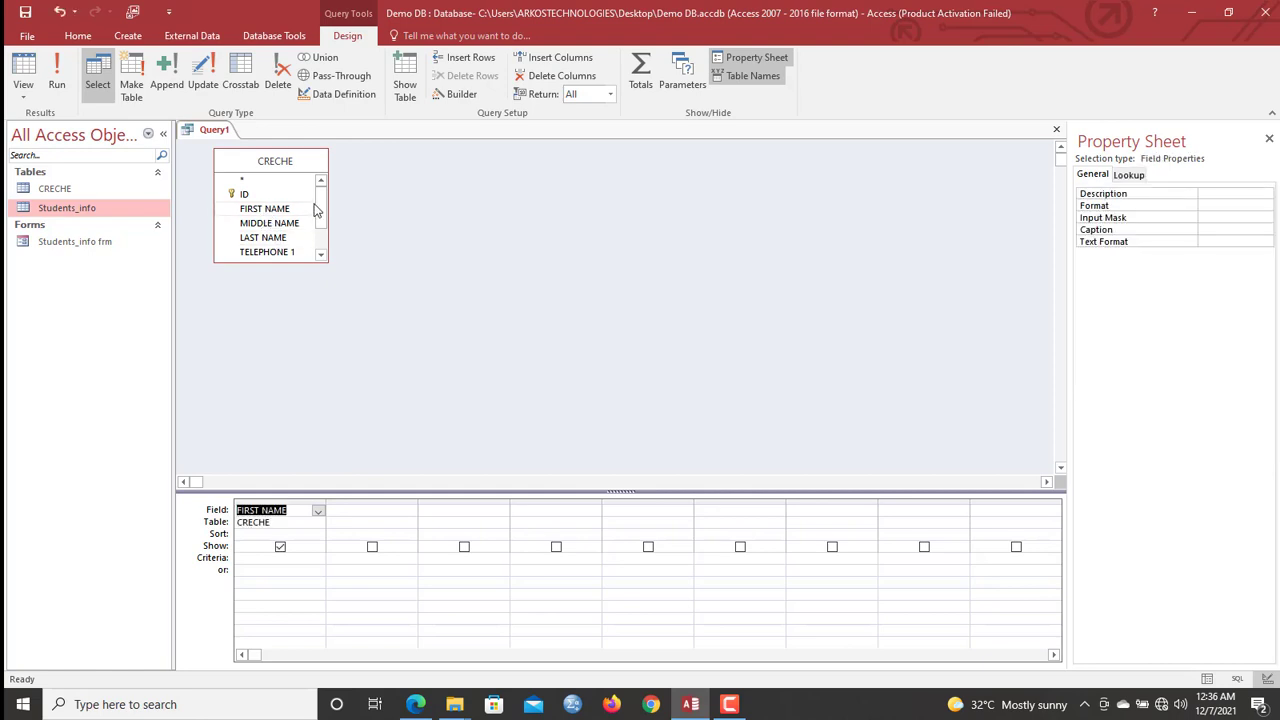
{"action": "double_click", "coordinate": [281, 224]}
{"action": "double_click", "coordinate": [281, 238]}
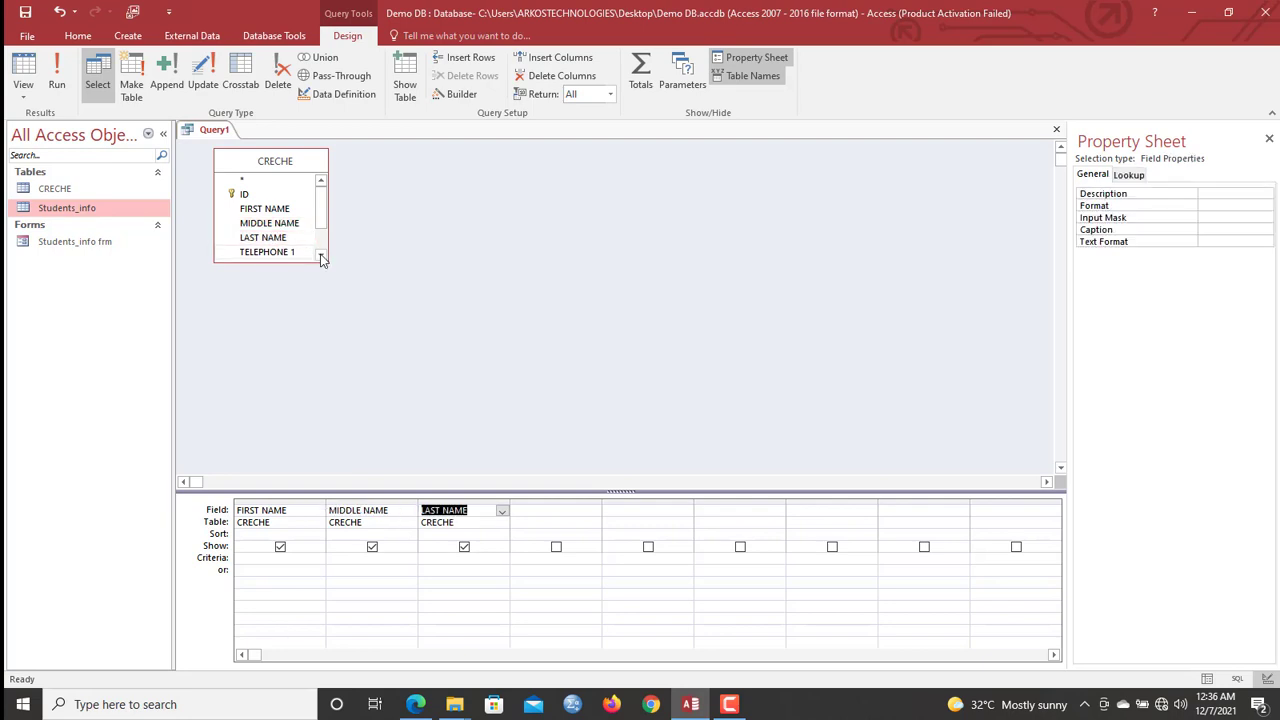
{"action": "scroll", "coordinate": [278, 241], "scroll_direction": "down", "scroll_amount": 2}
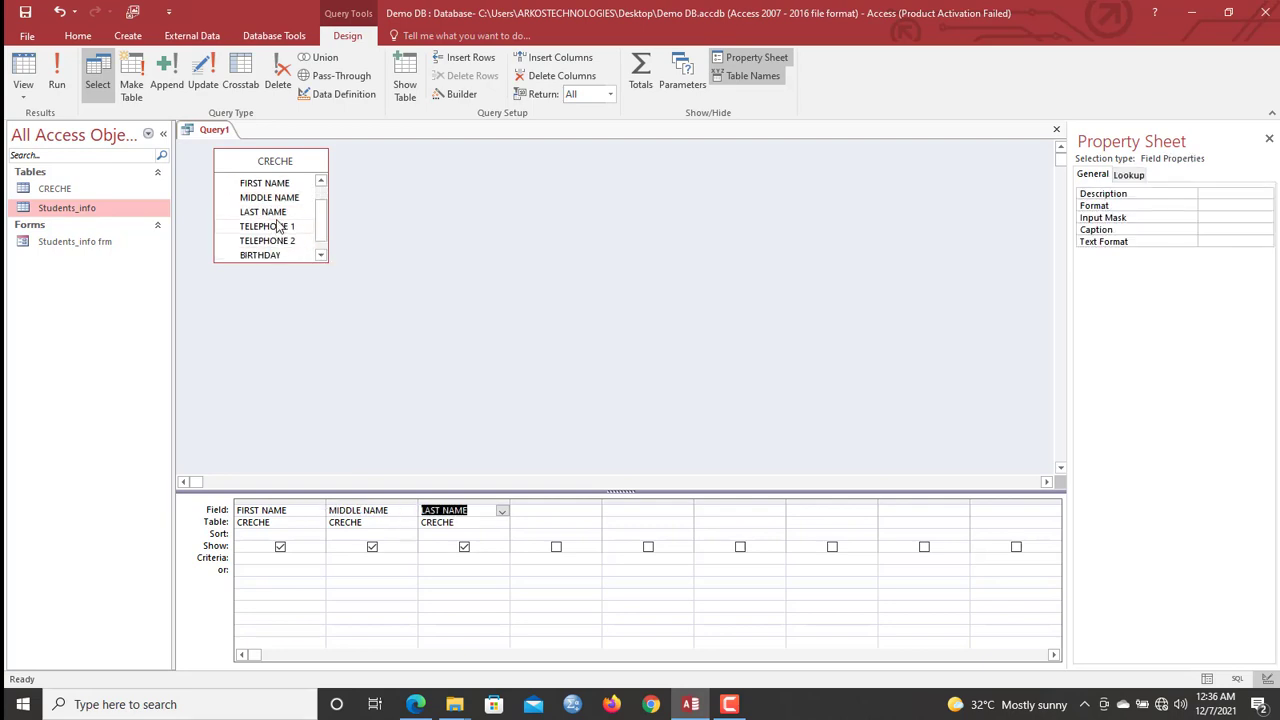
{"action": "double_click", "coordinate": [281, 228]}
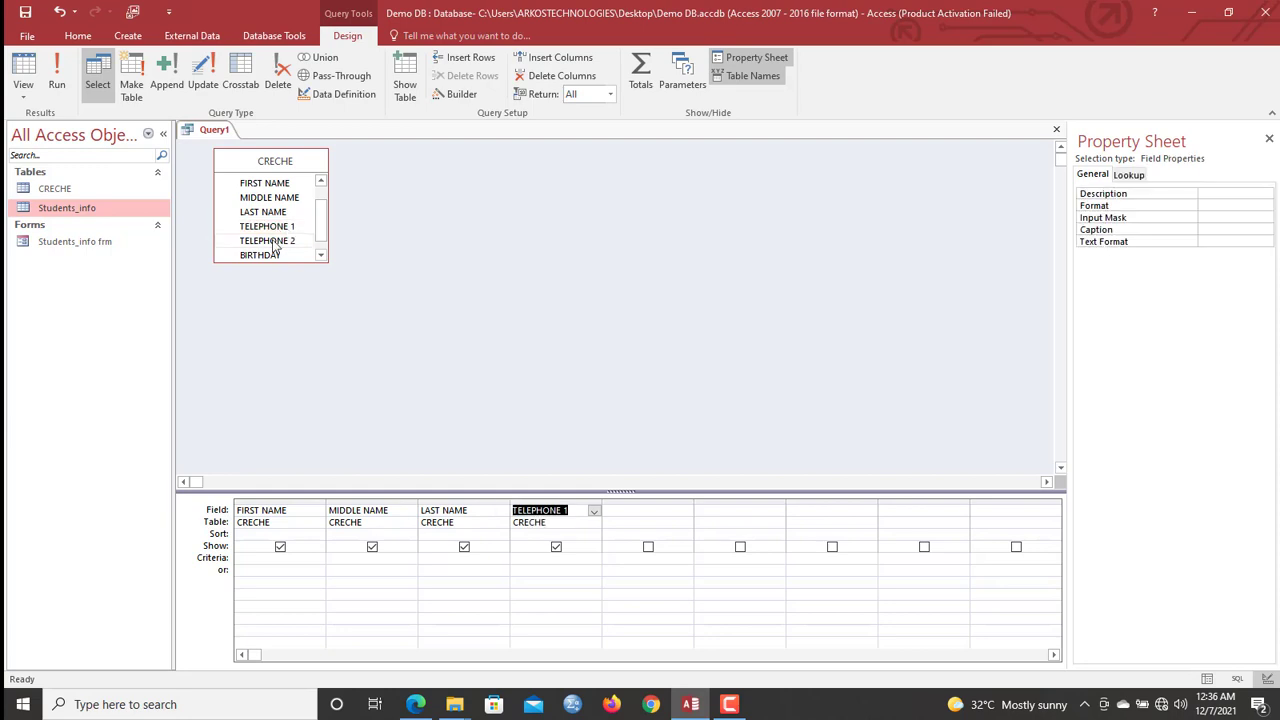
{"action": "double_click", "coordinate": [273, 242]}
{"action": "double_click", "coordinate": [268, 256]}
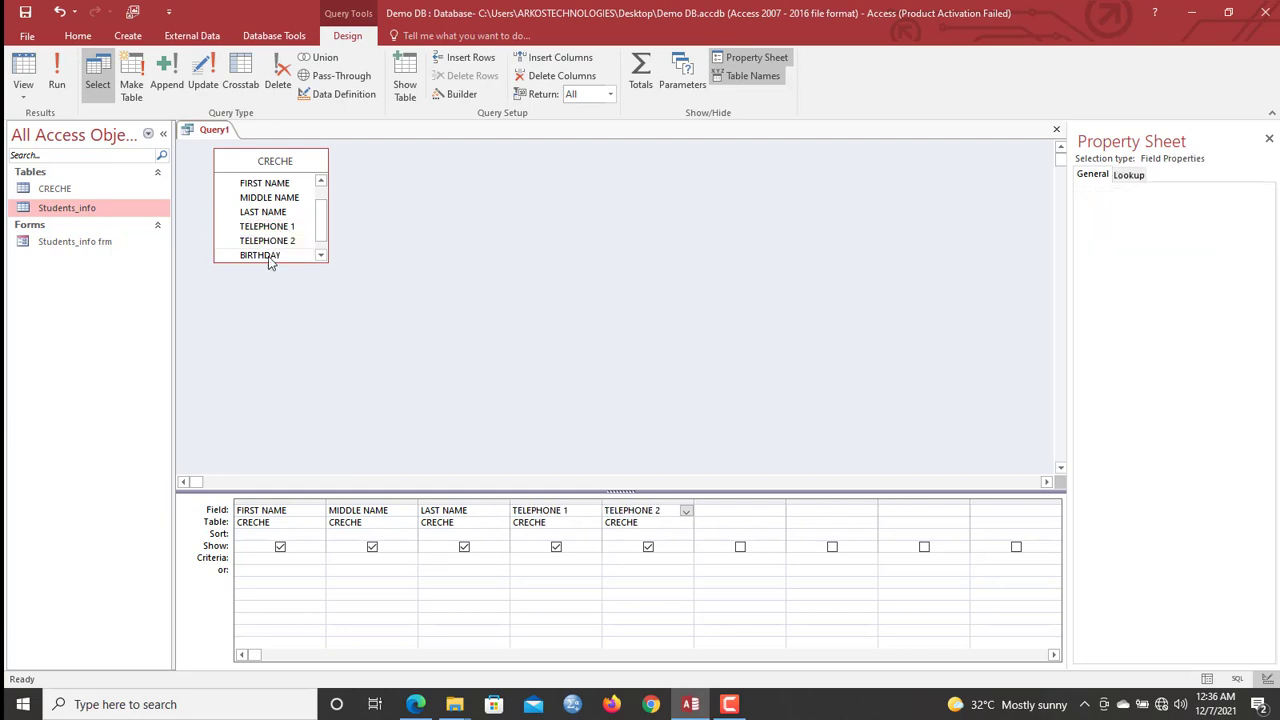
{"action": "left_click", "coordinate": [320, 255]}
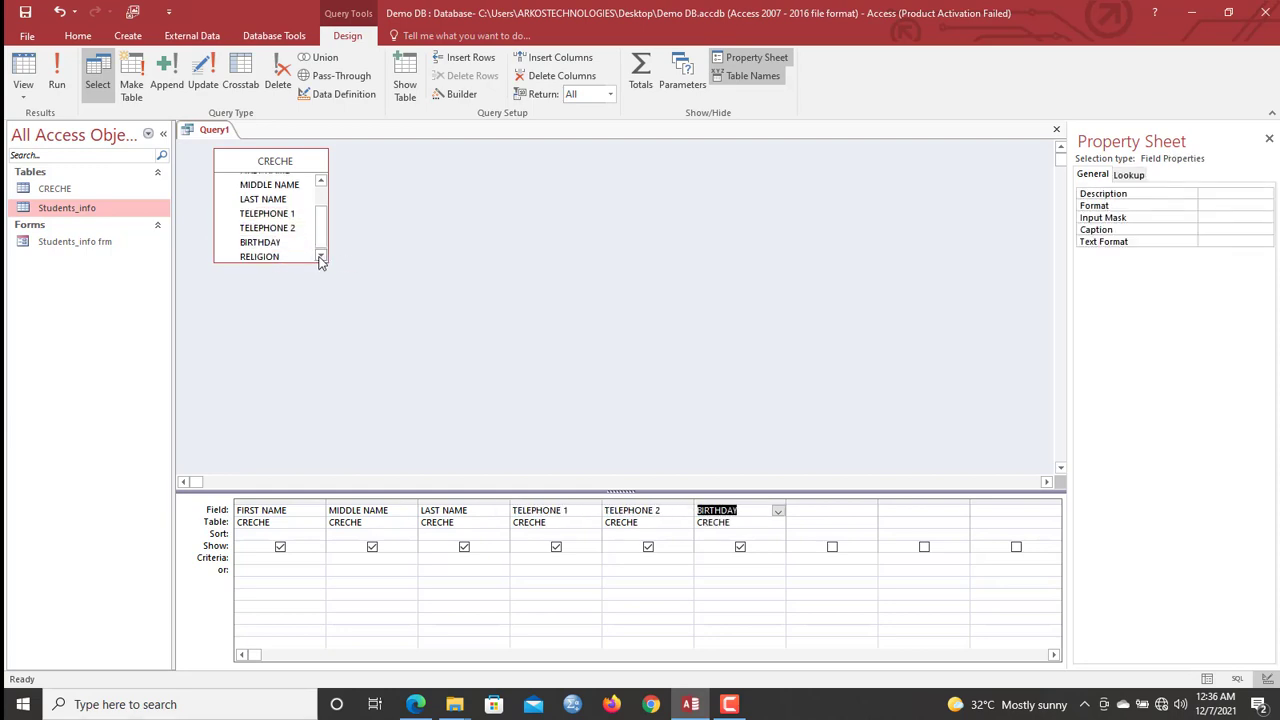
{"action": "double_click", "coordinate": [257, 257]}
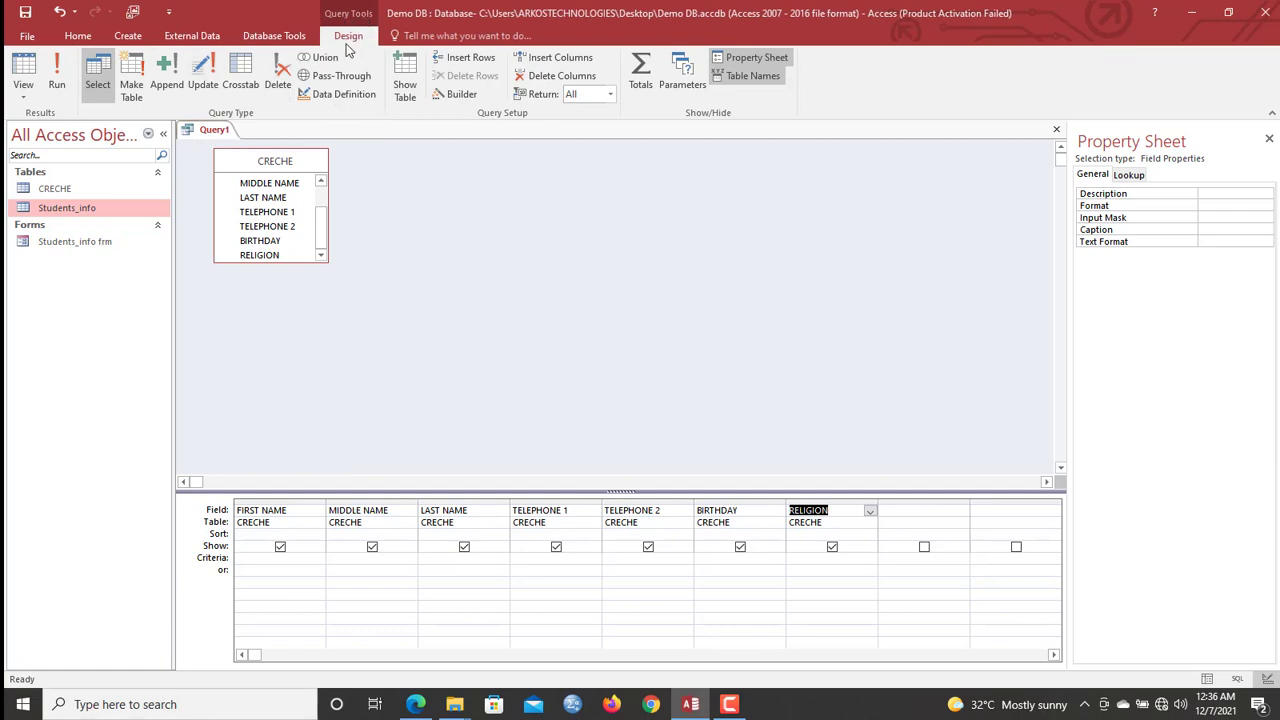
Step: Change the query to an append query targeting the Students_info table in the current database
{"action": "left_click", "coordinate": [186, 88]}
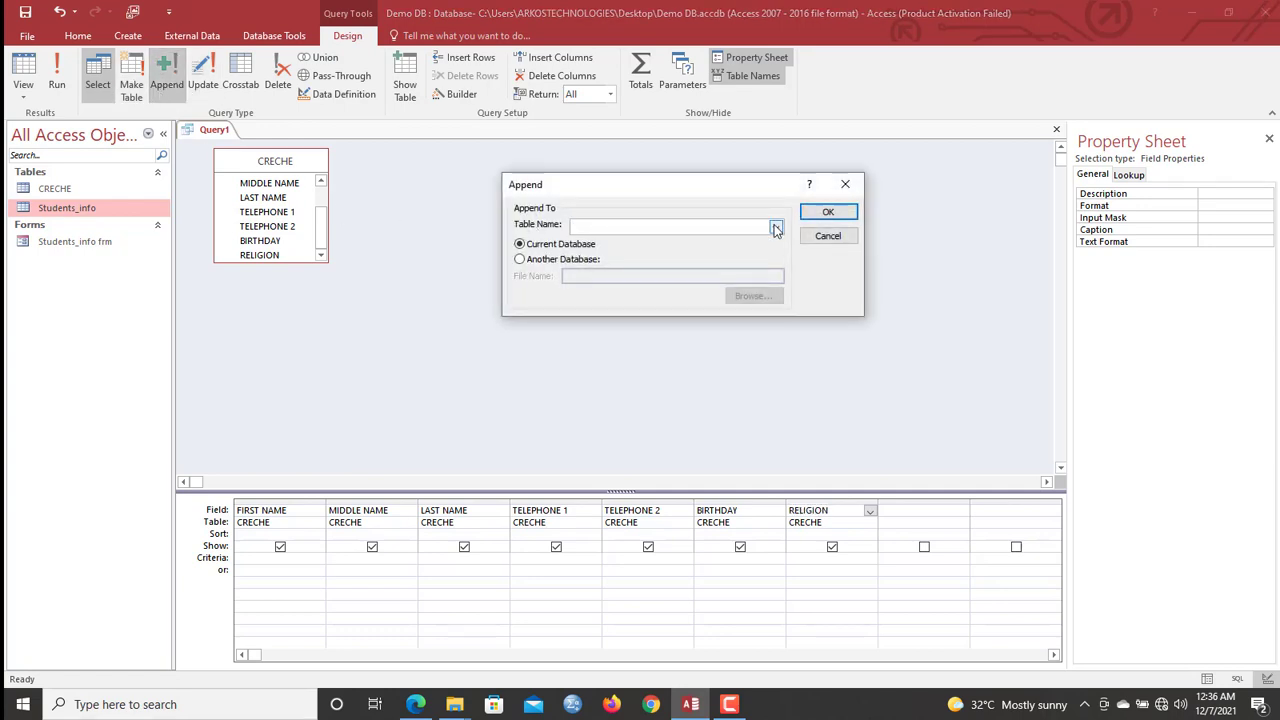
{"action": "left_click", "coordinate": [776, 226]}
{"action": "left_click", "coordinate": [600, 252]}
{"action": "left_click", "coordinate": [810, 220]}
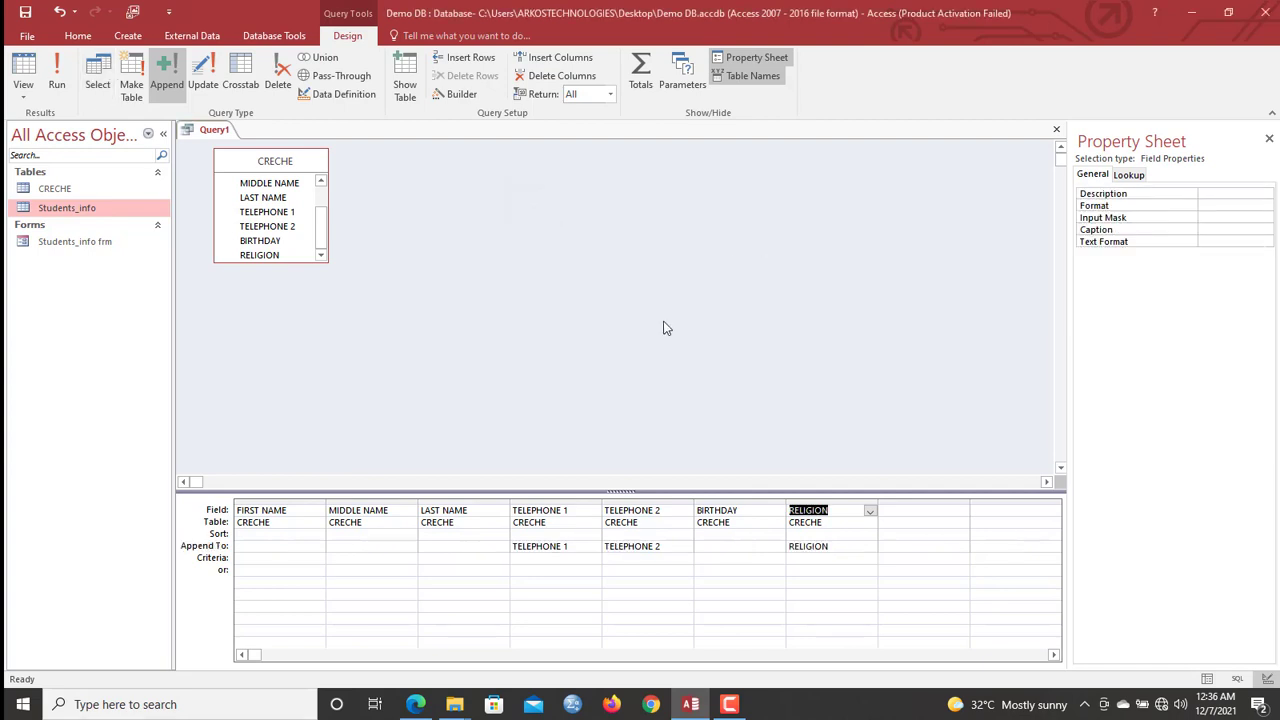
Step: Set BIRTHDAY to append to the Birthdate field and MIDDLE NAME to append to Middle_Name
{"action": "left_click", "coordinate": [257, 546]}
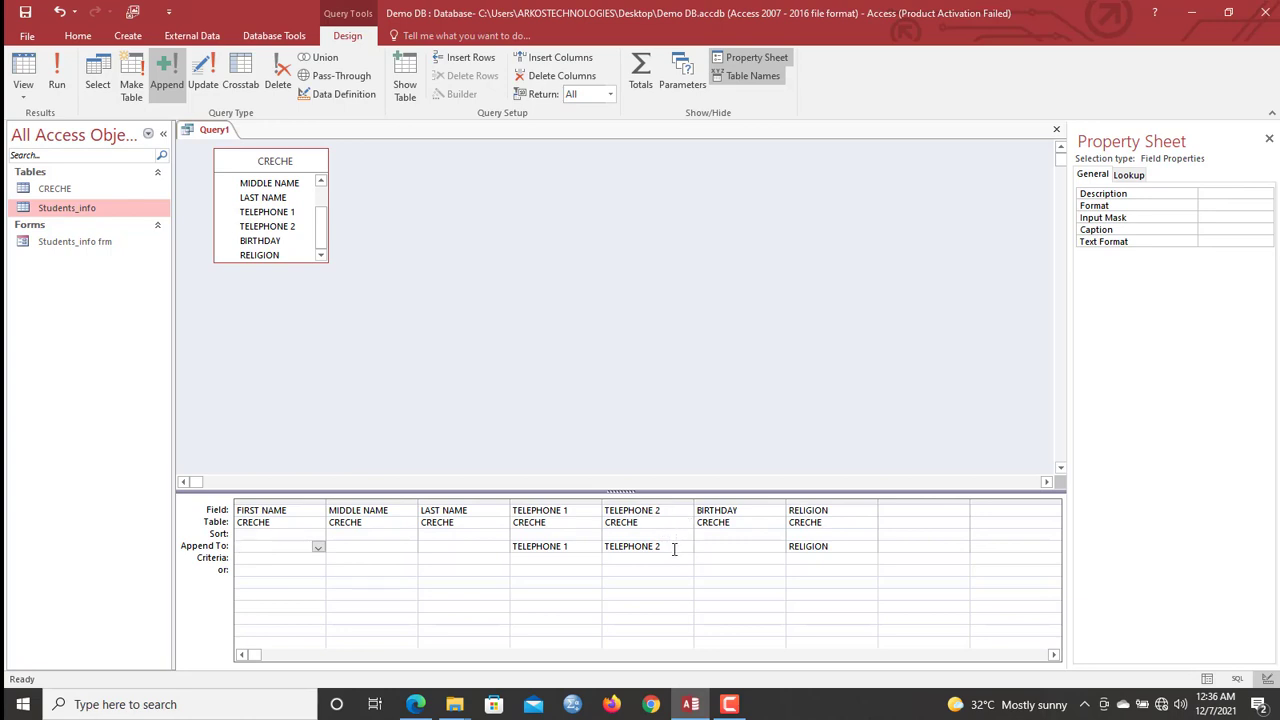
{"action": "left_click", "coordinate": [760, 546]}
{"action": "left_click", "coordinate": [778, 546]}
{"action": "left_click", "coordinate": [724, 649]}
{"action": "left_click", "coordinate": [352, 546]}
{"action": "left_click", "coordinate": [411, 548]}
{"action": "left_click", "coordinate": [386, 578]}
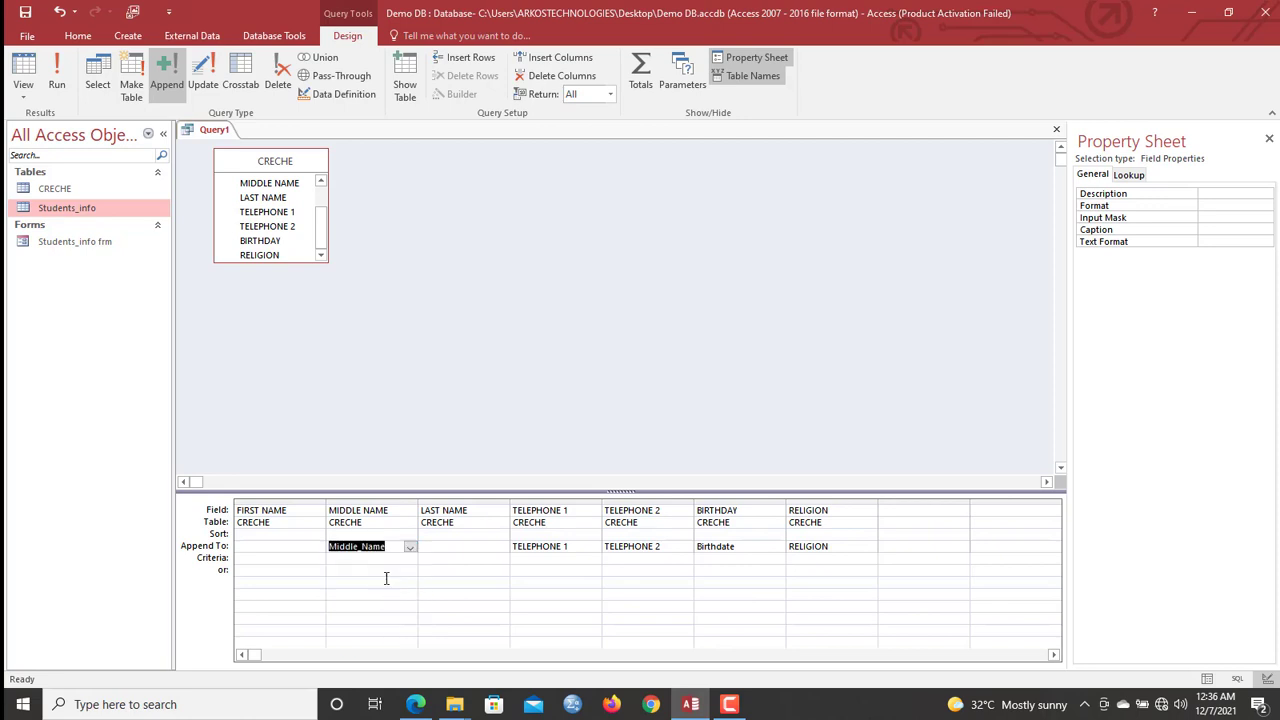
Step: Set LAST NAME to append to the Last_Name field and FIRST NAME to append to First_Name
{"action": "left_click", "coordinate": [452, 545]}
{"action": "left_click", "coordinate": [503, 548]}
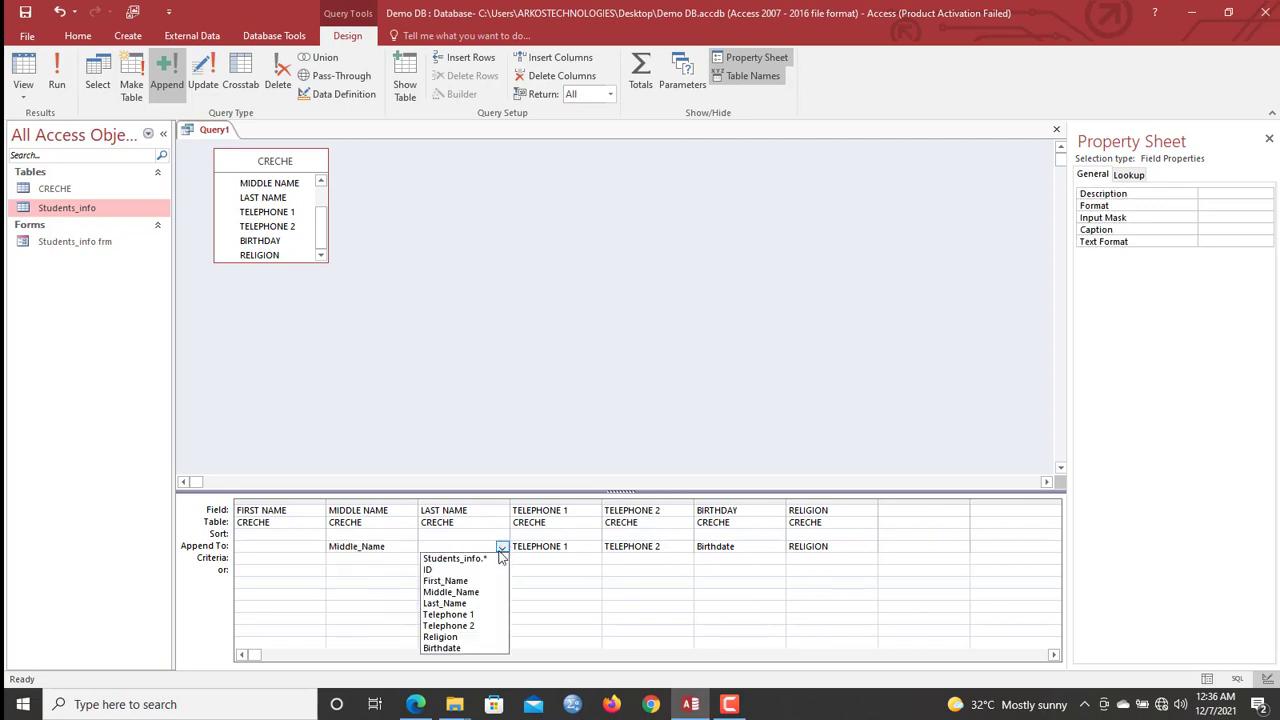
{"action": "left_click", "coordinate": [464, 604]}
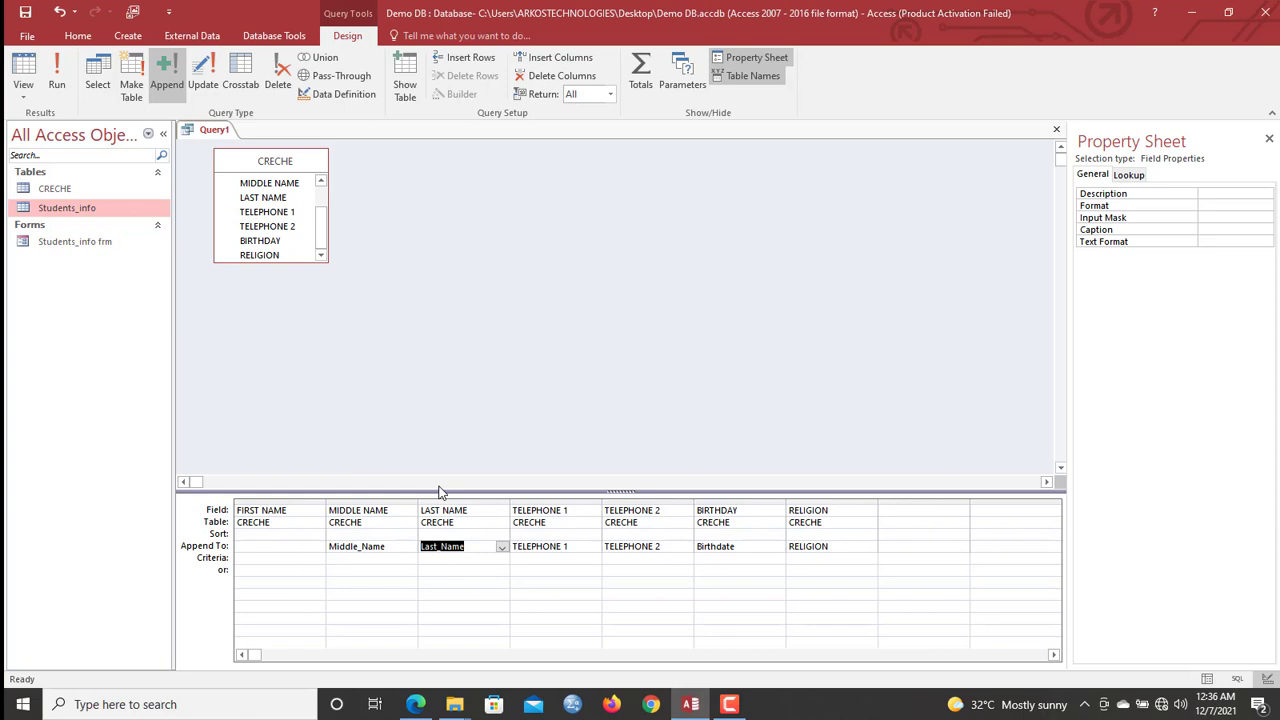
{"action": "left_click", "coordinate": [289, 546]}
{"action": "left_click", "coordinate": [317, 547]}
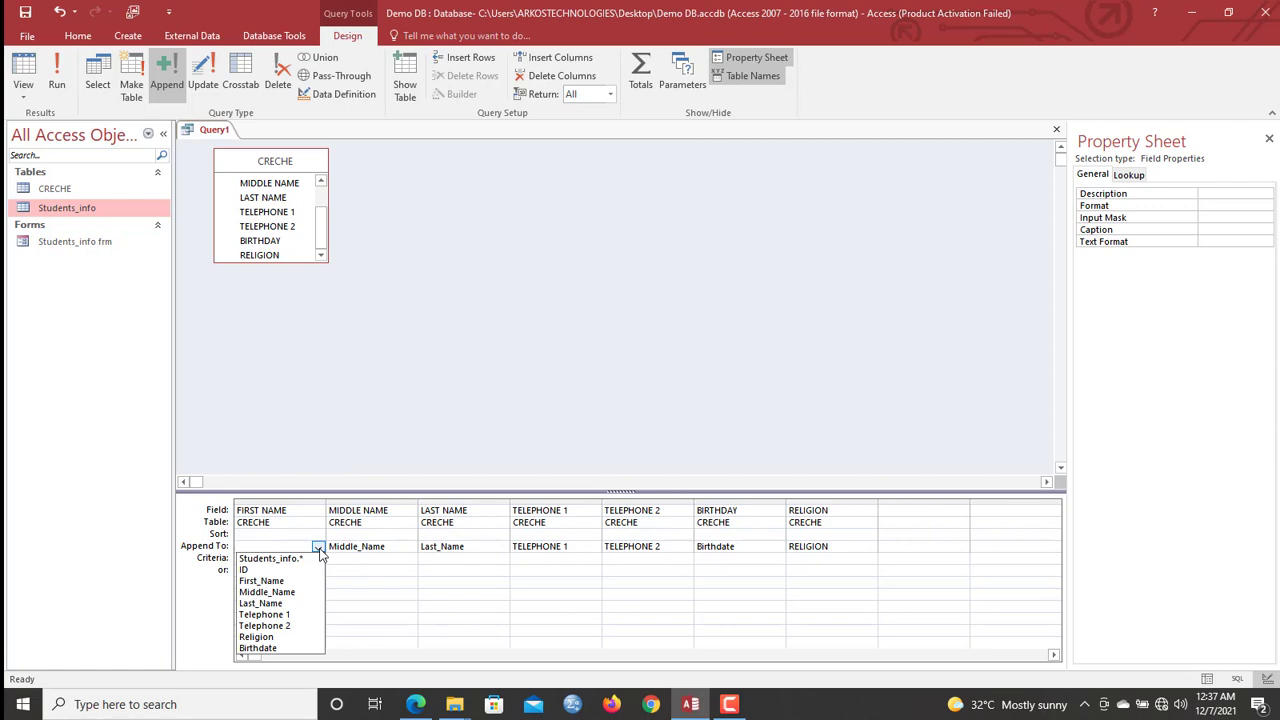
{"action": "left_click", "coordinate": [287, 582]}
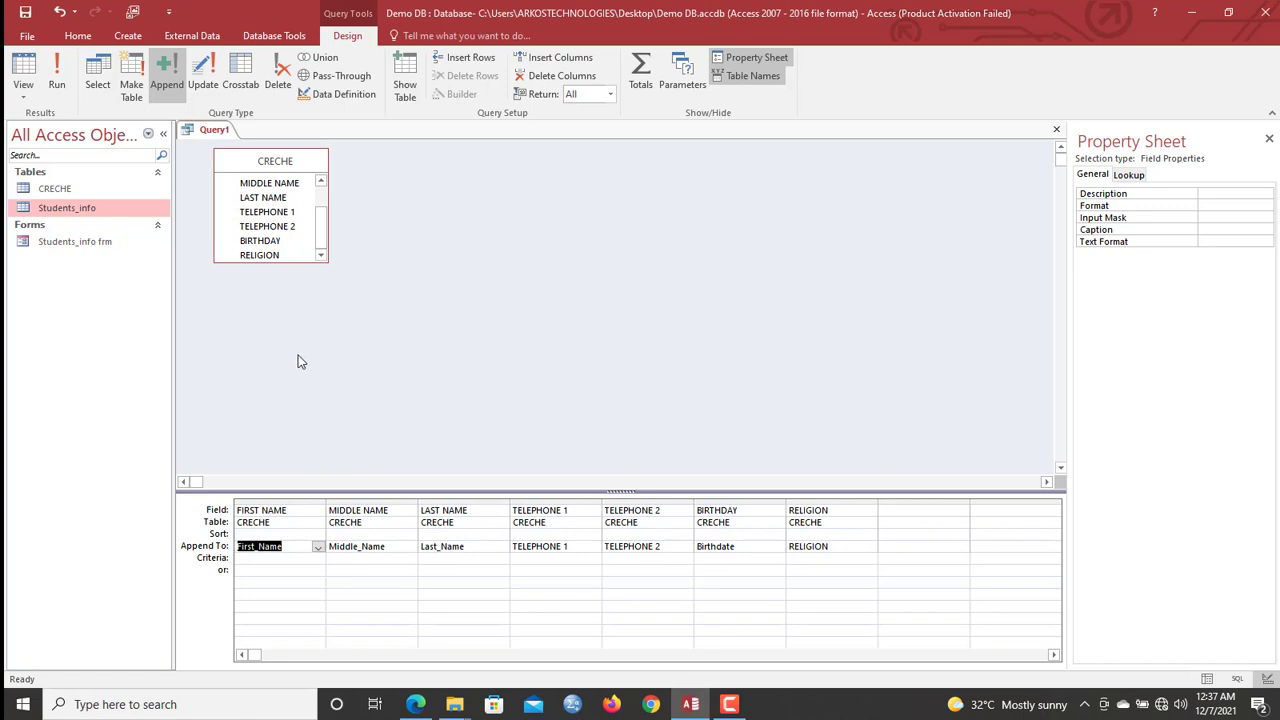
Step: Save the append query as Append_students_Creche
{"action": "key", "text": "ctrl+s"}
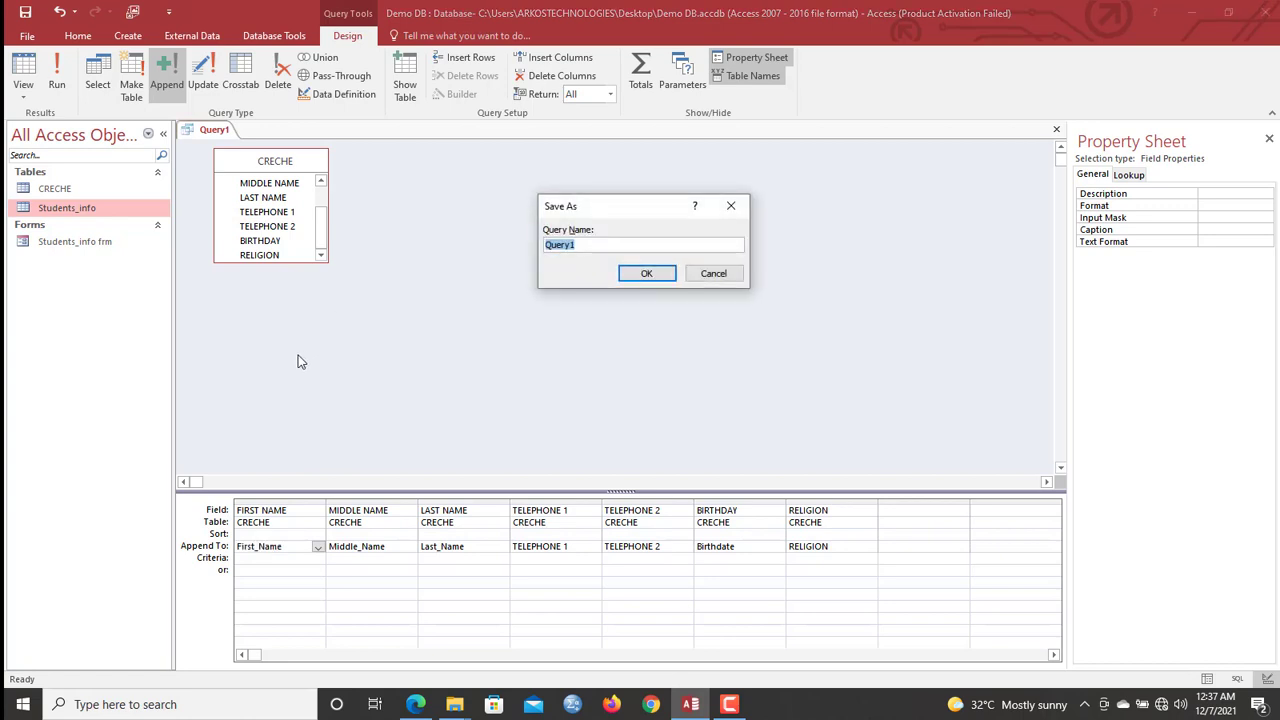
{"action": "type", "text": "Append_students_Creche"}
{"action": "left_click", "coordinate": [646, 273]}
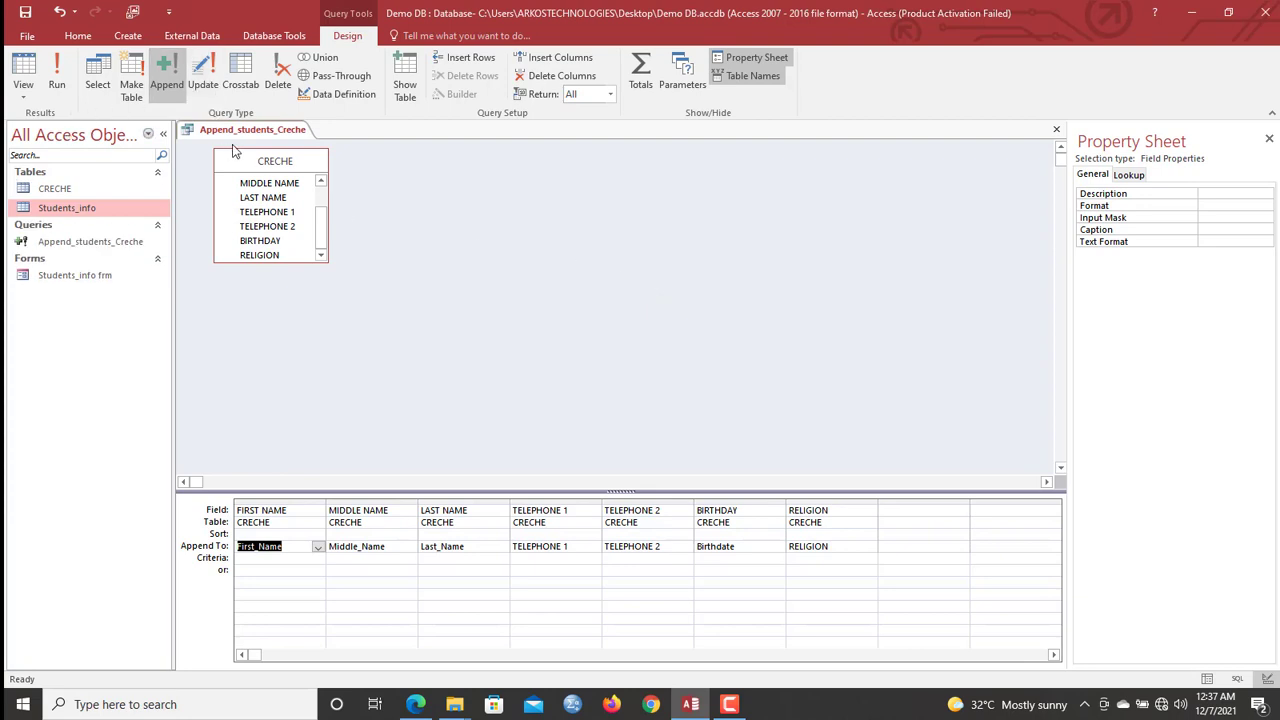
Step: Run the append query to add the CRECHE rows to Students_info, and save and close the query
{"action": "left_click", "coordinate": [57, 84]}
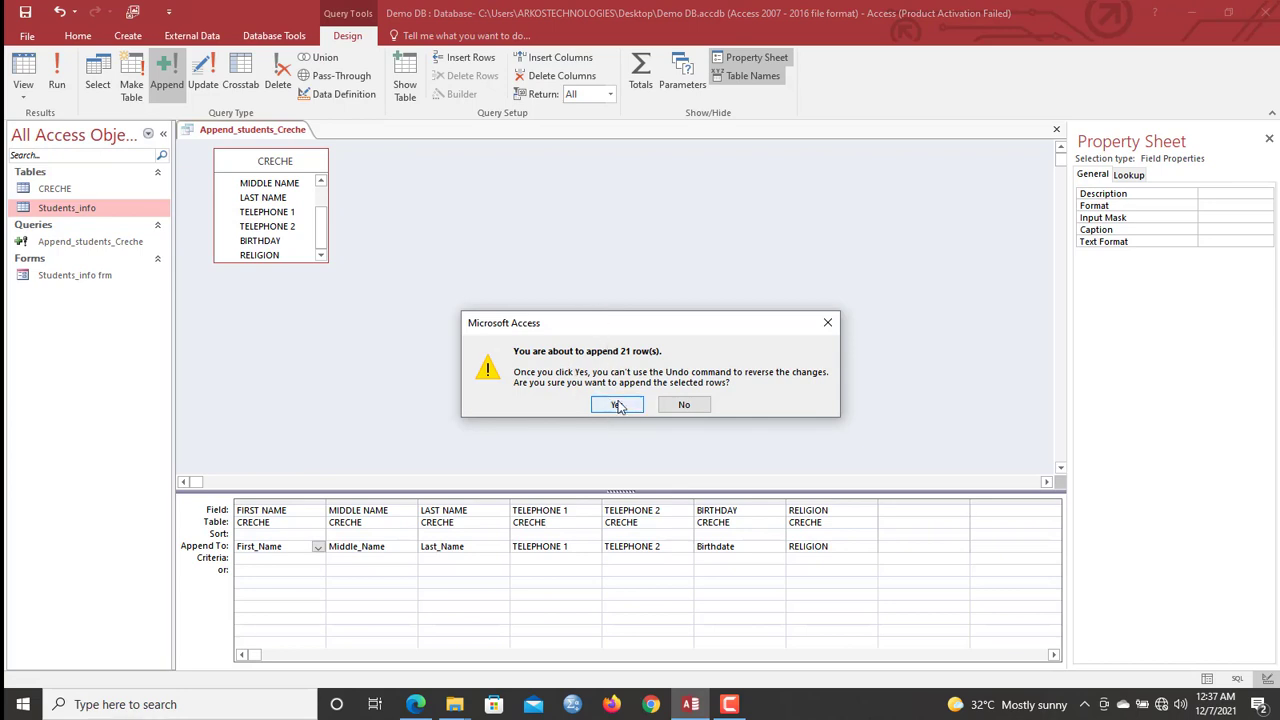
{"action": "left_click", "coordinate": [617, 405]}
{"action": "right_click", "coordinate": [276, 137]}
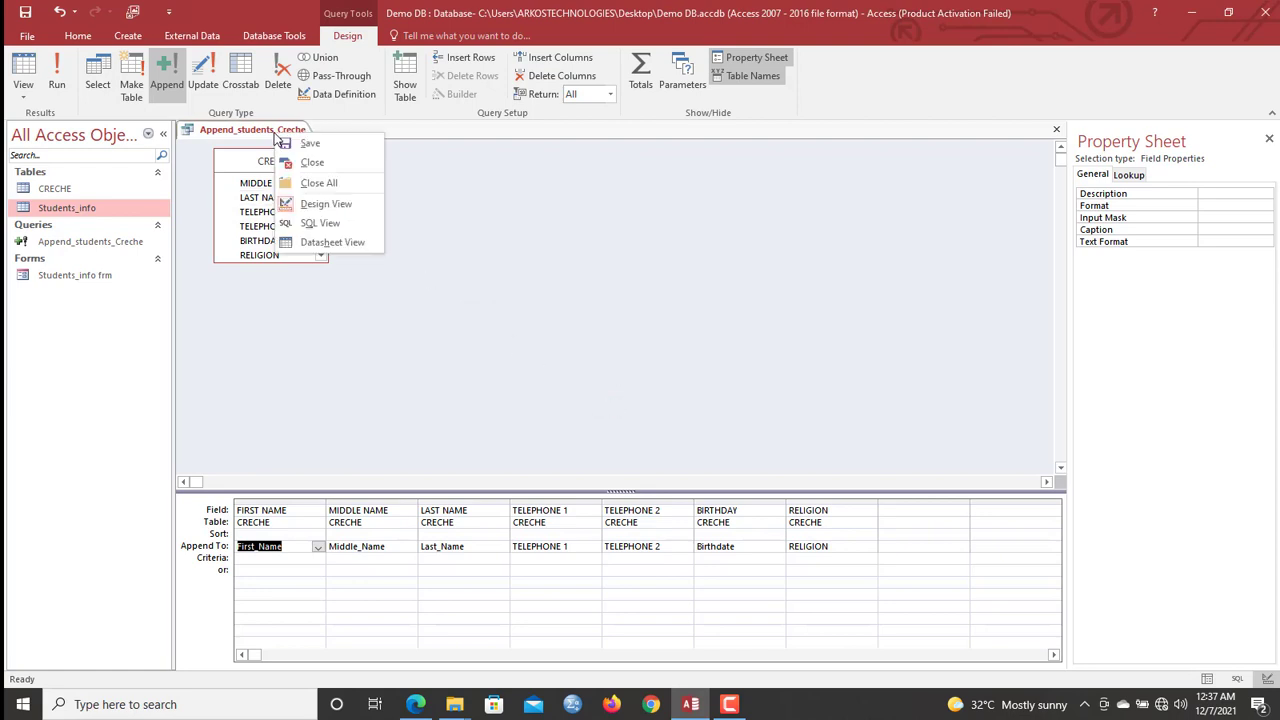
{"action": "left_click", "coordinate": [308, 143]}
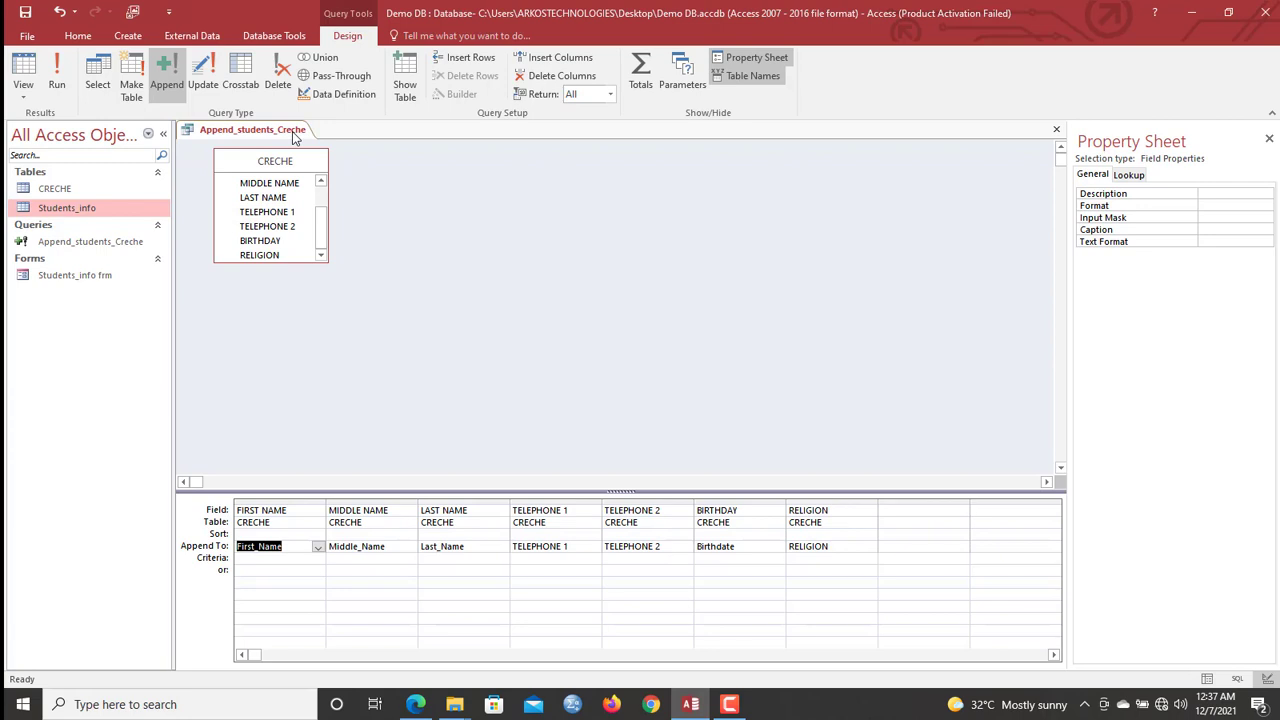
{"action": "right_click", "coordinate": [293, 137]}
{"action": "left_click", "coordinate": [318, 160]}
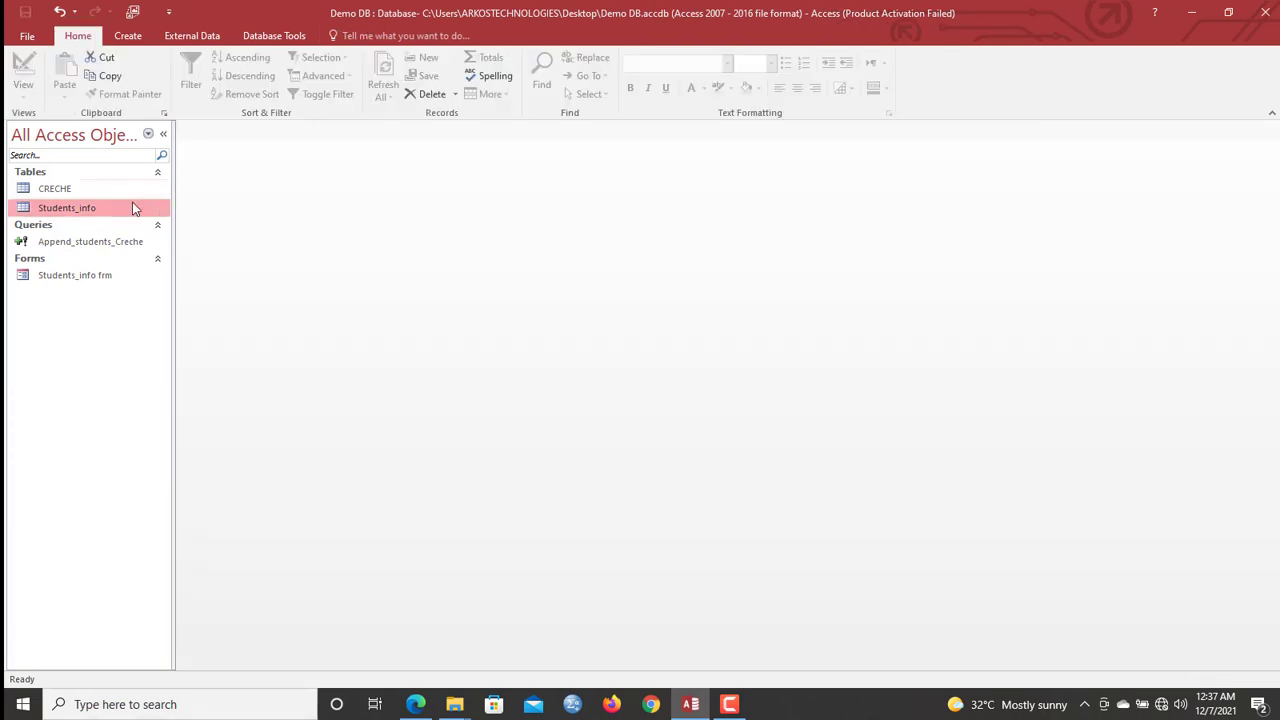
Step: Check the appended student records in the Students_info frm form and in the Students_info table
{"action": "double_click", "coordinate": [73, 275]}
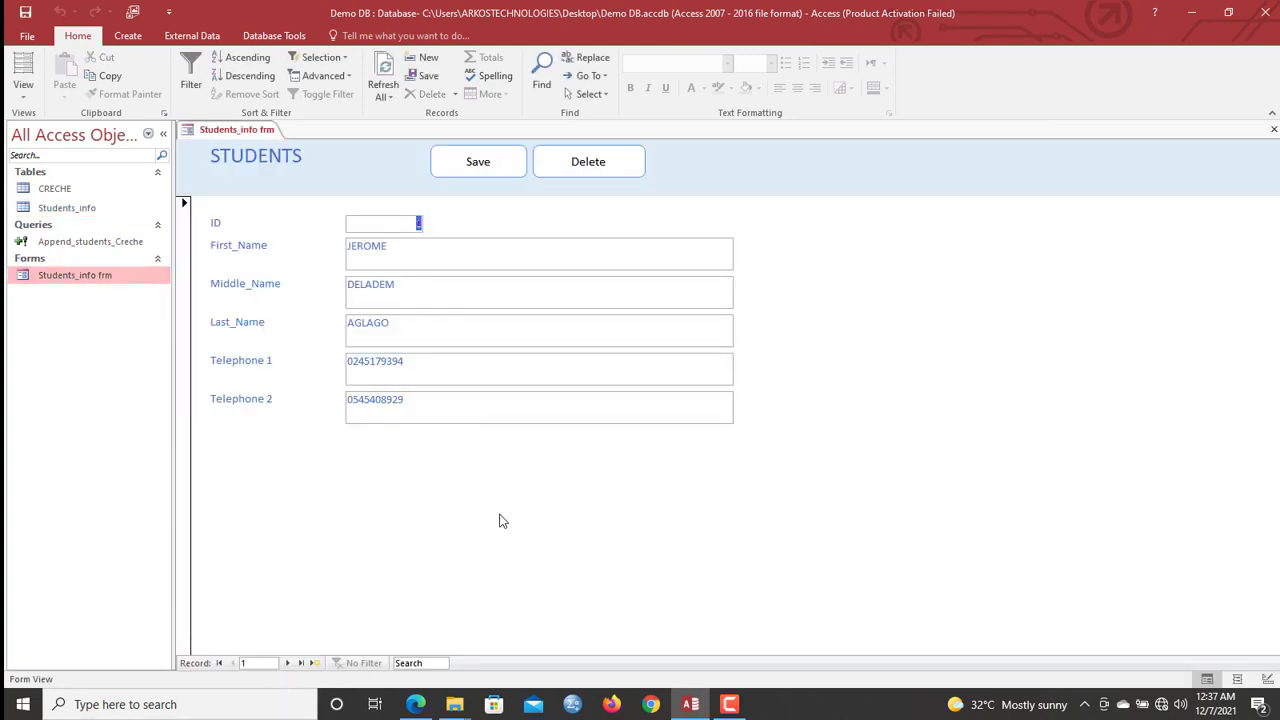
{"action": "left_click", "coordinate": [287, 663]}
{"action": "left_click", "coordinate": [287, 663]}
{"action": "left_click", "coordinate": [287, 663]}
{"action": "left_click", "coordinate": [287, 663]}
{"action": "left_click", "coordinate": [287, 663]}
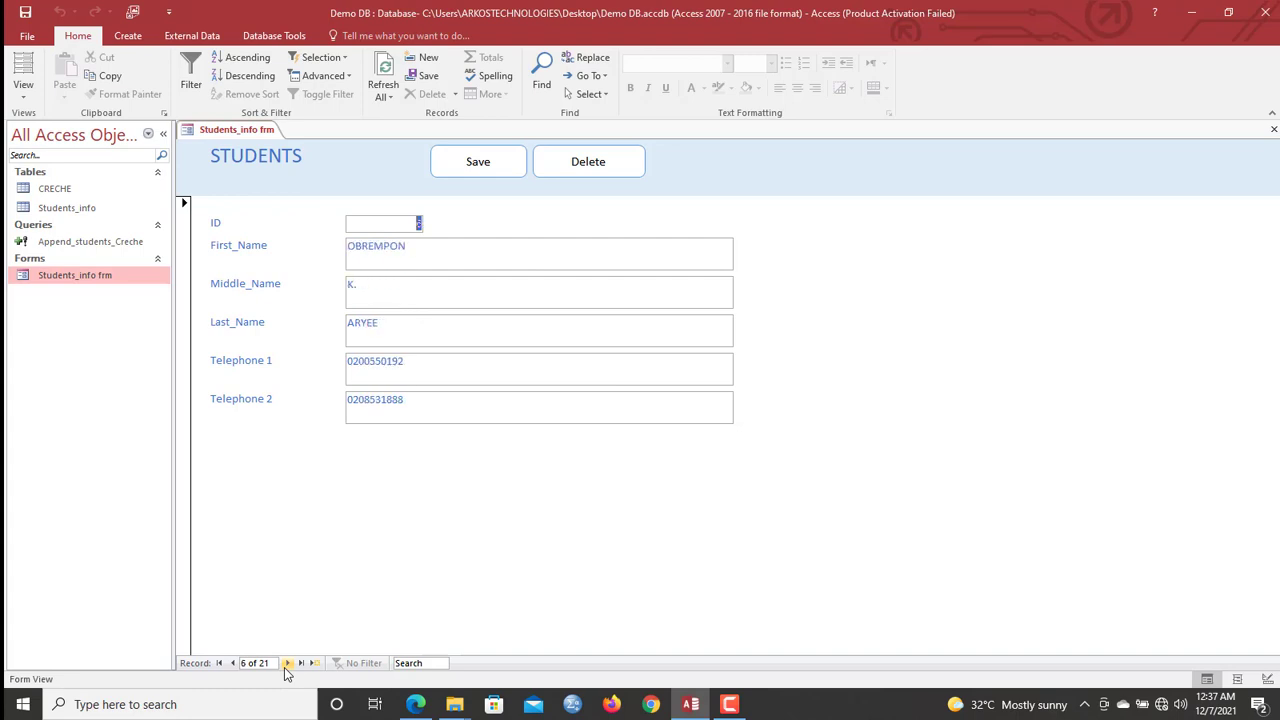
{"action": "left_click", "coordinate": [287, 663]}
{"action": "left_click", "coordinate": [287, 663]}
{"action": "left_click", "coordinate": [287, 663]}
{"action": "left_click", "coordinate": [287, 663]}
{"action": "left_click", "coordinate": [287, 663]}
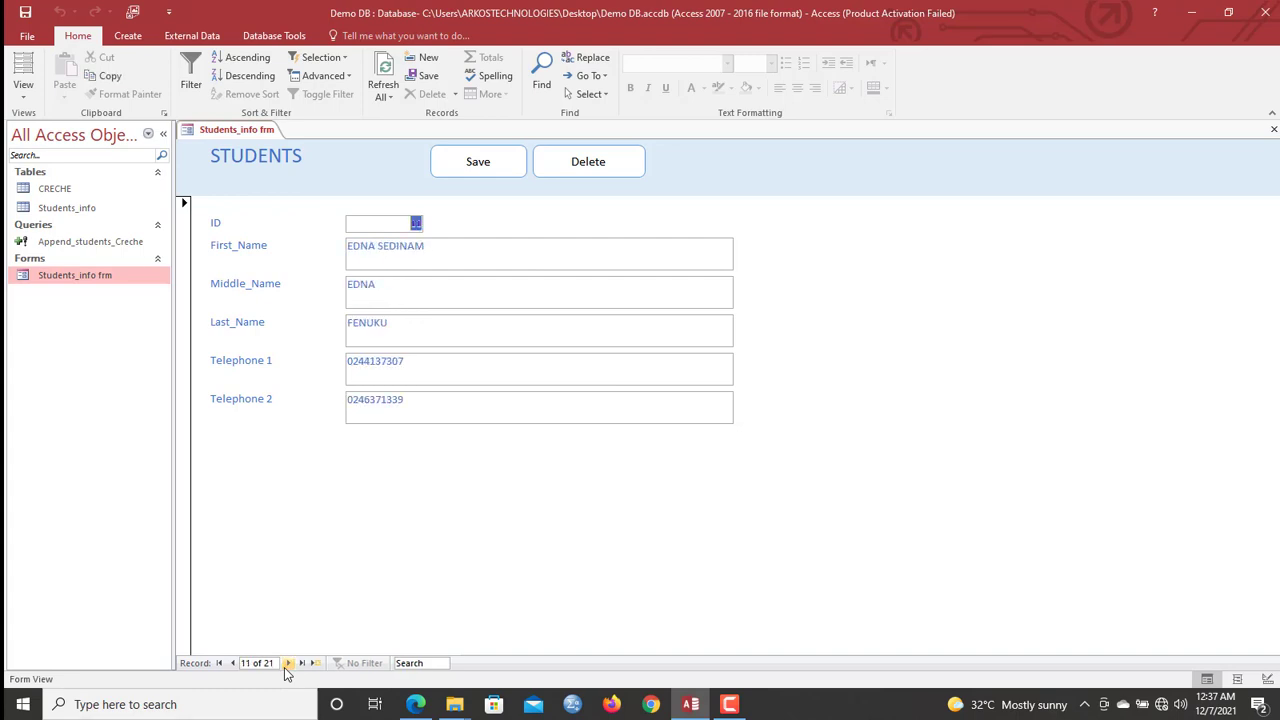
{"action": "left_click", "coordinate": [69, 187]}
{"action": "double_click", "coordinate": [105, 211]}
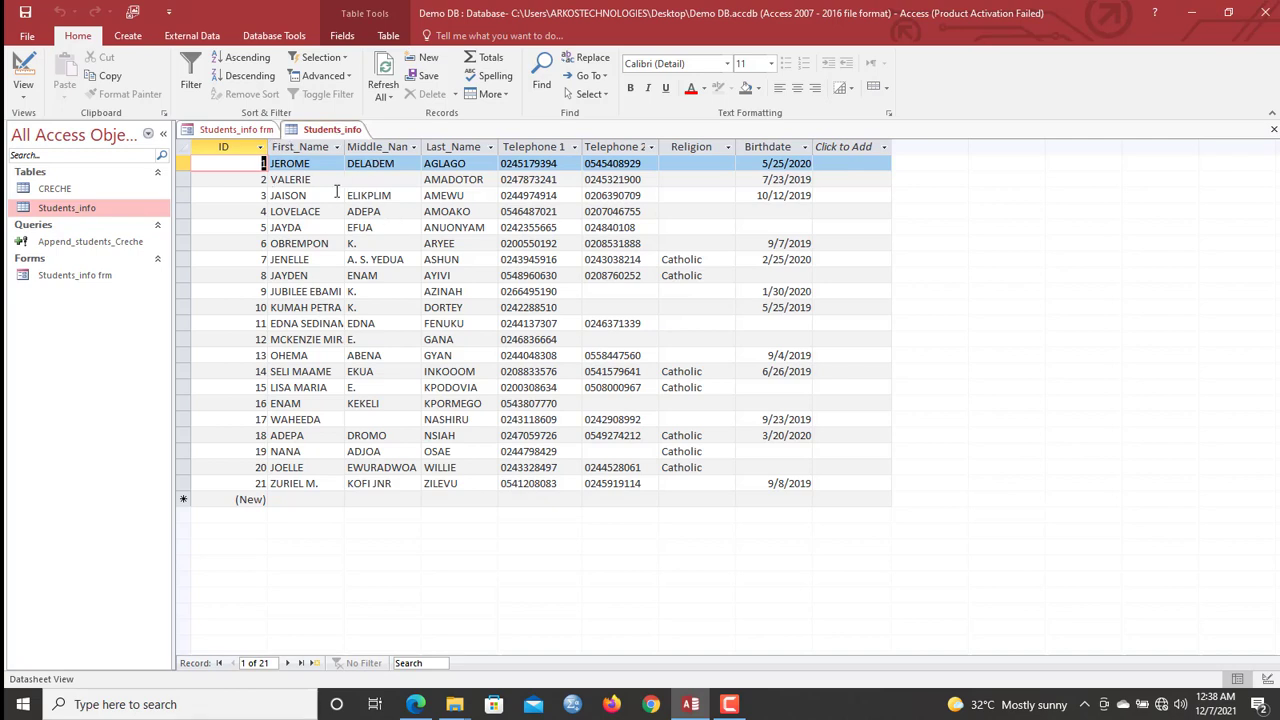
Step: Open the Students_info frm form in Design View and add the existing Religion and Birthdate fields to it
{"action": "left_click", "coordinate": [236, 130]}
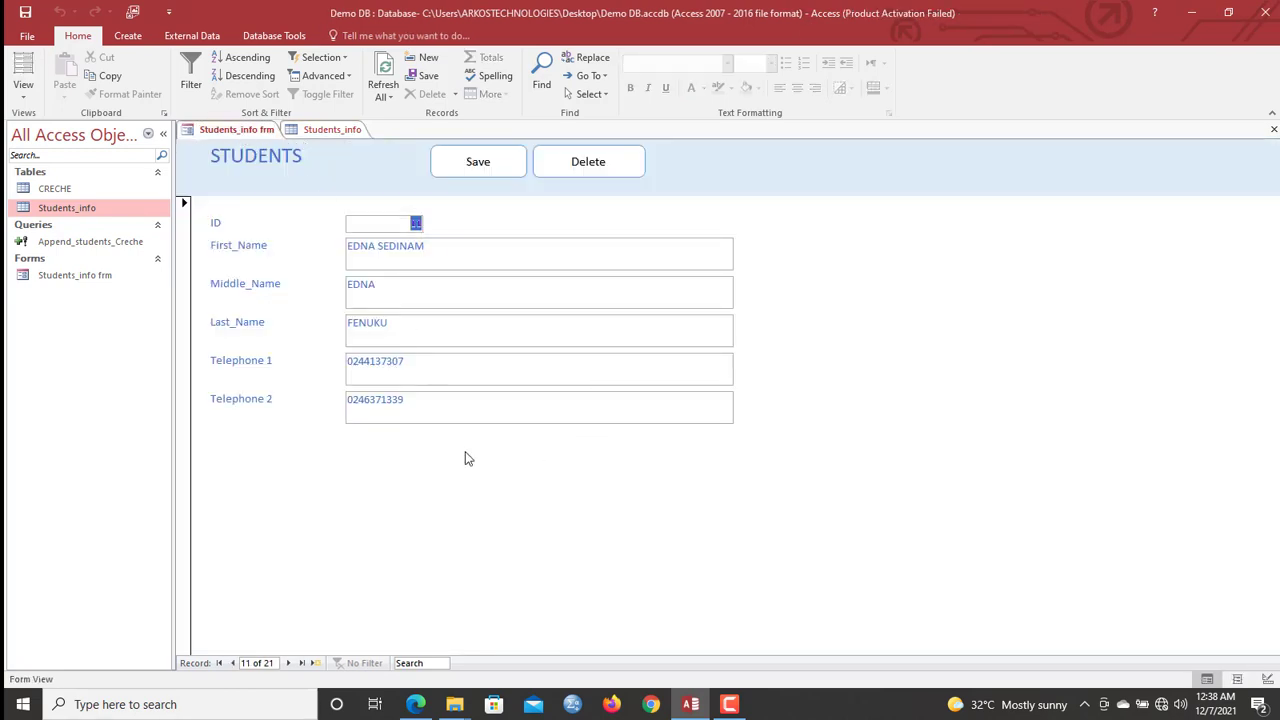
{"action": "right_click", "coordinate": [785, 292]}
{"action": "left_click", "coordinate": [829, 332]}
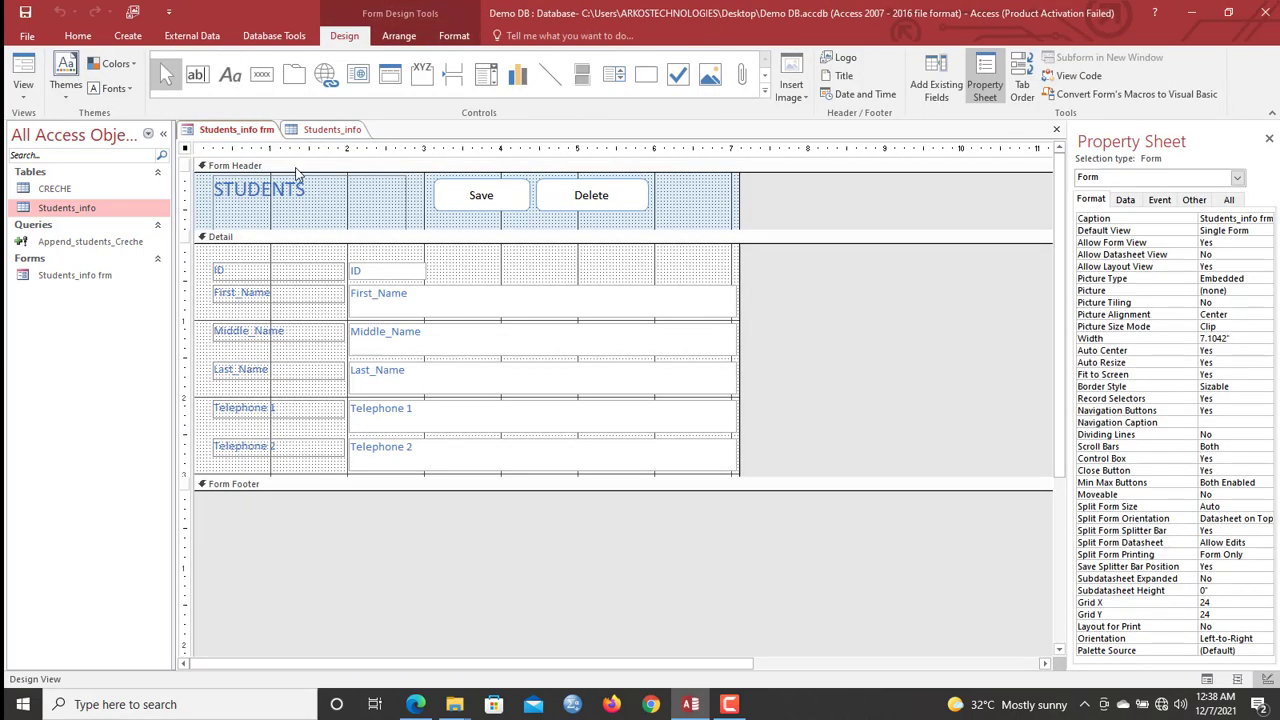
{"action": "left_click", "coordinate": [936, 80]}
{"action": "left_click", "coordinate": [1126, 283]}
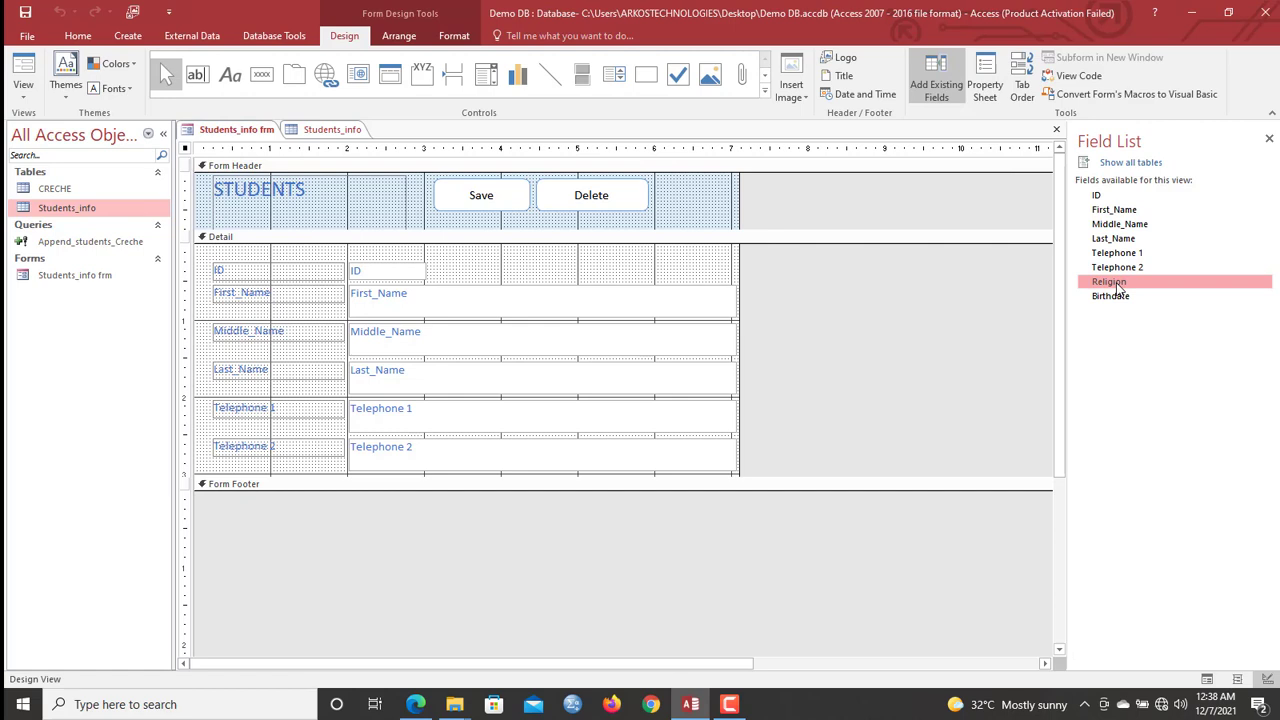
{"action": "double_click", "coordinate": [1126, 284]}
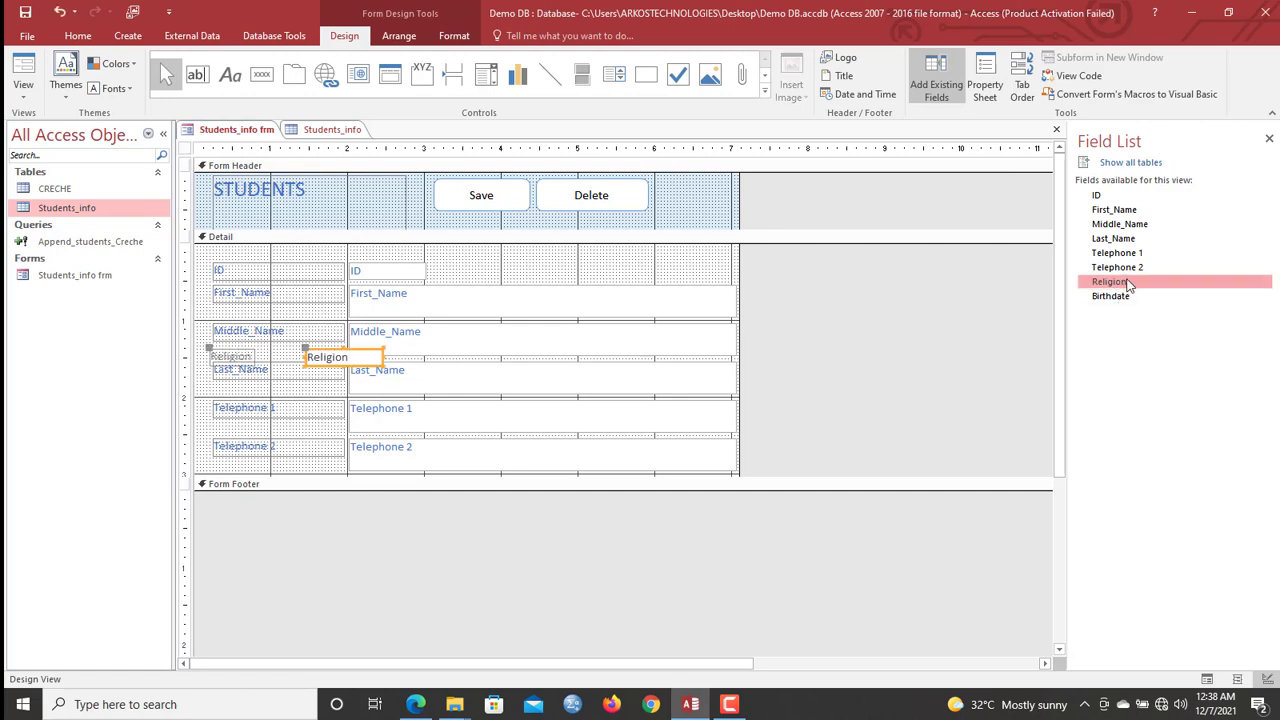
{"action": "double_click", "coordinate": [1126, 296]}
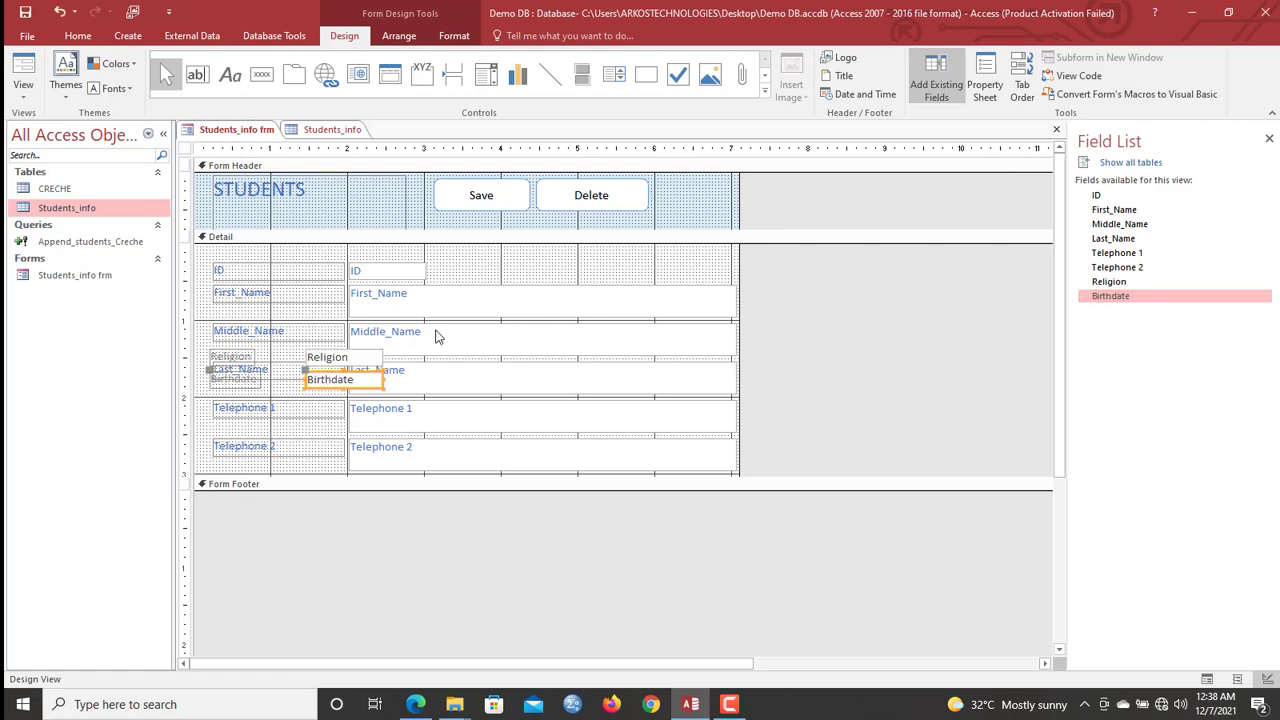
Step: Extend the form's Detail section downward and move the Religion and Birthdate fields below Telephone 2
{"action": "left_click_drag", "start_coordinate": [375, 353], "coordinate": [407, 494]}
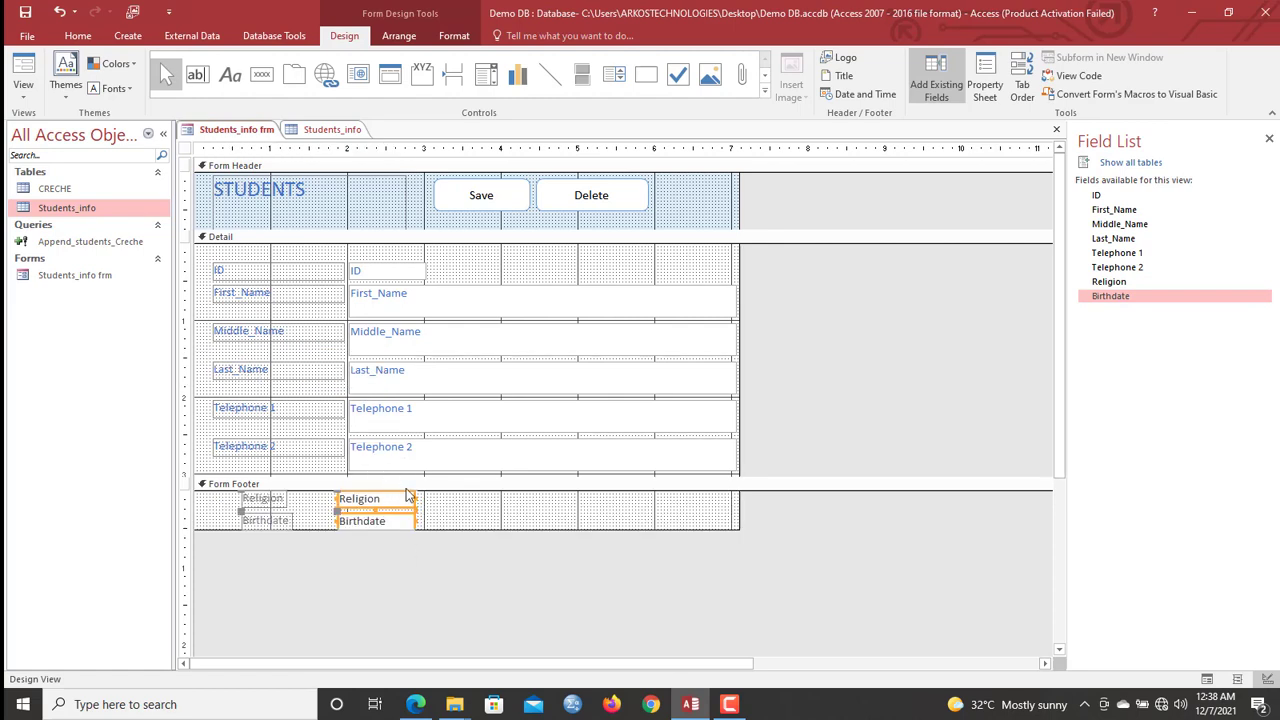
{"action": "key", "text": "ctrl+z"}
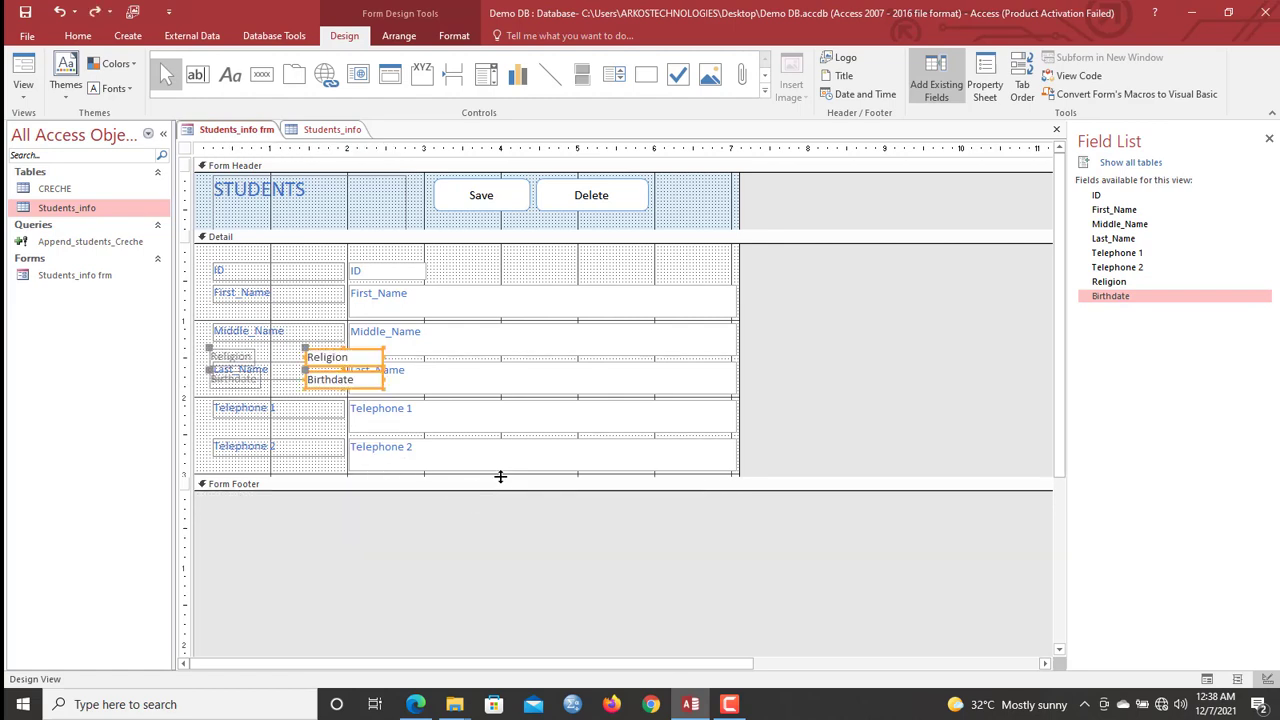
{"action": "left_click_drag", "start_coordinate": [500, 477], "coordinate": [500, 565]}
{"action": "left_click", "coordinate": [363, 390]}
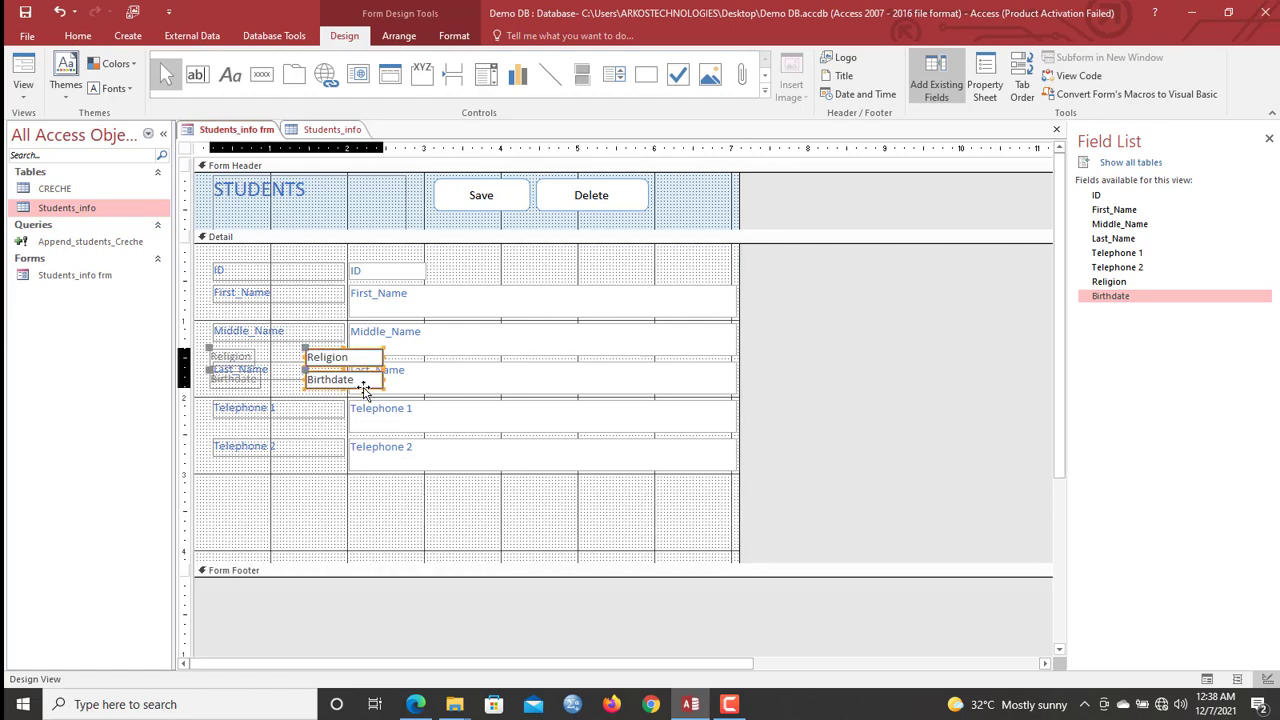
{"action": "left_click_drag", "start_coordinate": [363, 390], "coordinate": [369, 419]}
Step: Size the Religion and Birthdate text boxes to the tallest, matching the Telephone 1 and Telephone 2 boxes
{"action": "left_click", "coordinate": [448, 535]}
{"action": "right_click", "coordinate": [369, 420]}
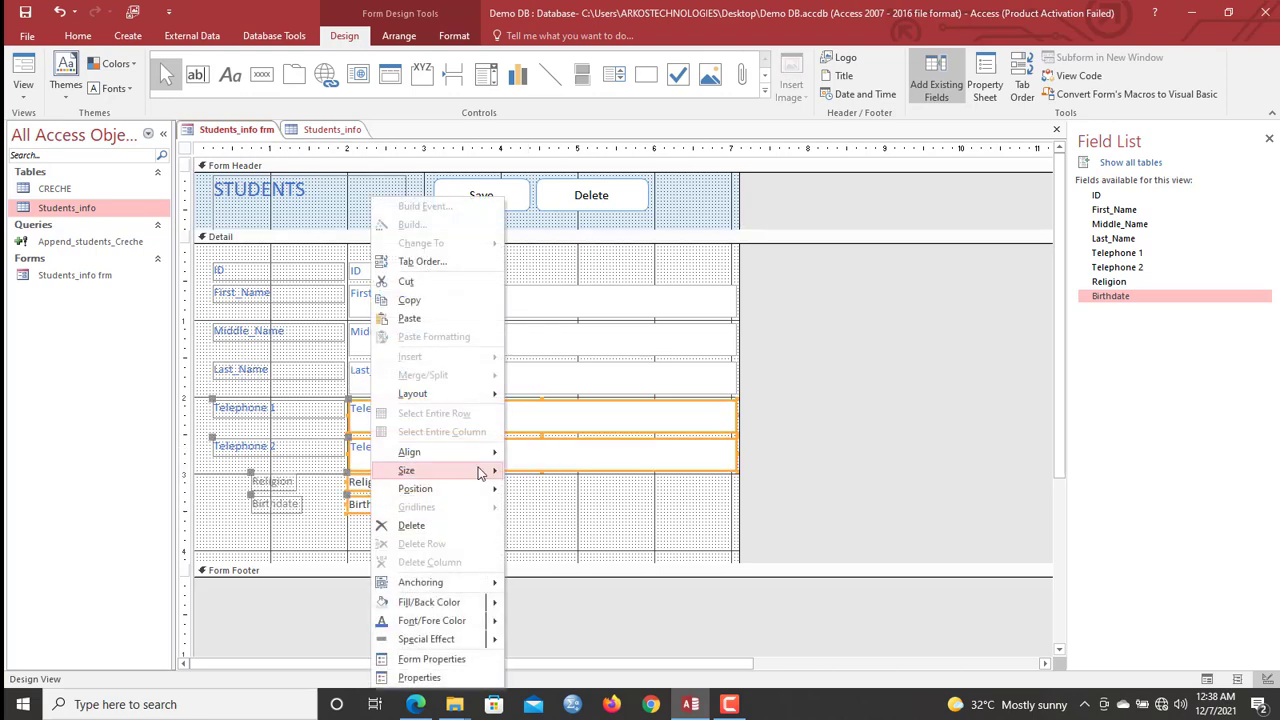
{"action": "mouse_move", "coordinate": [488, 471]}
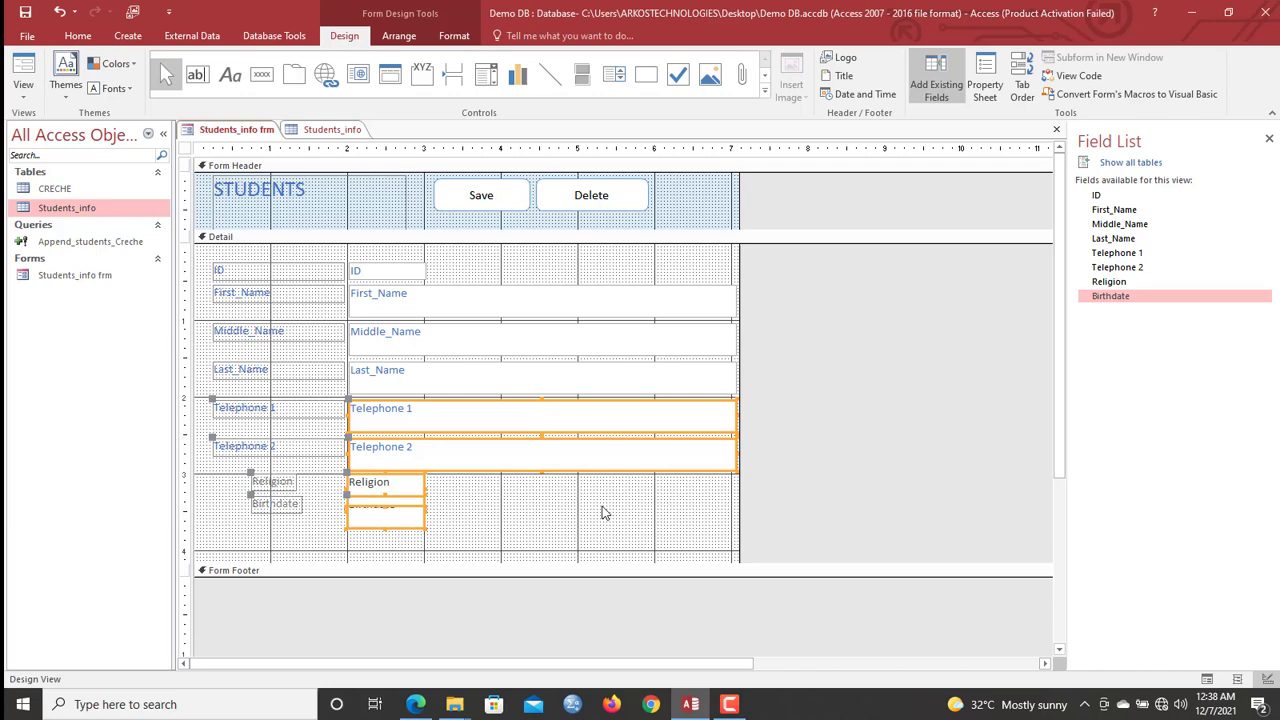
Step: Nudge the Religion and Birthdate fields down and move Birthdate further below Religion so the boxes do not overlap
{"action": "left_click_drag", "start_coordinate": [517, 506], "coordinate": [345, 518]}
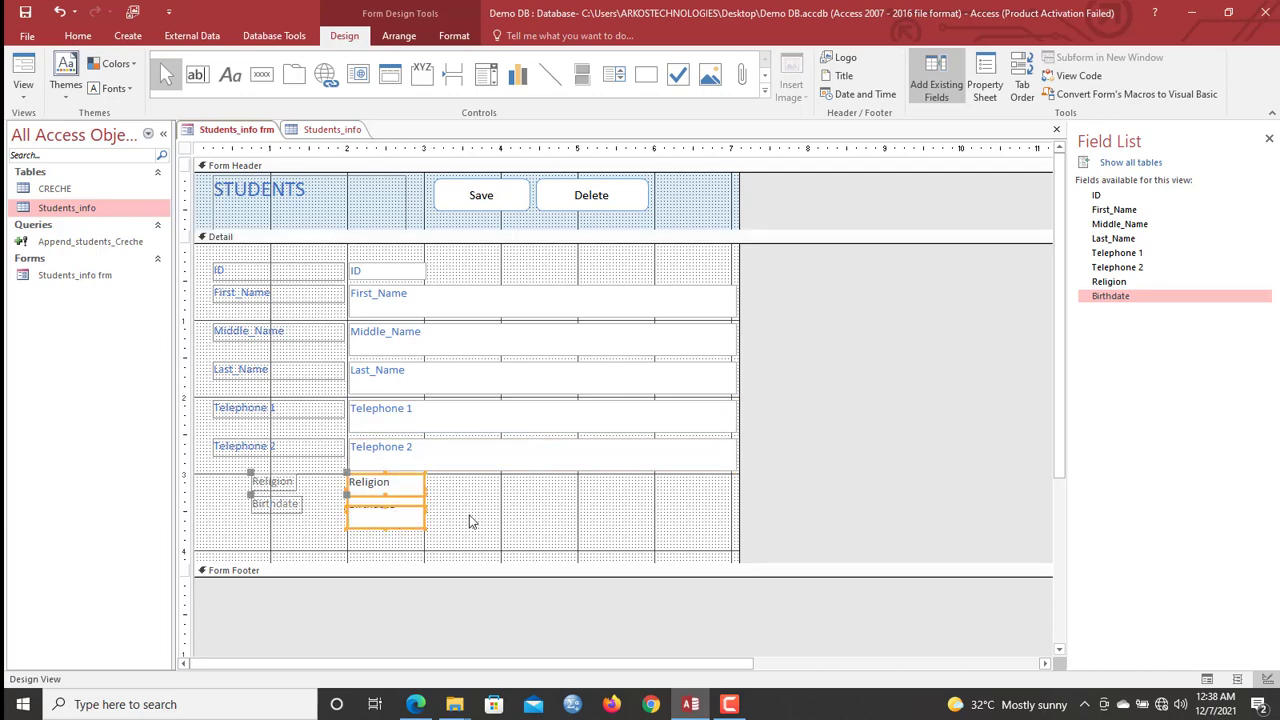
{"action": "key", "text": "Down"}
{"action": "key", "text": "Down"}
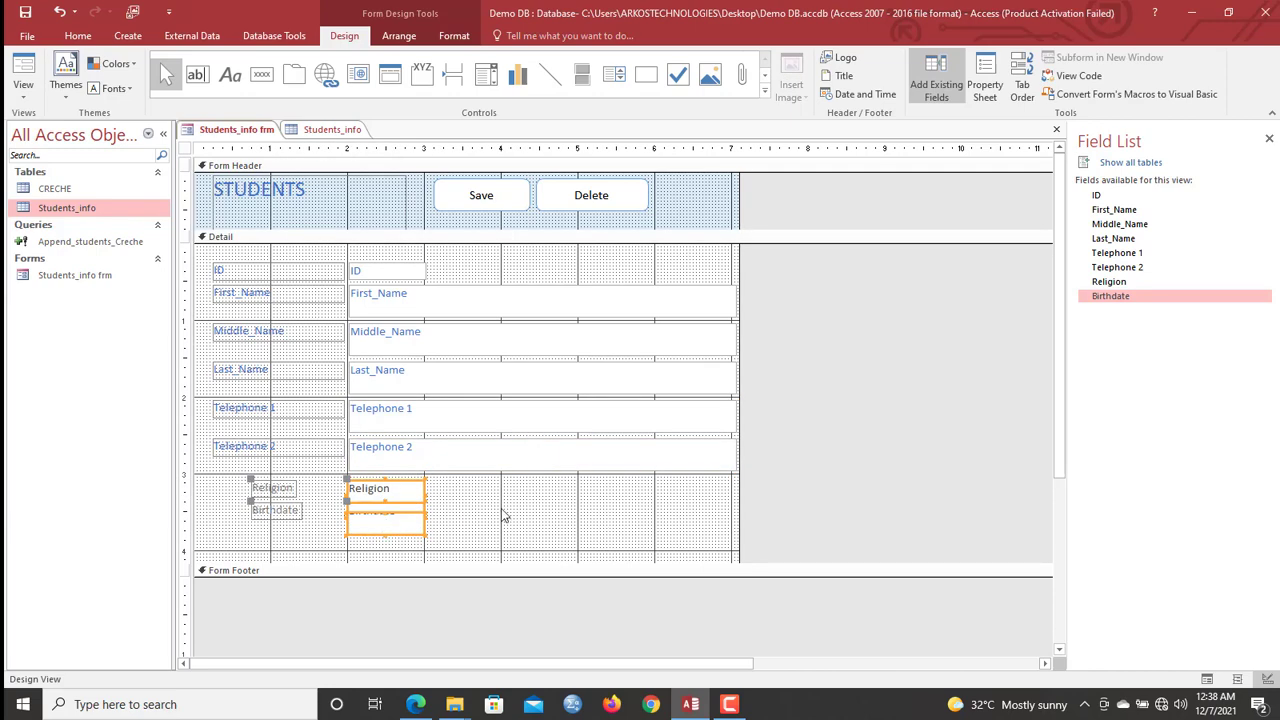
{"action": "left_click", "coordinate": [395, 544]}
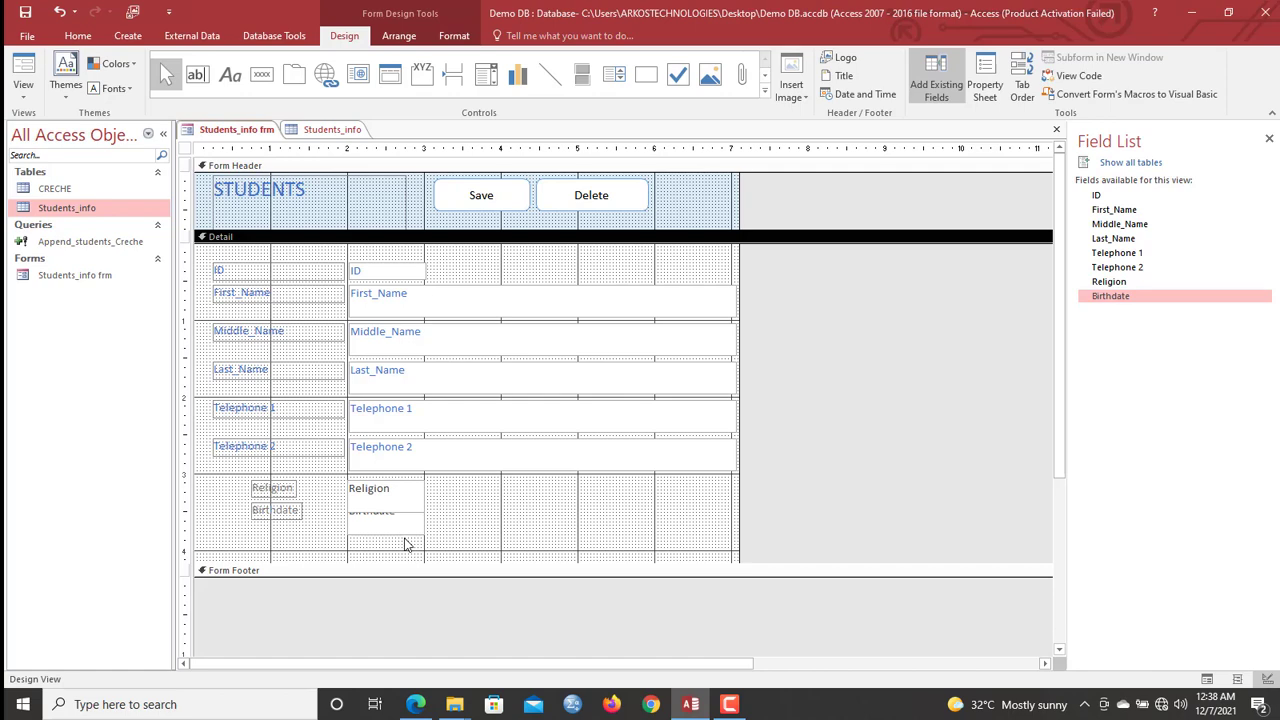
{"action": "left_click_drag", "start_coordinate": [405, 531], "coordinate": [408, 534]}
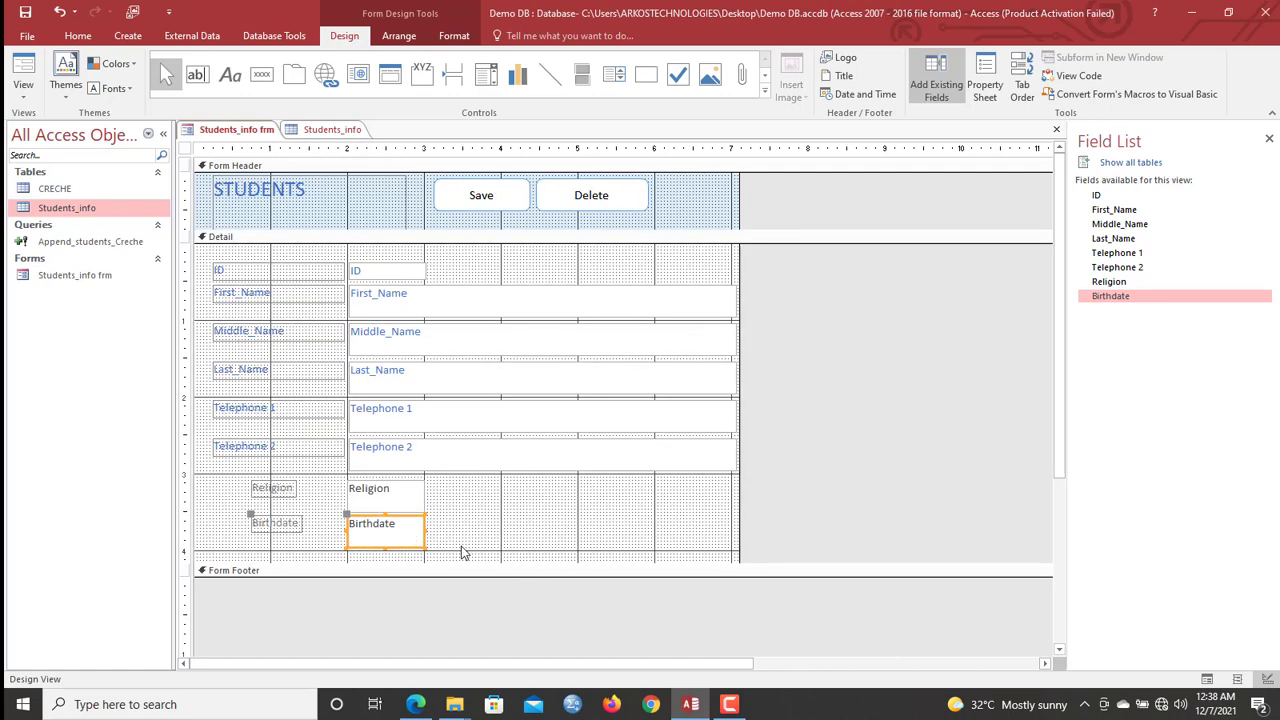
Step: Size the Religion and Birthdate text boxes to the widest, matching the two Telephone boxes
{"action": "left_click_drag", "start_coordinate": [460, 546], "coordinate": [366, 420]}
{"action": "right_click", "coordinate": [368, 420]}
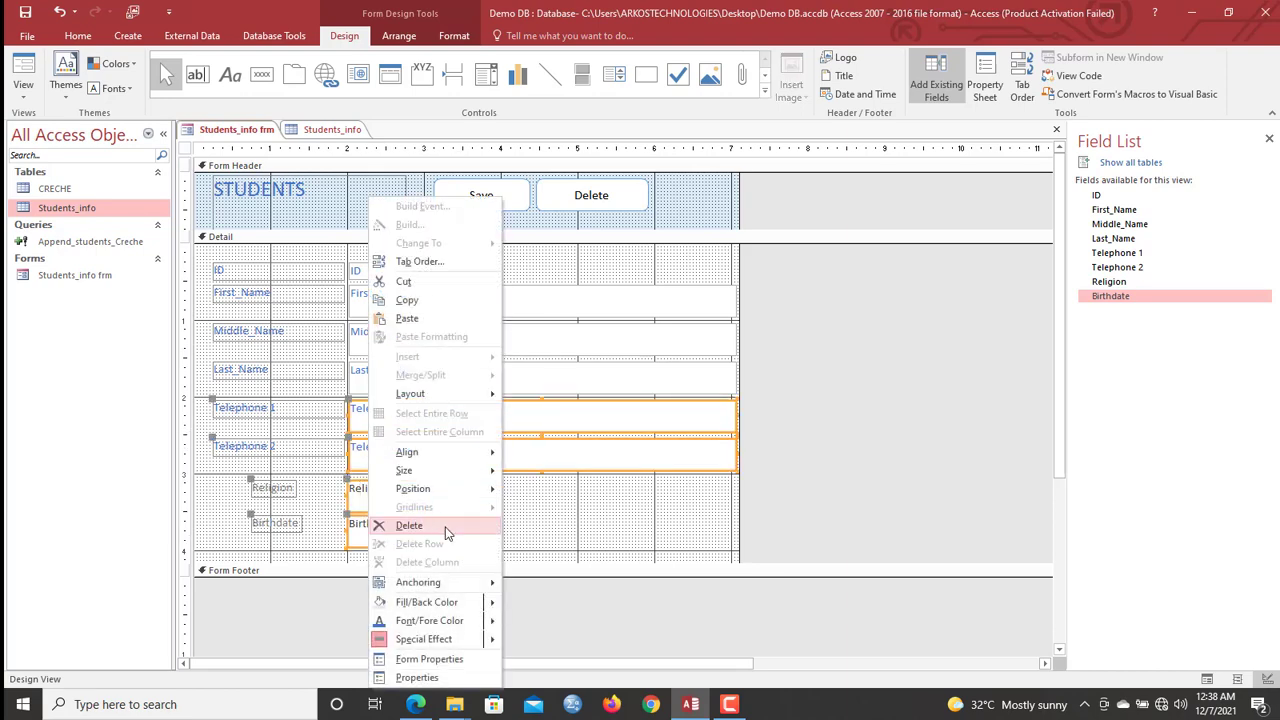
{"action": "mouse_move", "coordinate": [488, 472]}
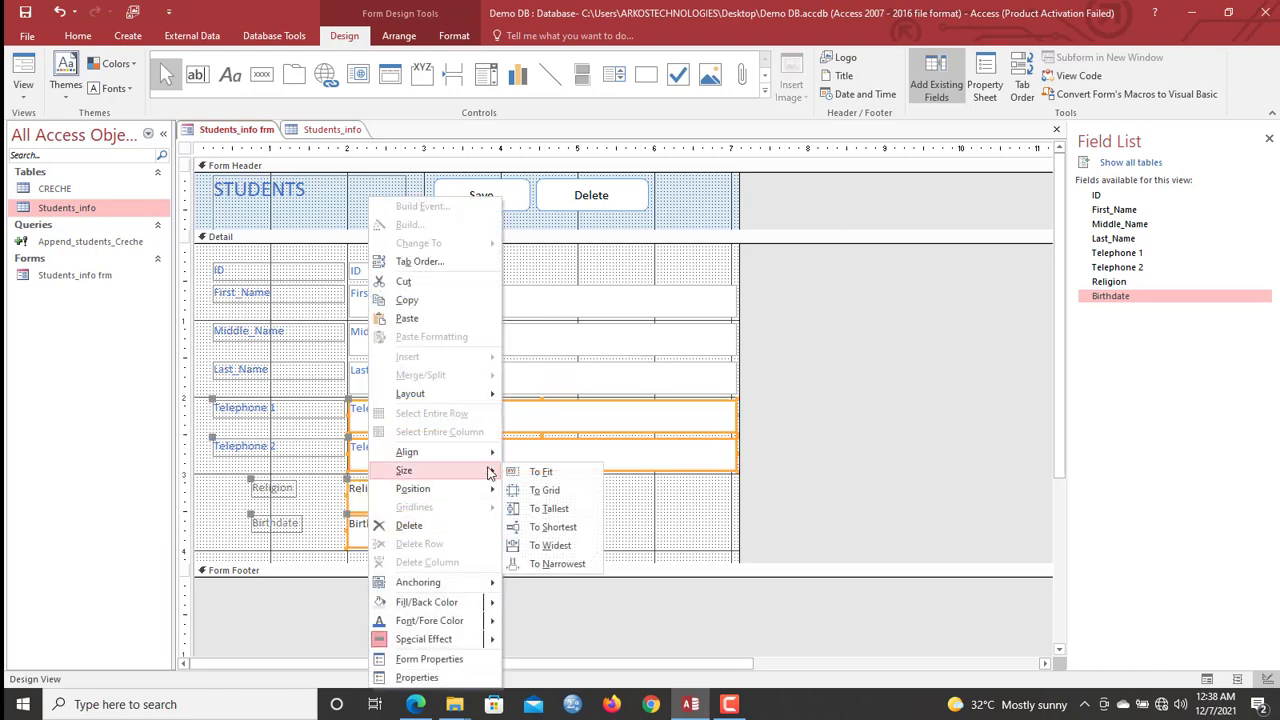
{"action": "left_click", "coordinate": [549, 547]}
Step: Align the Religion and Birthdate labels to the left edge of the Telephone 2 label
{"action": "left_click_drag", "start_coordinate": [198, 446], "coordinate": [303, 540]}
{"action": "right_click", "coordinate": [268, 527]}
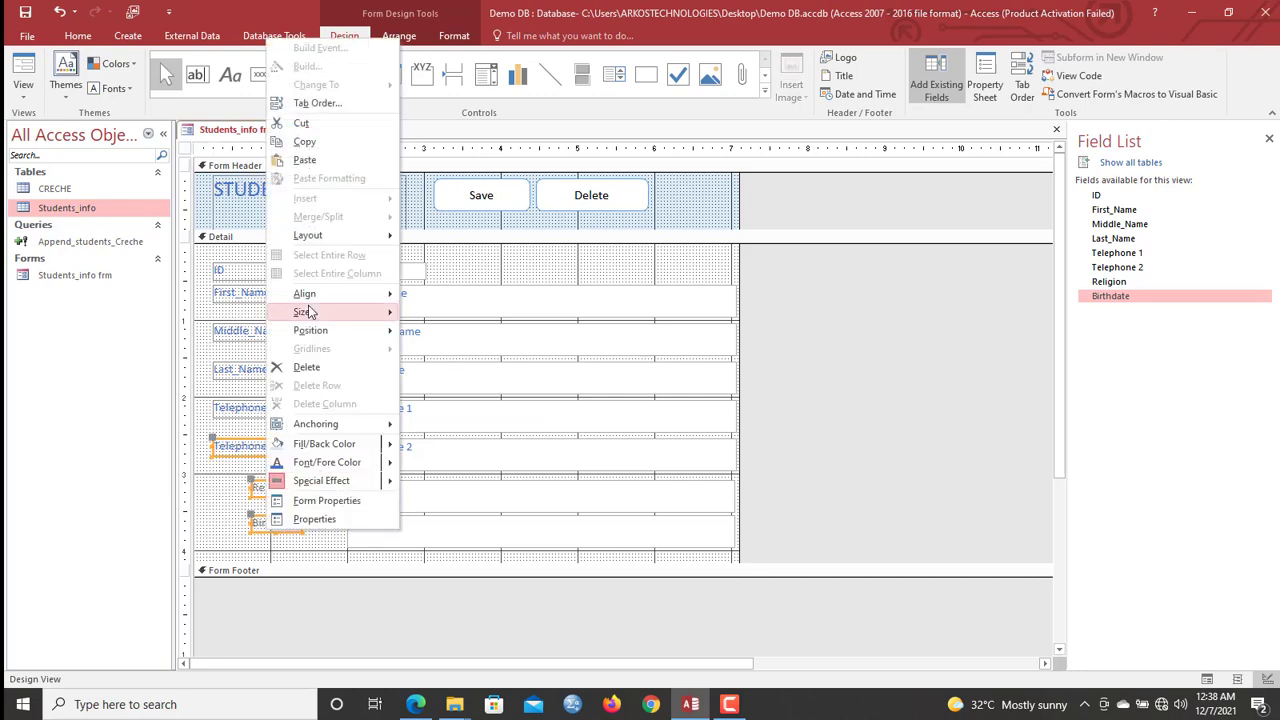
{"action": "mouse_move", "coordinate": [308, 312]}
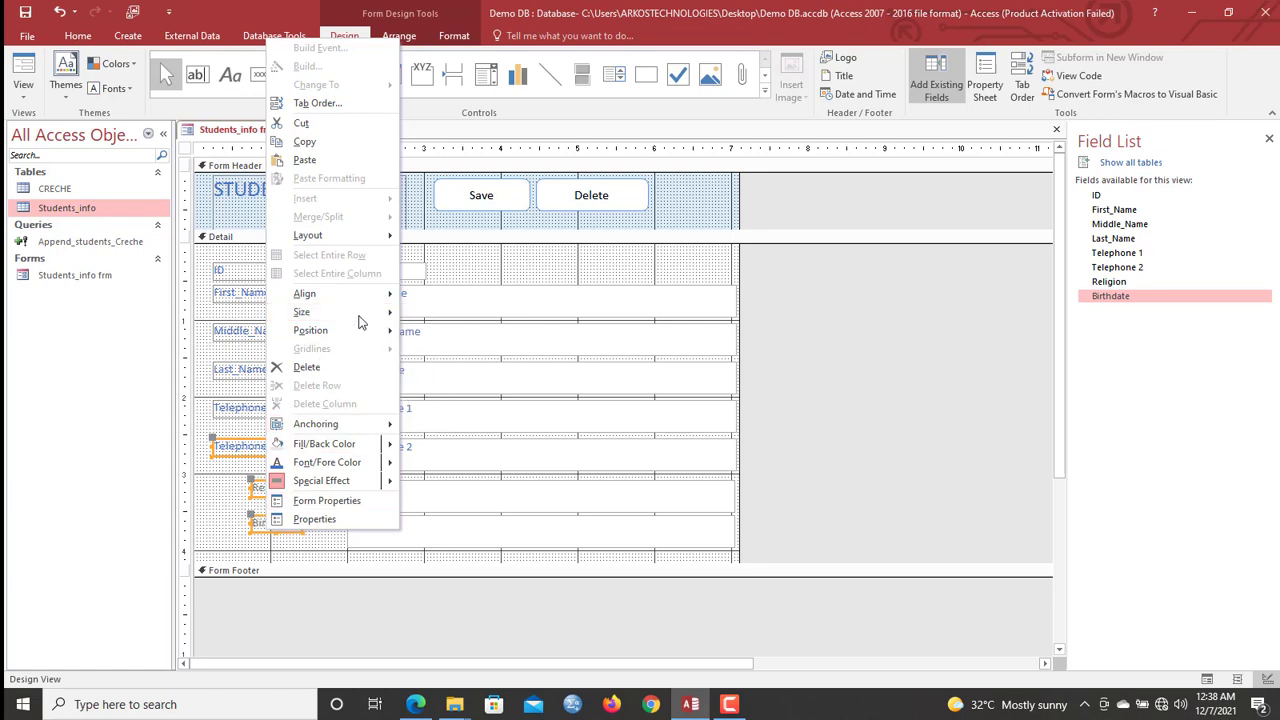
{"action": "mouse_move", "coordinate": [376, 298]}
{"action": "left_click", "coordinate": [460, 304]}
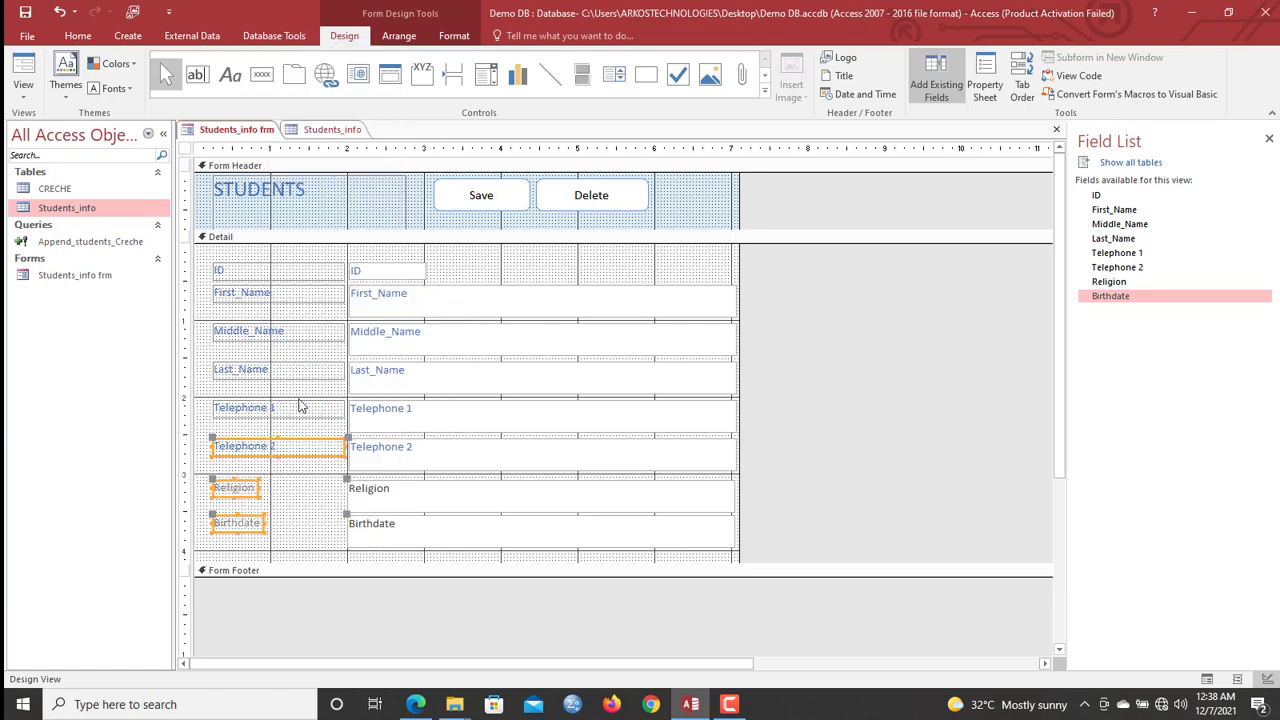
Step: Copy the Telephone 2 text box formatting to the Religion and Birthdate labels and text boxes with Format Painter
{"action": "left_click", "coordinate": [306, 503]}
{"action": "left_click", "coordinate": [400, 457]}
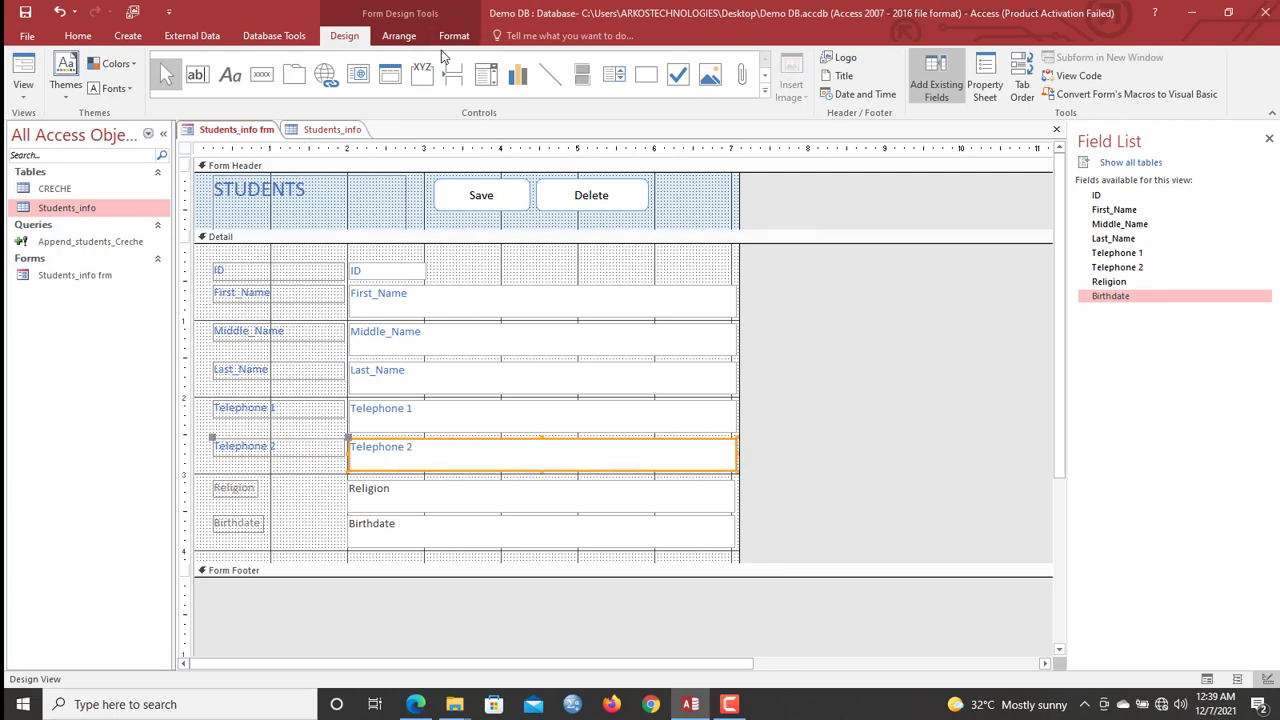
{"action": "left_click", "coordinate": [452, 36]}
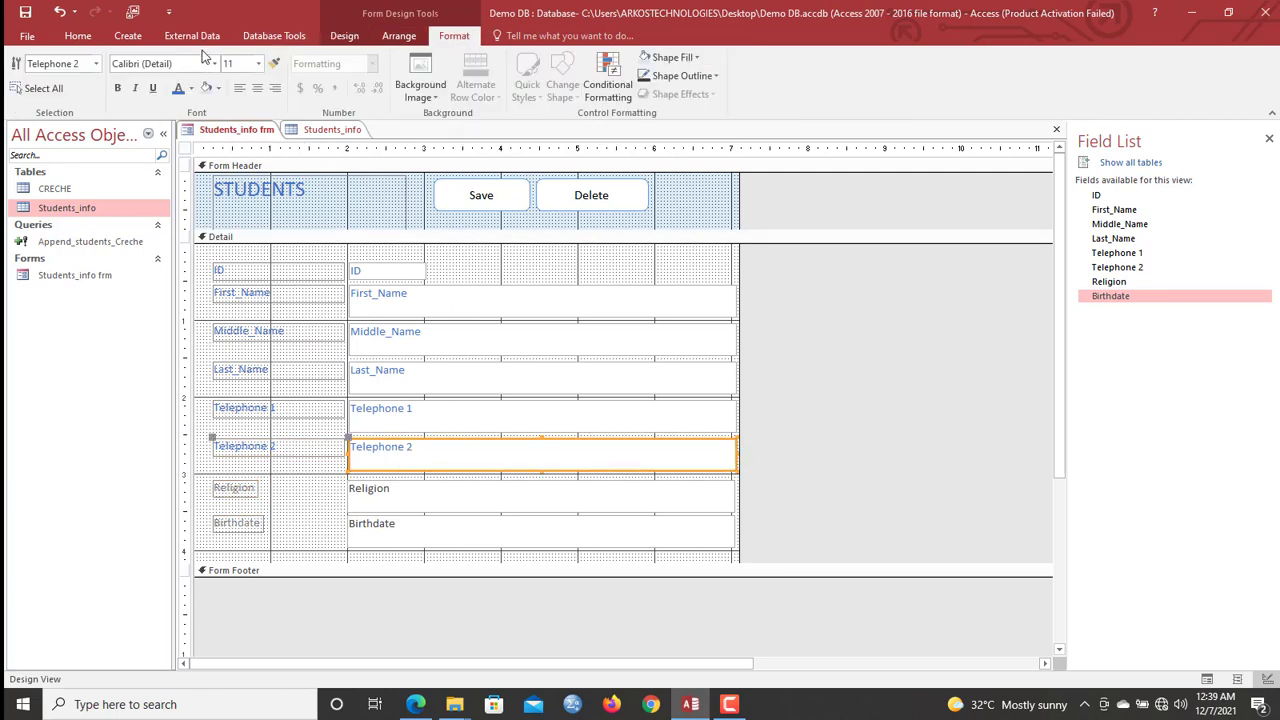
{"action": "left_click", "coordinate": [272, 66]}
Step: Display the form in Form View, browse its records for Religion and Birthdate, and compare them with the Students_info table
{"action": "right_click", "coordinate": [247, 134]}
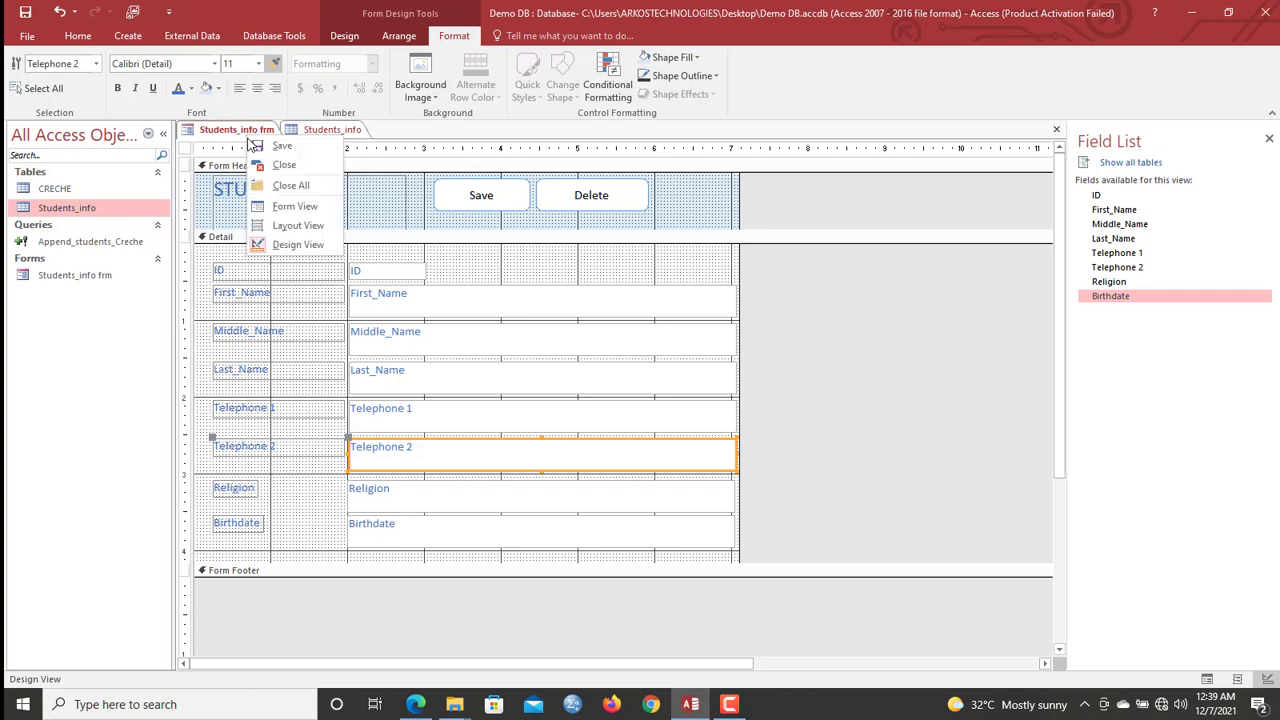
{"action": "left_click", "coordinate": [292, 205]}
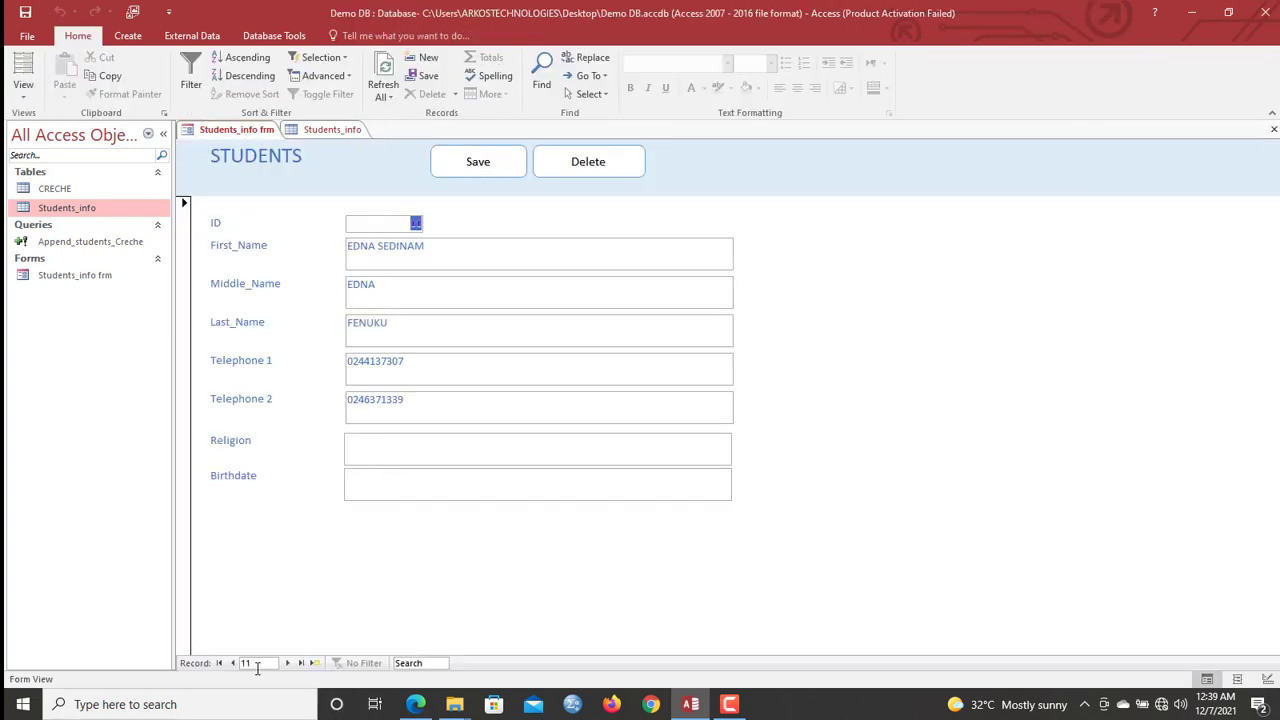
{"action": "left_click", "coordinate": [288, 663]}
{"action": "left_click", "coordinate": [288, 663]}
{"action": "left_click", "coordinate": [288, 663]}
{"action": "left_click", "coordinate": [288, 663]}
{"action": "left_click", "coordinate": [288, 663]}
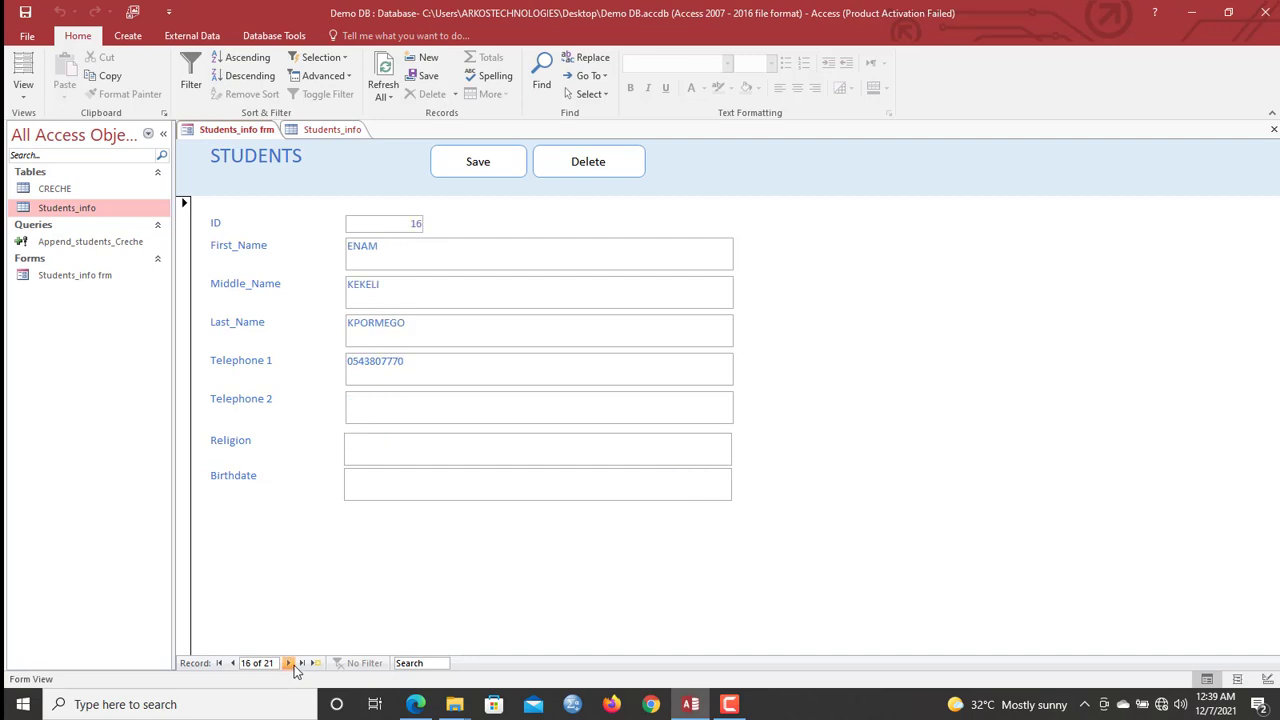
{"action": "left_click", "coordinate": [288, 663]}
{"action": "left_click", "coordinate": [288, 663]}
{"action": "left_click", "coordinate": [288, 663]}
{"action": "left_click", "coordinate": [288, 663]}
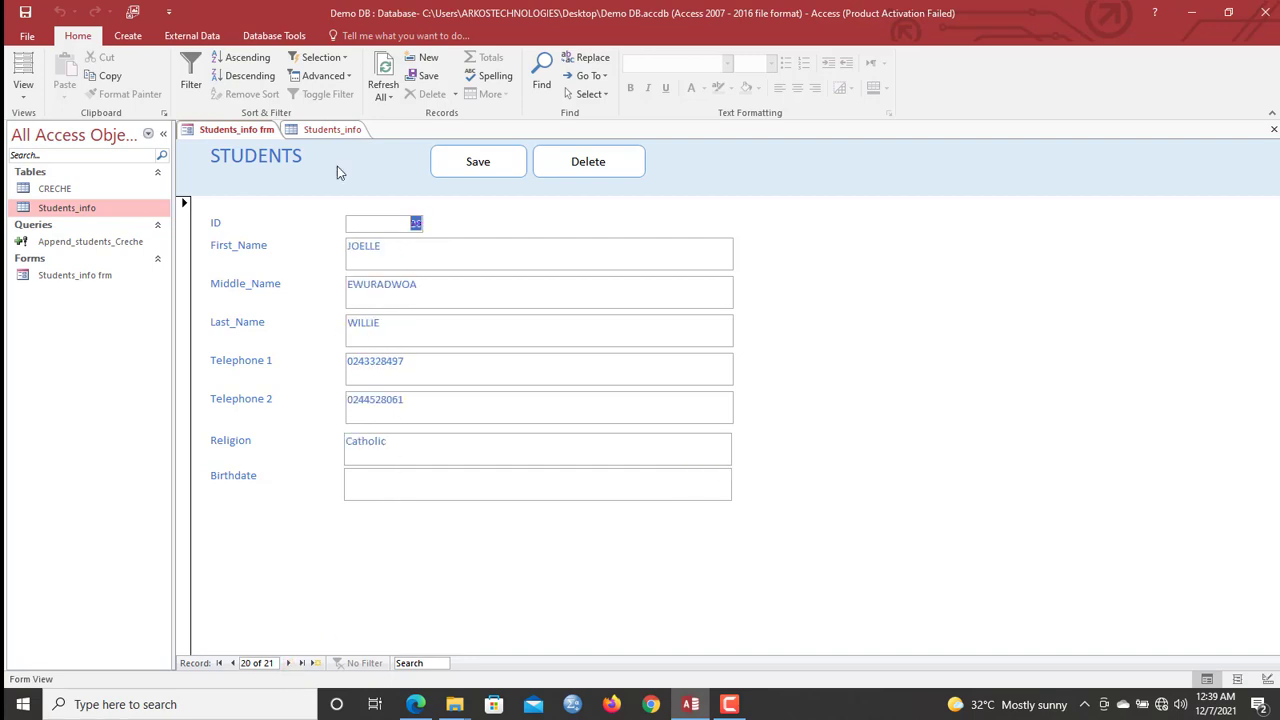
{"action": "left_click", "coordinate": [332, 129]}
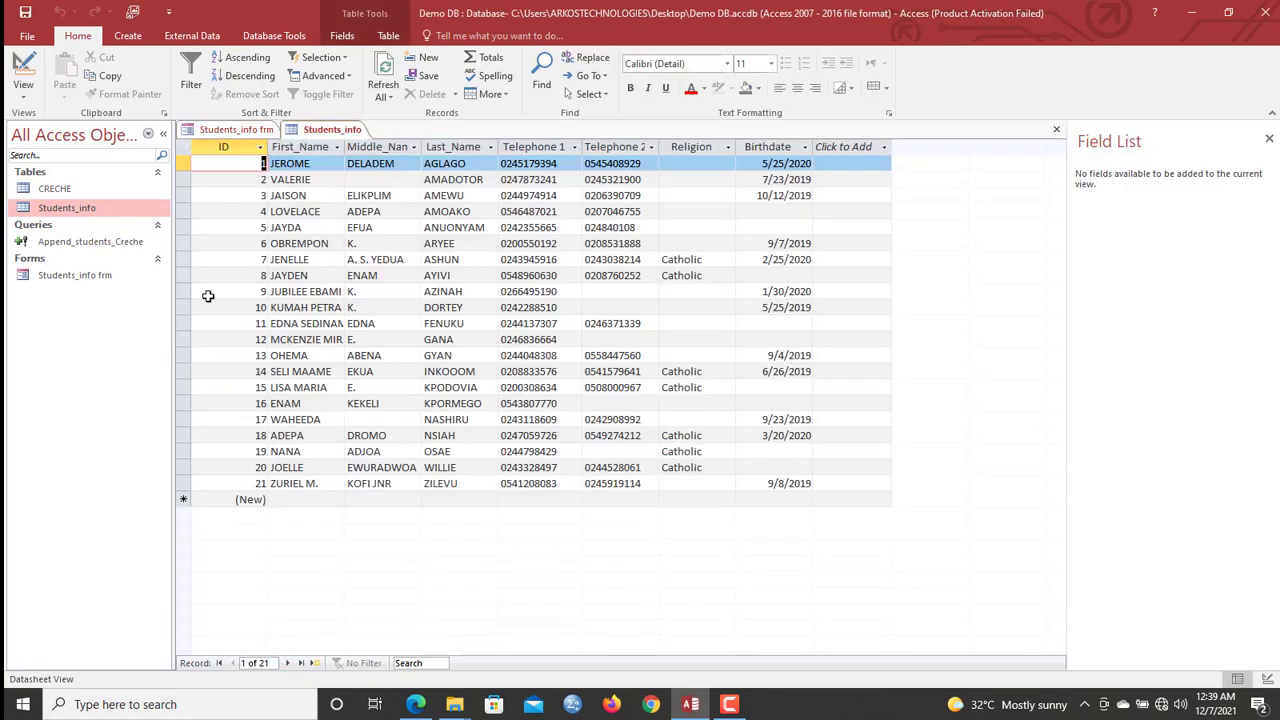